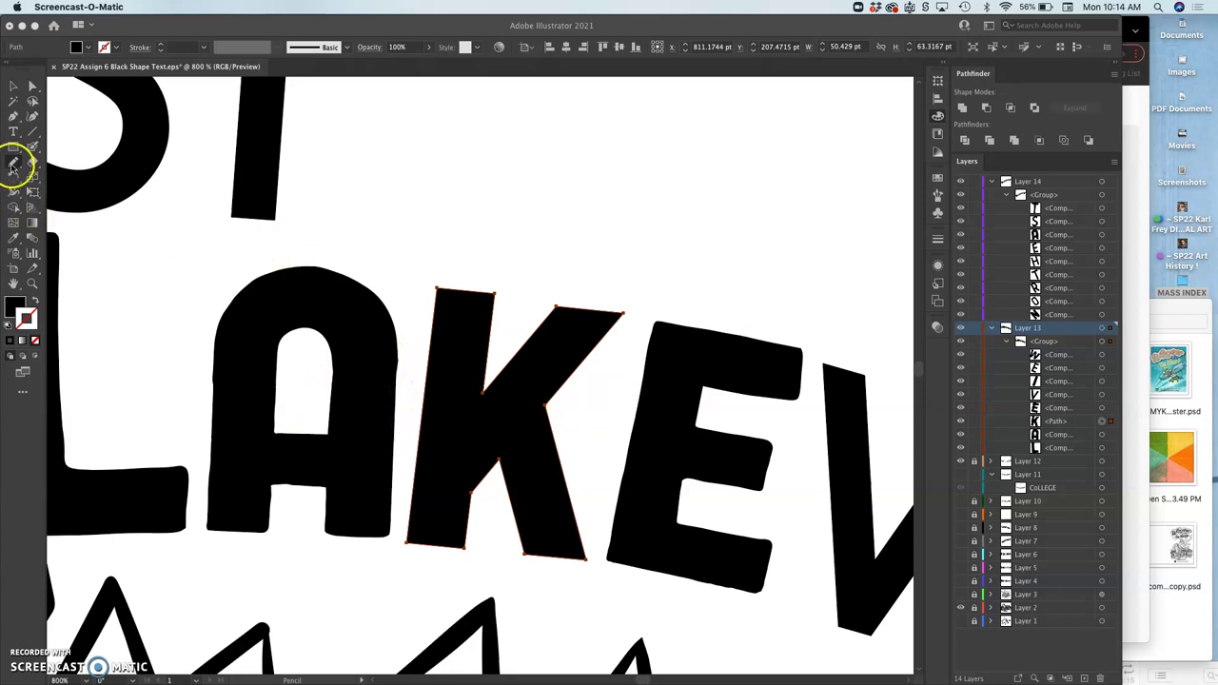
- Redraw the top ends of the K's stem and upper arm with rounded corners using the Pencil tool
left_click(12, 165)
double_click(13, 165)
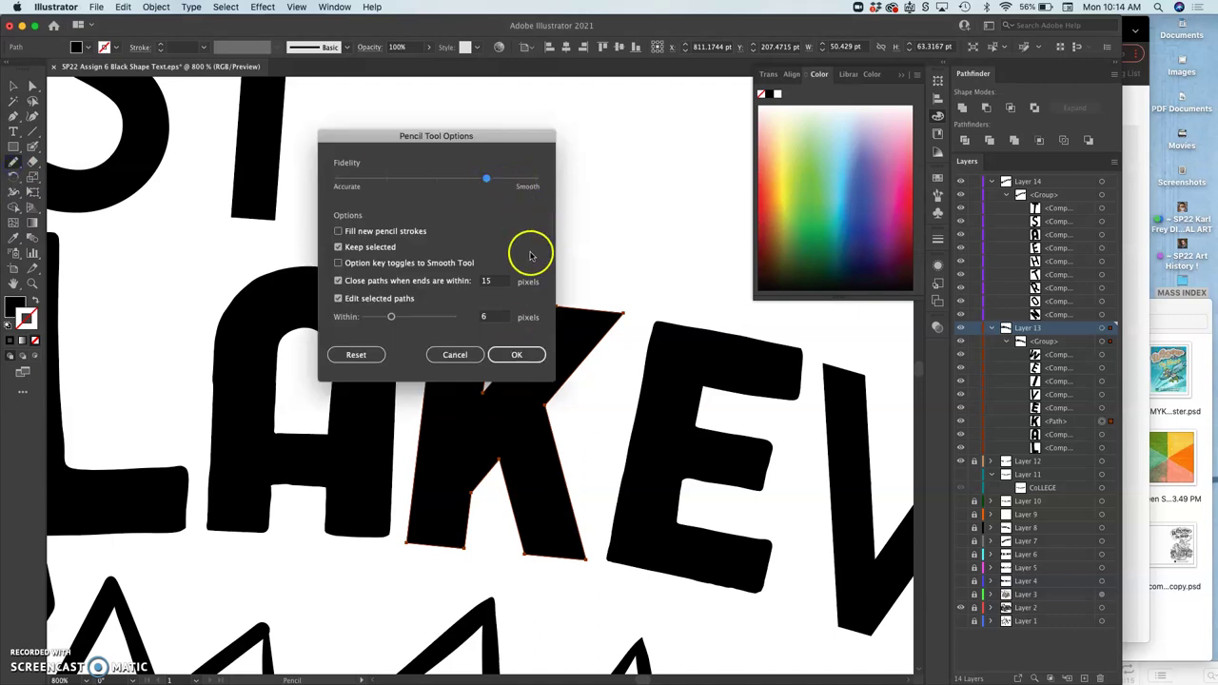
left_click(510, 352)
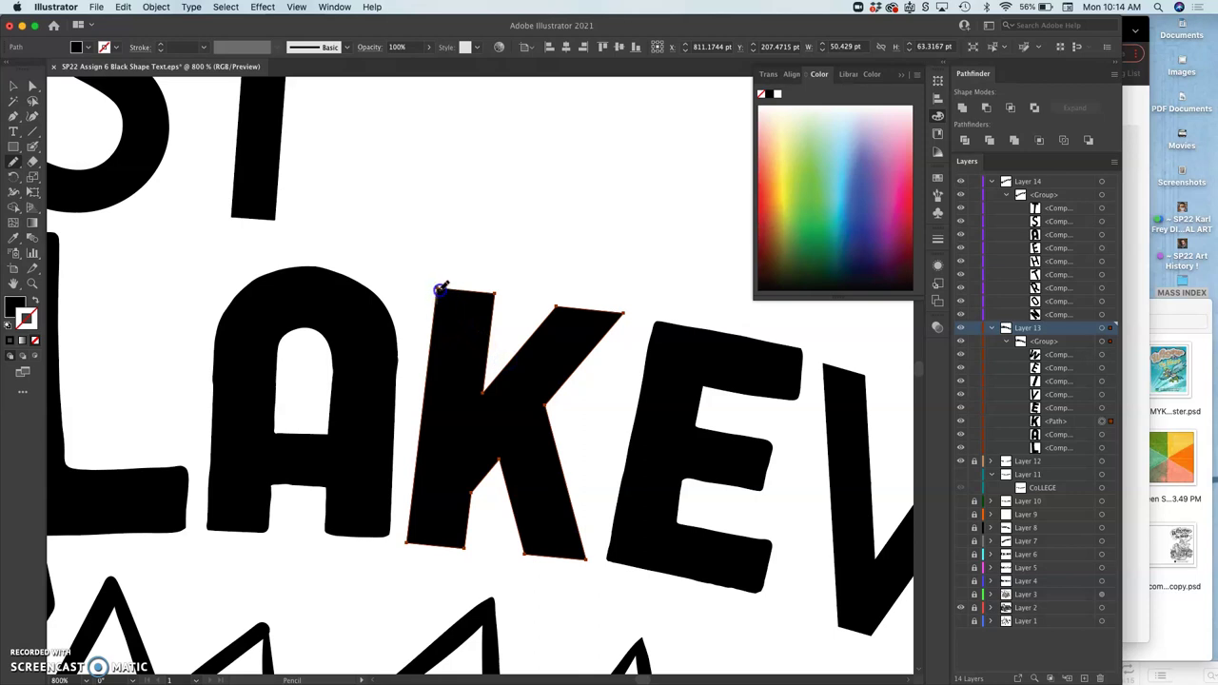
left_click_drag(446, 286, 491, 291)
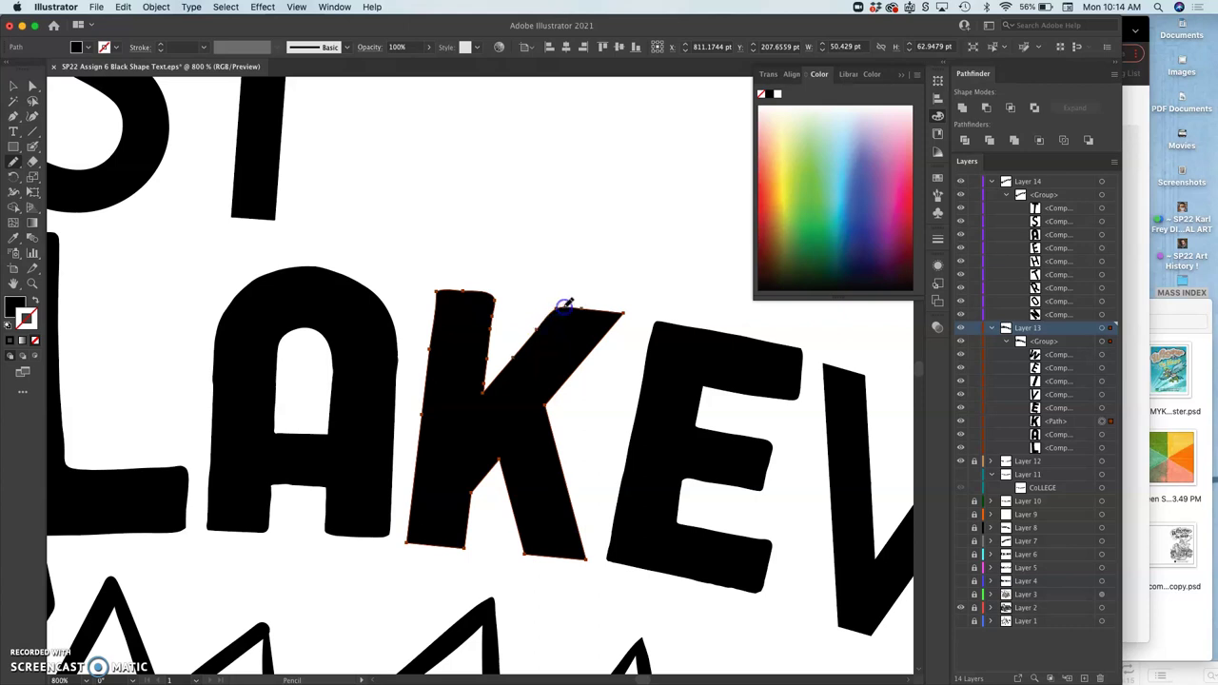
left_click_drag(565, 303, 621, 309)
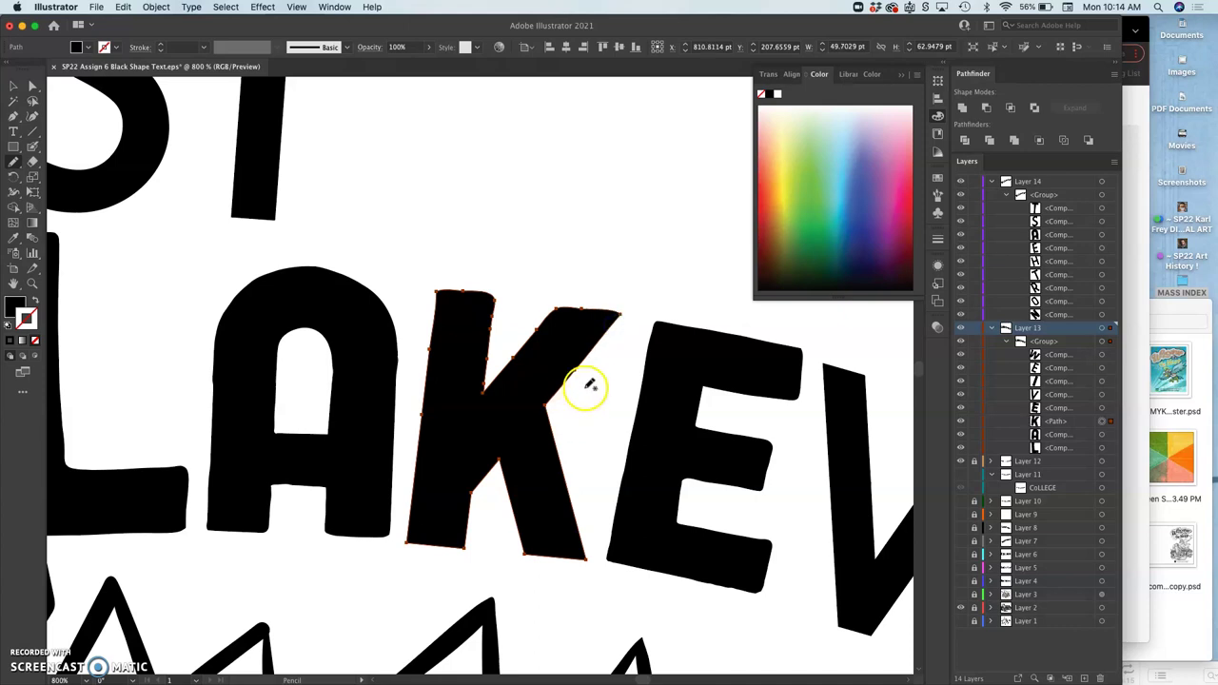
- Redraw the bottom end of the K's stem with the Pencil tool, softening its corners and sides
key("super+equal")
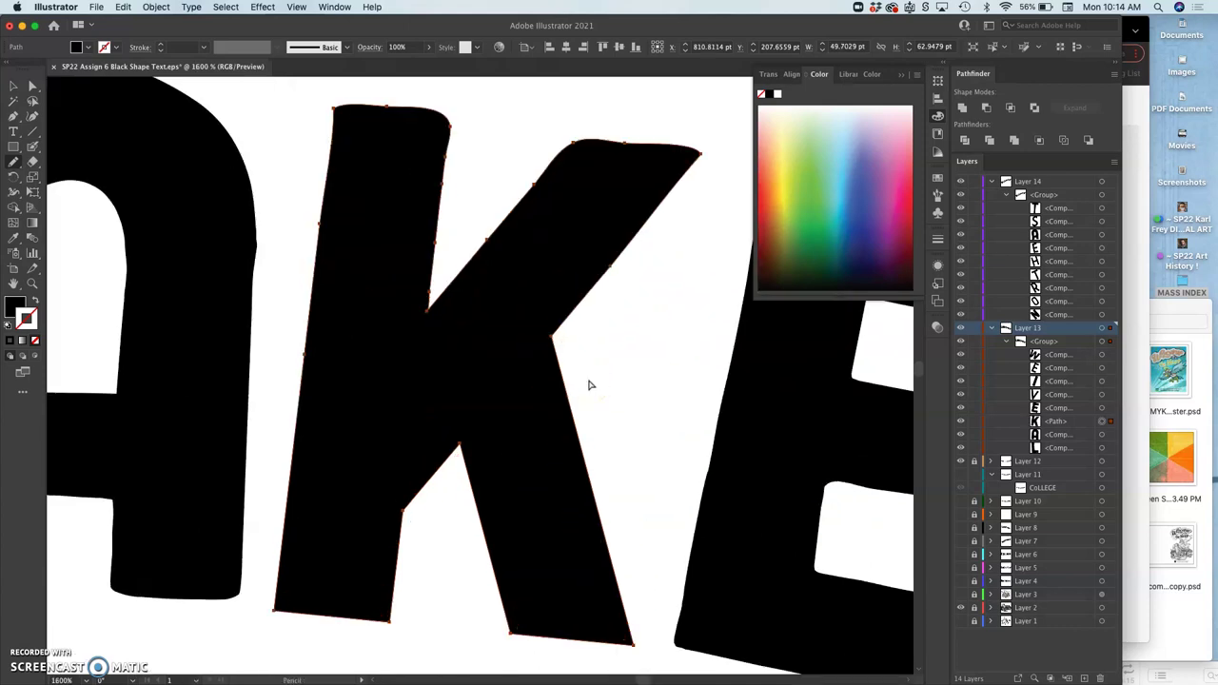
scroll(588, 384, "down", 1)
mouse_move(355, 564)
left_mouse_down()
mouse_move(302, 569)
mouse_move(270, 477)
mouse_move(317, 425)
left_mouse_up()
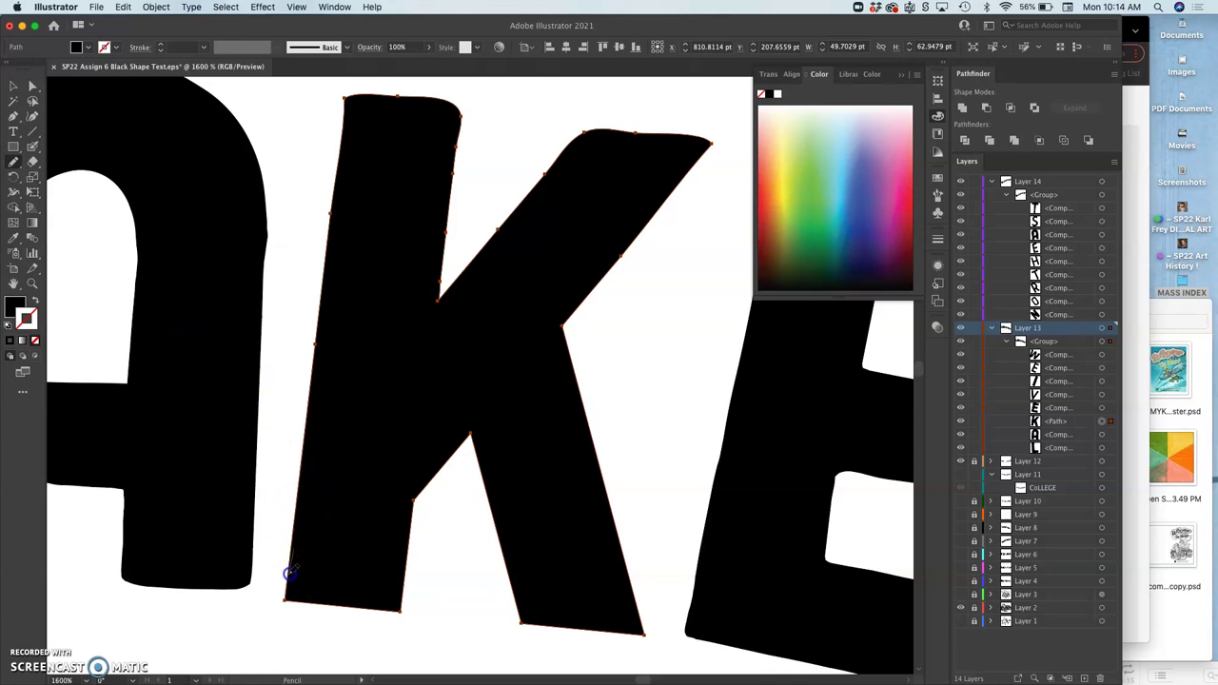
left_click_drag(299, 601, 304, 604)
left_click_drag(401, 607, 405, 598)
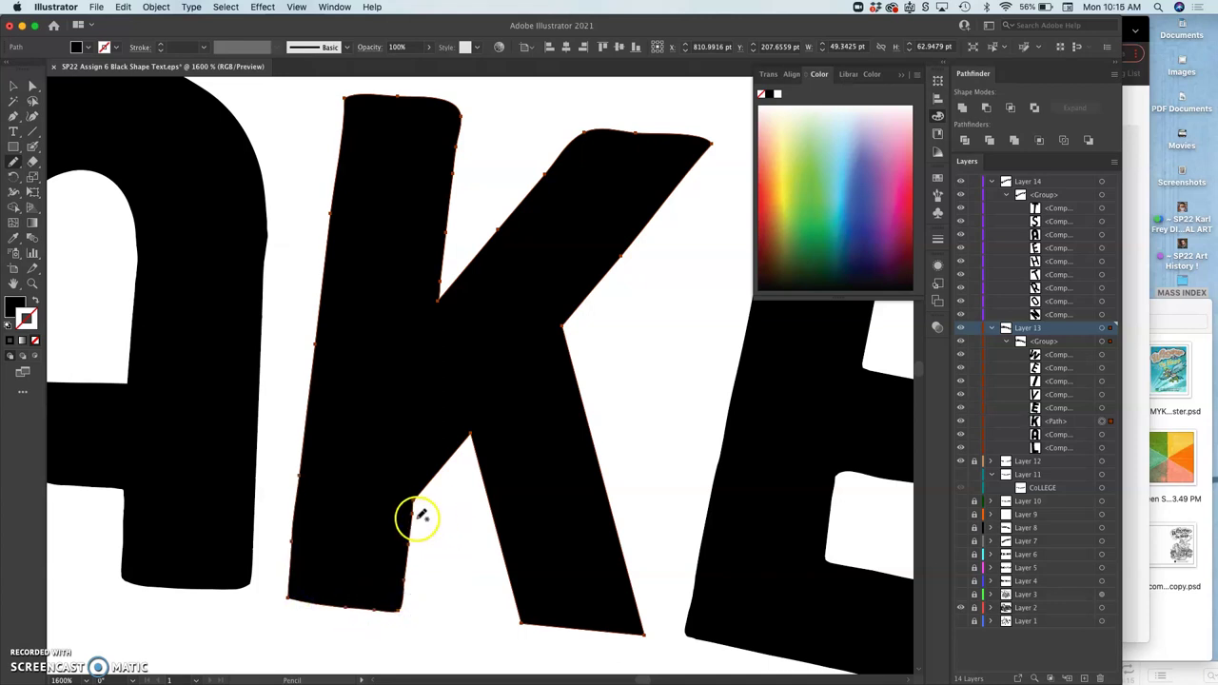
left_click_drag(416, 511, 414, 508)
- Round both bottom corners of the K's diagonal leg by redrawing its end with the Pencil tool
mouse_move(470, 440)
left_mouse_down()
mouse_move(490, 495)
mouse_move(482, 509)
mouse_move(503, 517)
mouse_move(543, 488)
mouse_move(557, 349)
mouse_move(613, 599)
mouse_move(516, 600)
left_mouse_up()
left_click_drag(536, 623, 630, 628)
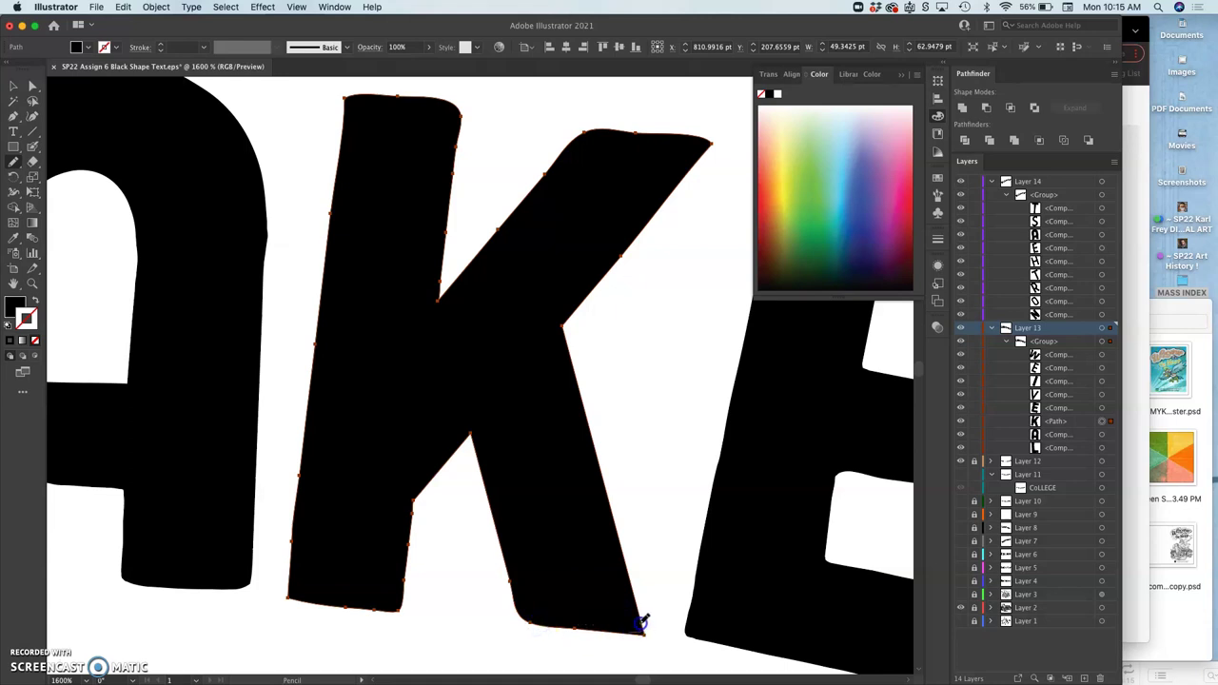
mouse_move(642, 618)
left_mouse_down()
mouse_move(593, 384)
mouse_move(620, 299)
mouse_move(543, 335)
left_mouse_up()
- Redraw the outer edge of the K's stem up to a rounded top-left corner
scroll(624, 376, "right", 1)
scroll(623, 377, "up", 1)
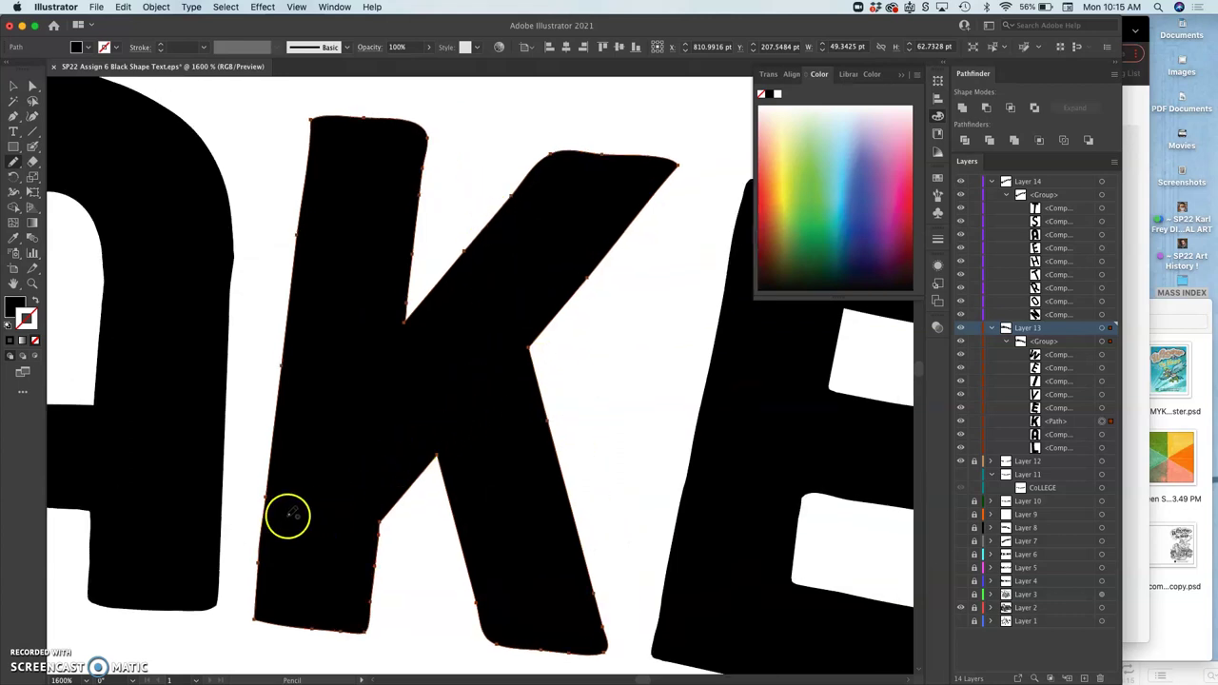
mouse_move(274, 422)
left_mouse_down()
mouse_move(291, 191)
mouse_move(311, 126)
left_mouse_up()
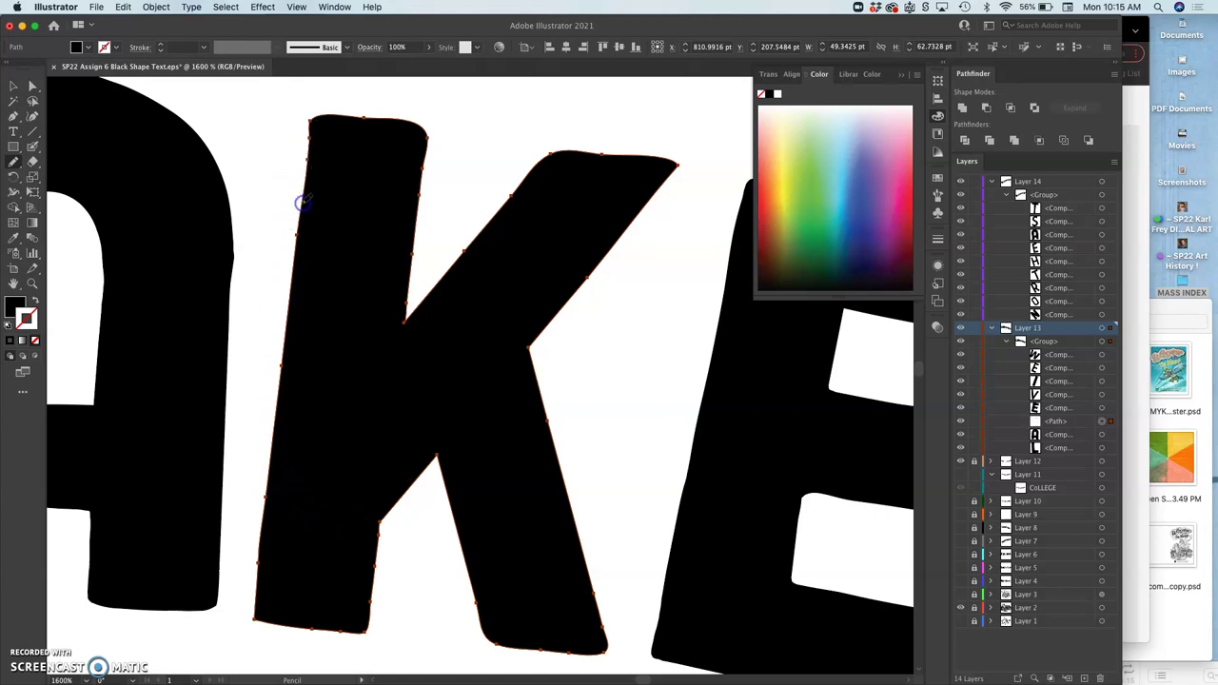
left_click_drag(304, 201, 310, 126)
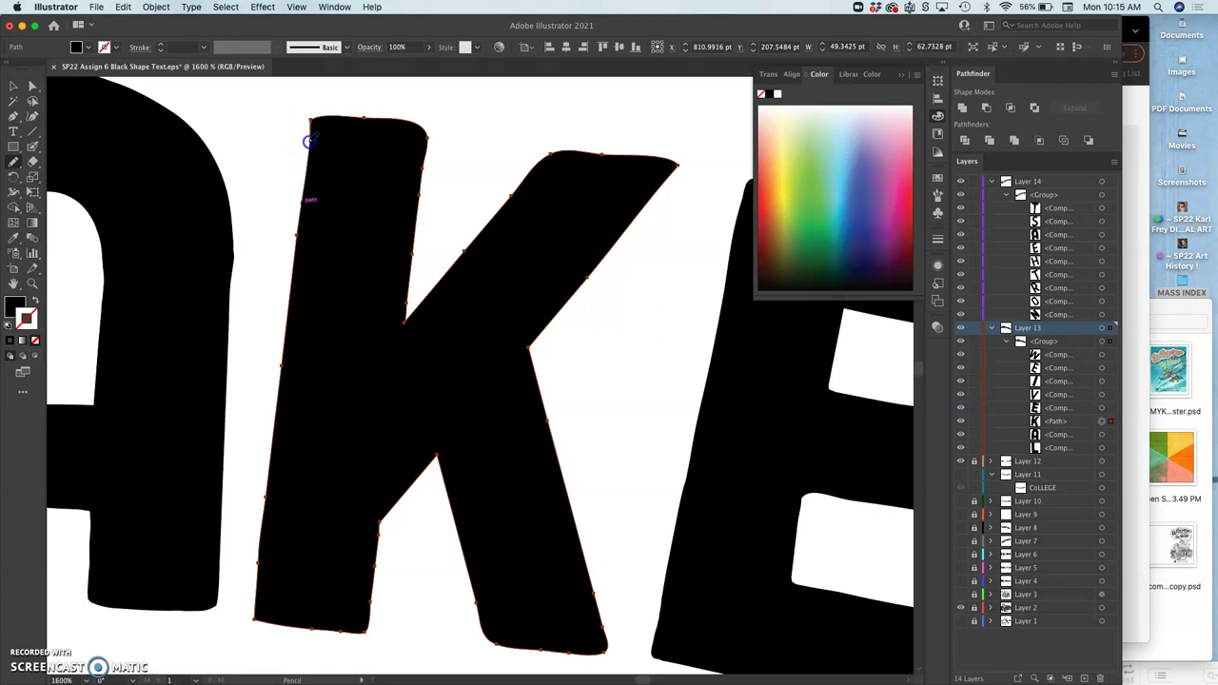
left_click_drag(298, 229, 296, 240)
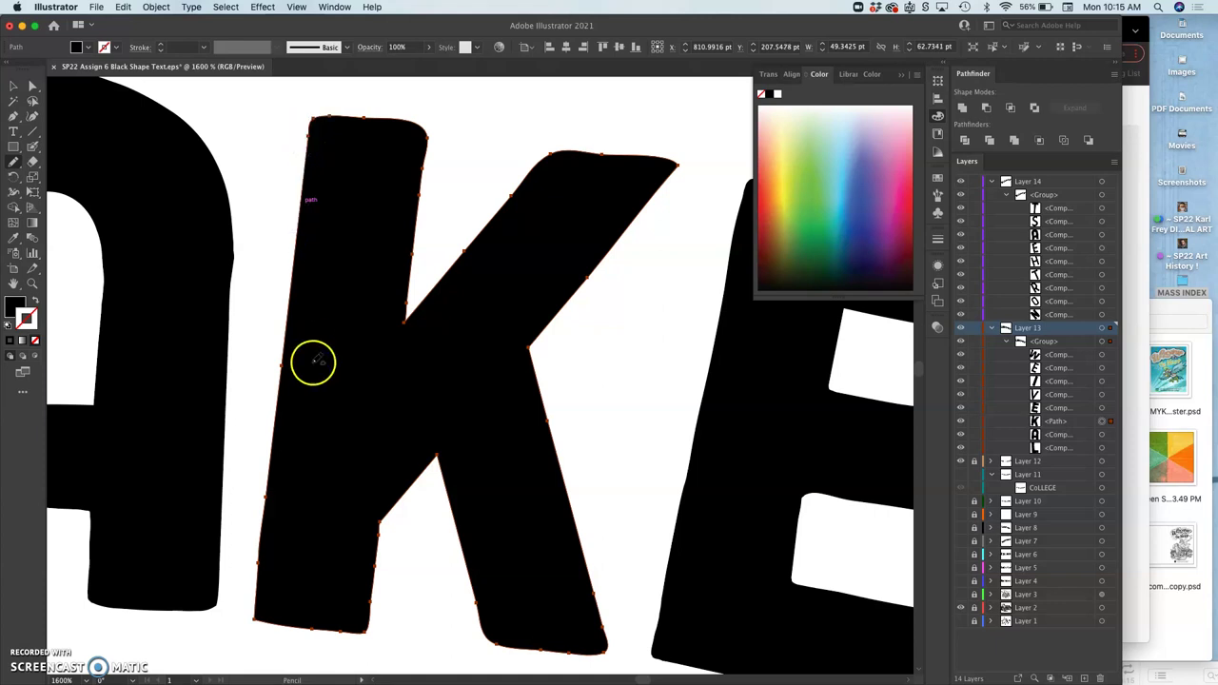
- Reshape the tip of the K's upper arm, redrawing its top edge and underside
left_click_drag(588, 164, 572, 151)
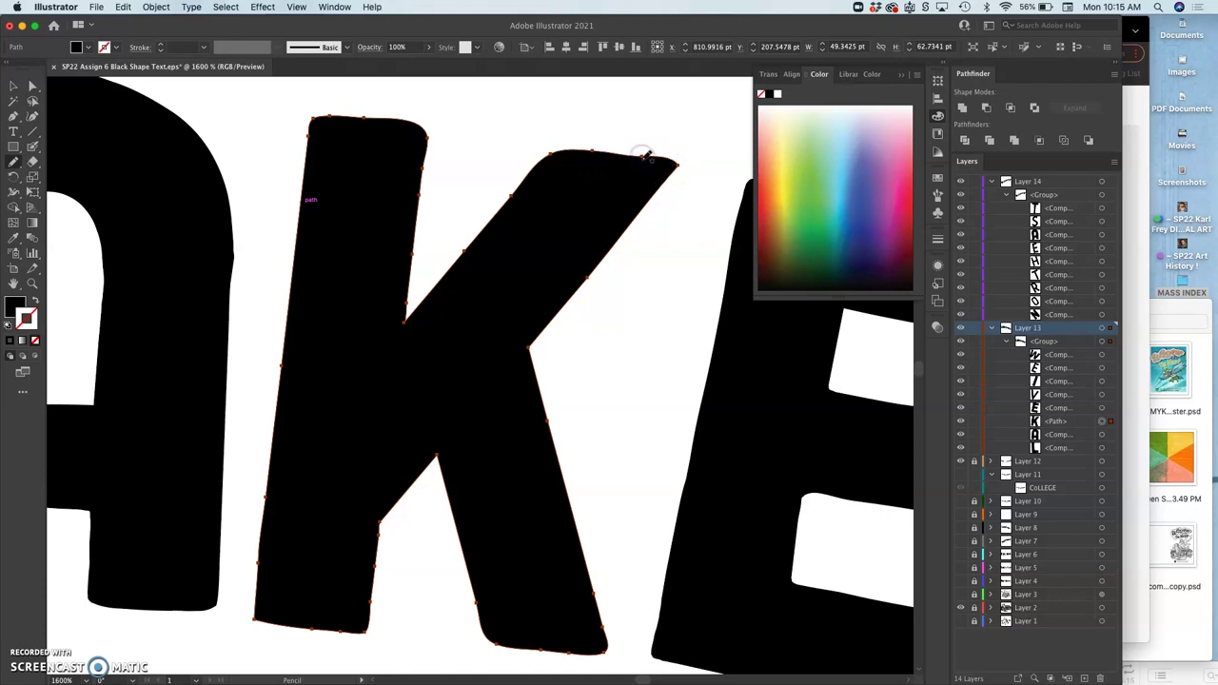
mouse_move(645, 155)
left_mouse_down()
mouse_move(601, 150)
mouse_move(671, 158)
mouse_move(593, 149)
mouse_move(669, 153)
left_mouse_up()
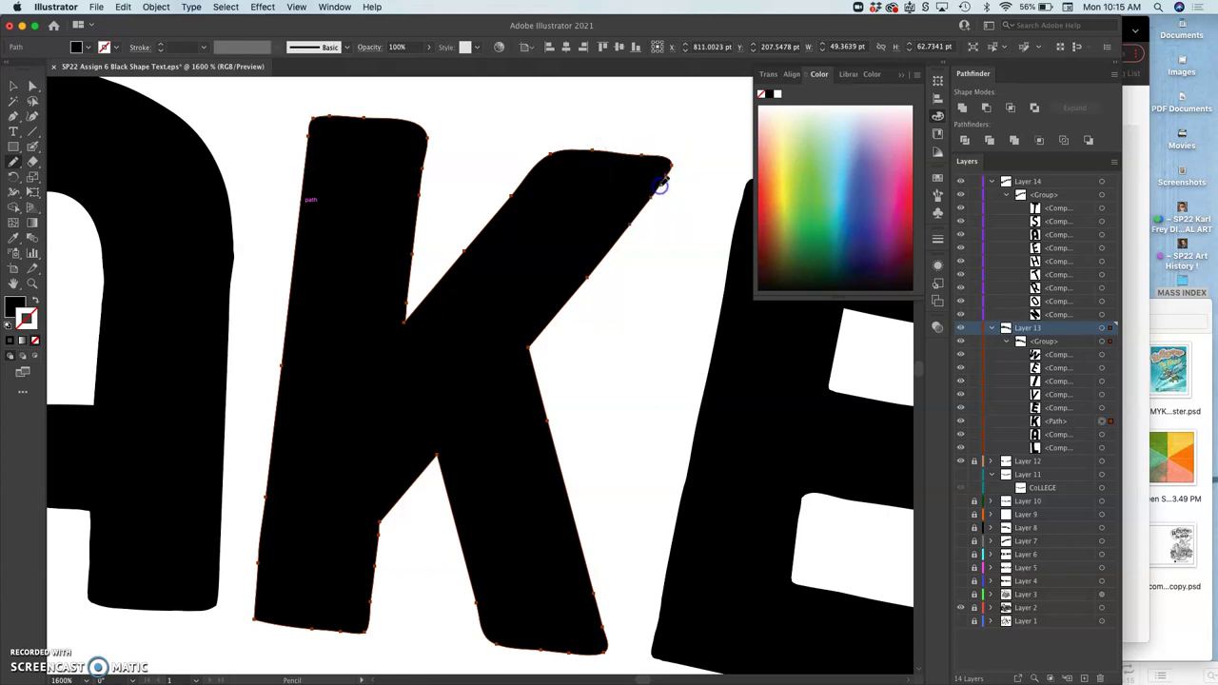
mouse_move(625, 237)
left_mouse_down()
mouse_move(657, 163)
mouse_move(672, 164)
mouse_move(605, 150)
left_mouse_up()
- Refine the bottom-left corner of the K's stem with the Pencil tool and the Smooth tool
scroll(647, 289, "down", 1)
scroll(651, 285, "down", 1)
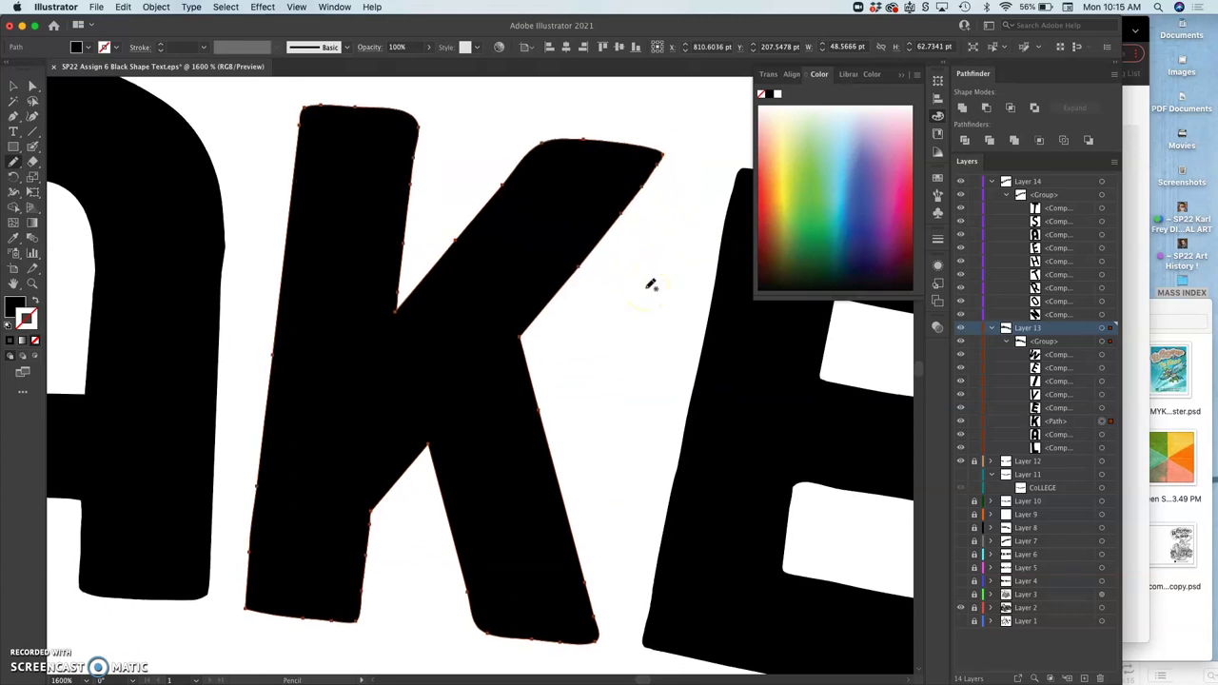
scroll(651, 285, "down", 4)
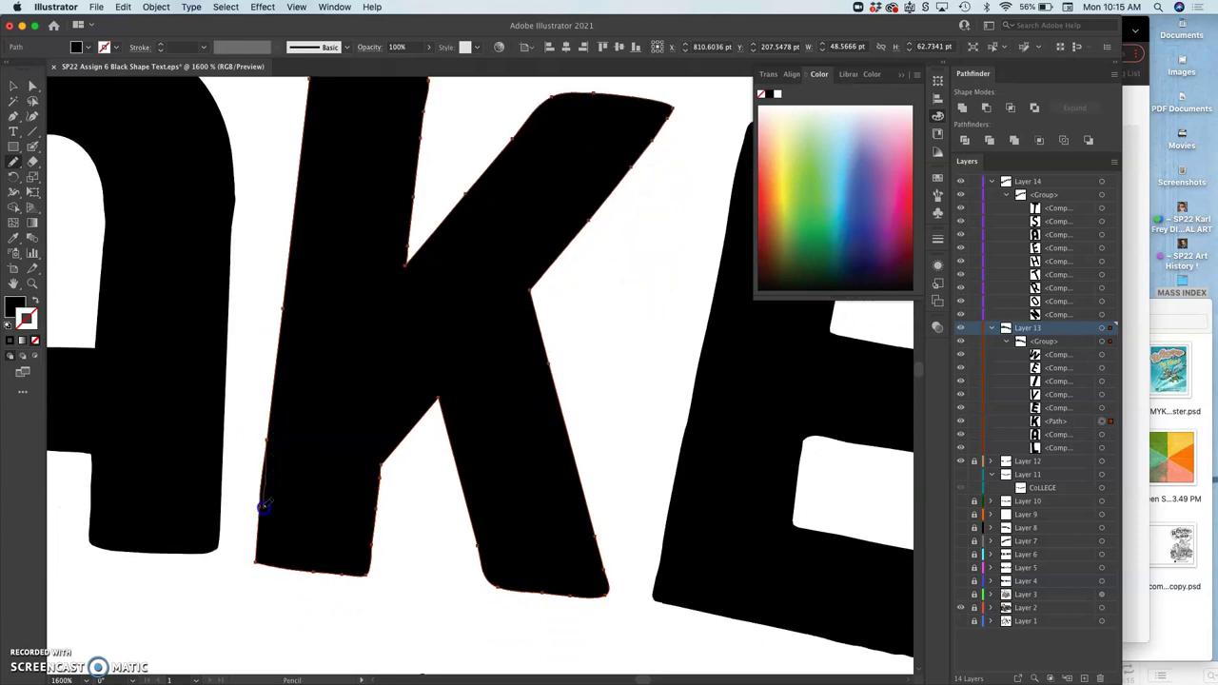
left_click_drag(264, 507, 264, 507)
left_click_drag(13, 161, 62, 193)
left_click_drag(274, 545, 274, 548)
- Select the letter A and smooth its outer sides, crossbar underside and top curve with the Smooth tool
scroll(351, 477, "up", 3)
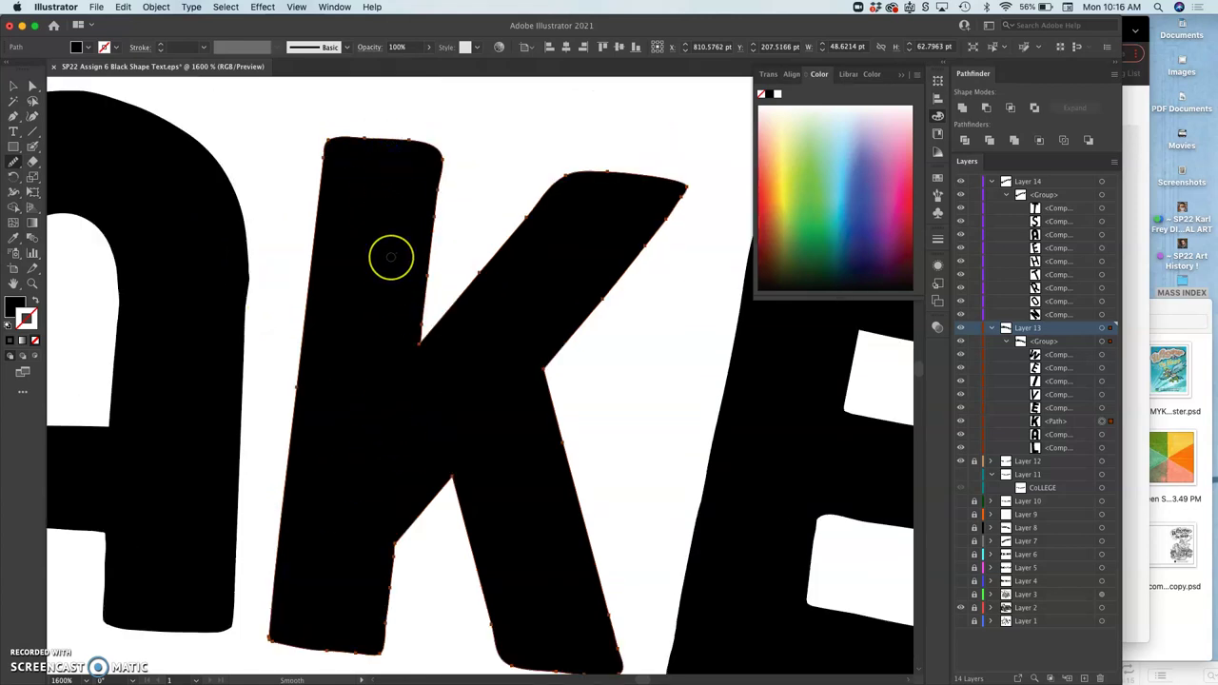
scroll(391, 256, "left", 5)
scroll(391, 256, "down", 2)
scroll(391, 257, "left", 5)
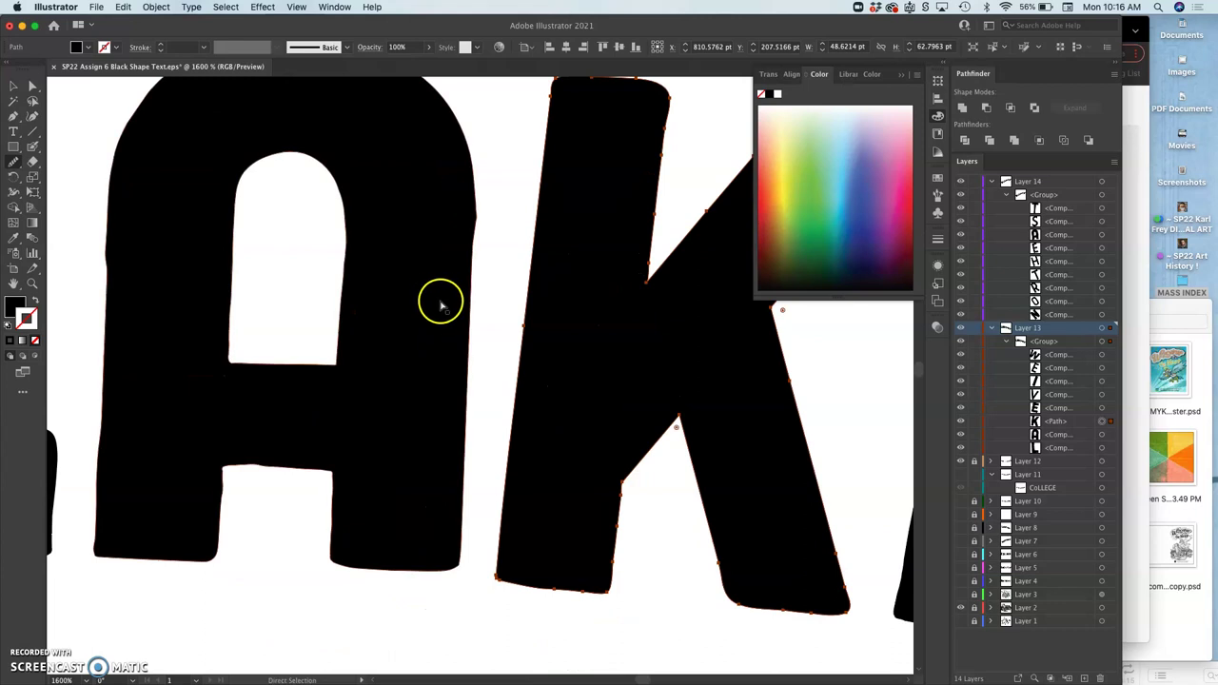
left_click(441, 303, "super")
left_click_drag(469, 168, 476, 340)
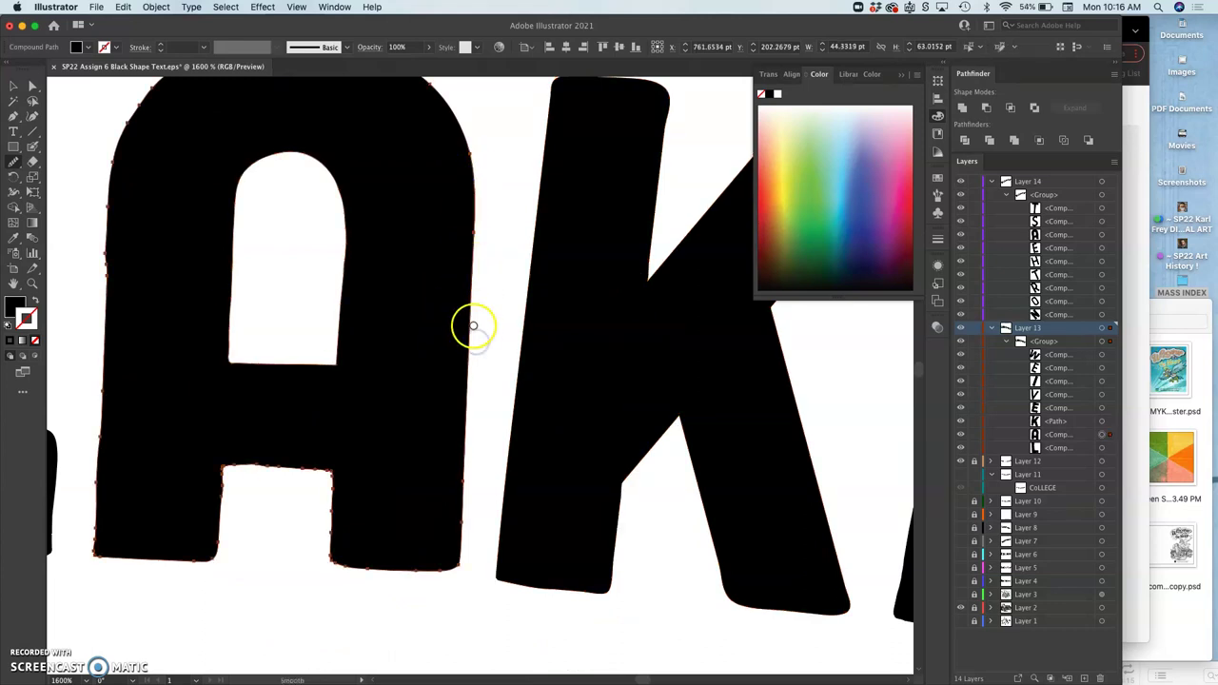
mouse_move(142, 128)
left_mouse_down()
mouse_move(111, 220)
mouse_move(122, 423)
left_mouse_up()
mouse_move(127, 146)
left_mouse_down()
mouse_move(101, 353)
mouse_move(97, 532)
mouse_move(226, 511)
left_mouse_up()
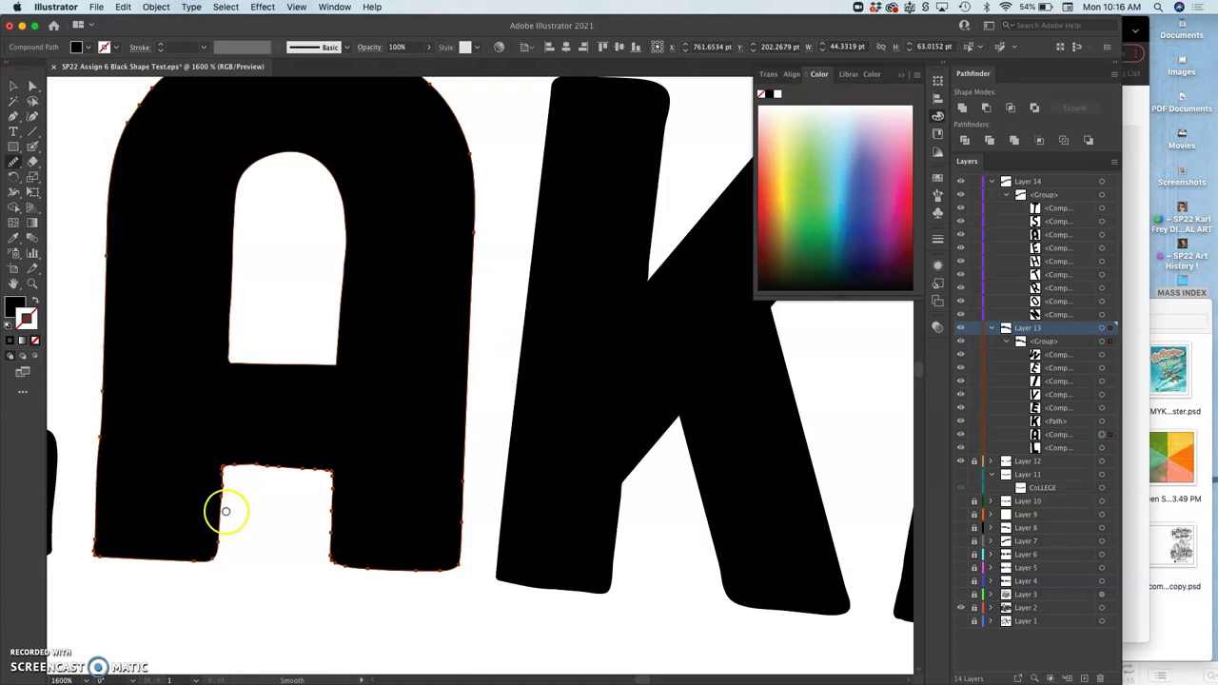
left_click_drag(284, 472, 298, 478)
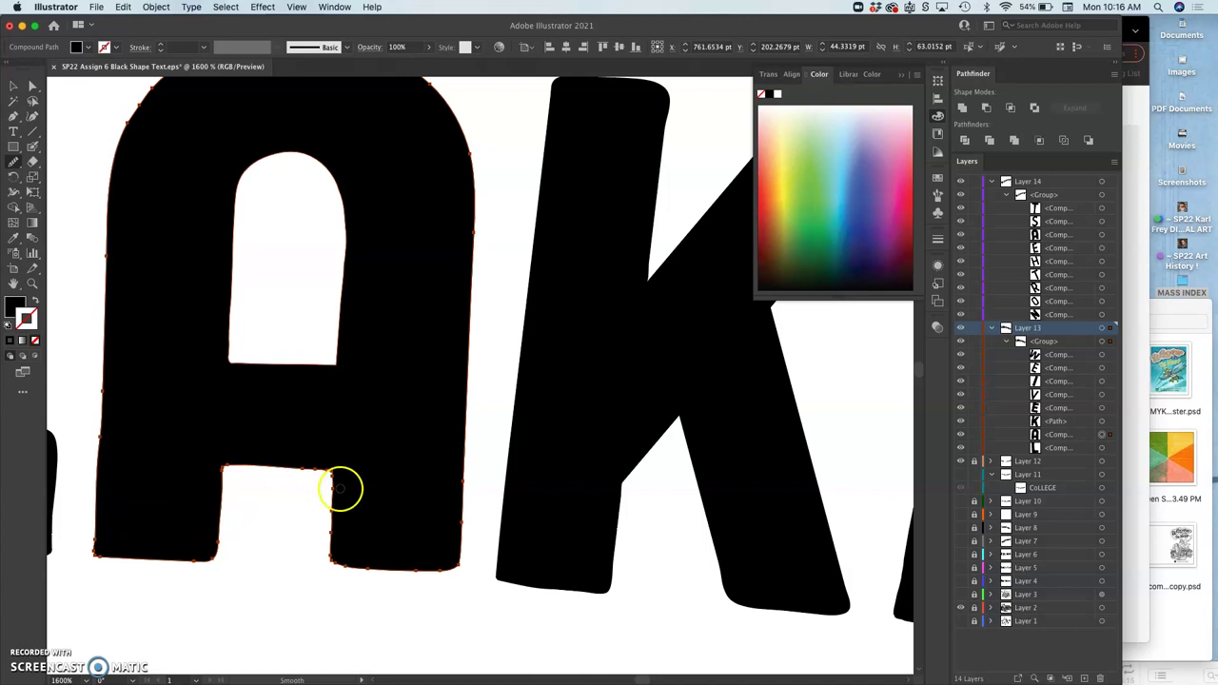
scroll(364, 495, "up", 5)
mouse_move(377, 393)
left_mouse_down()
mouse_move(330, 283)
mouse_move(168, 212)
mouse_move(246, 162)
left_mouse_up()
left_click_drag(372, 173, 388, 180)
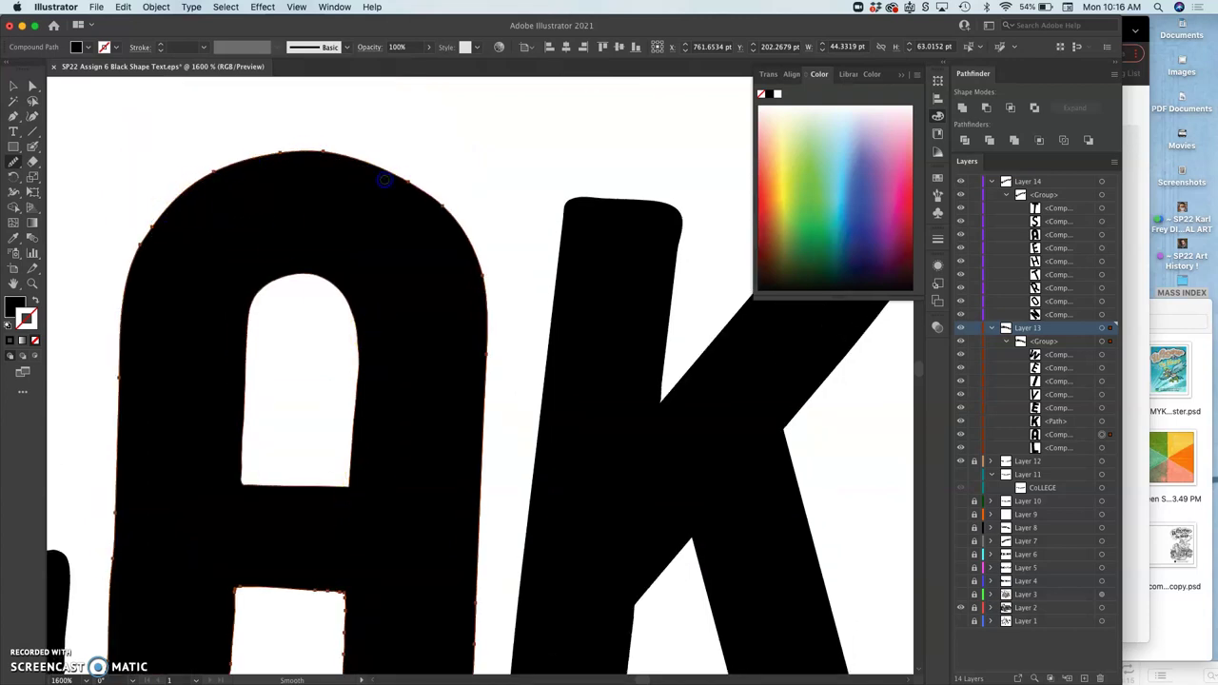
- Select the A's inner counter and smooth its curve, sides and lower corner
left_click(397, 321)
left_click_drag(400, 324, 349, 299)
left_click_drag(355, 447, 354, 473)
left_click_drag(269, 287, 269, 286)
left_click_drag(241, 444, 243, 449)
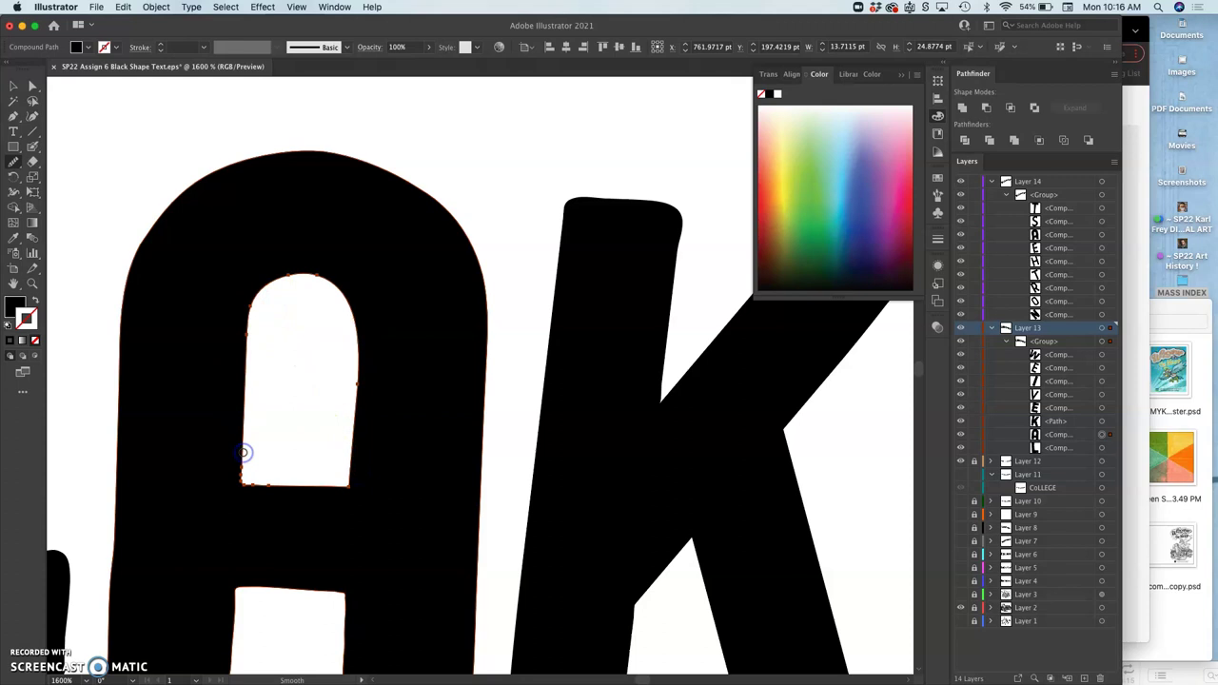
scroll(311, 498, "down", 5)
left_click_drag(355, 491, 355, 509)
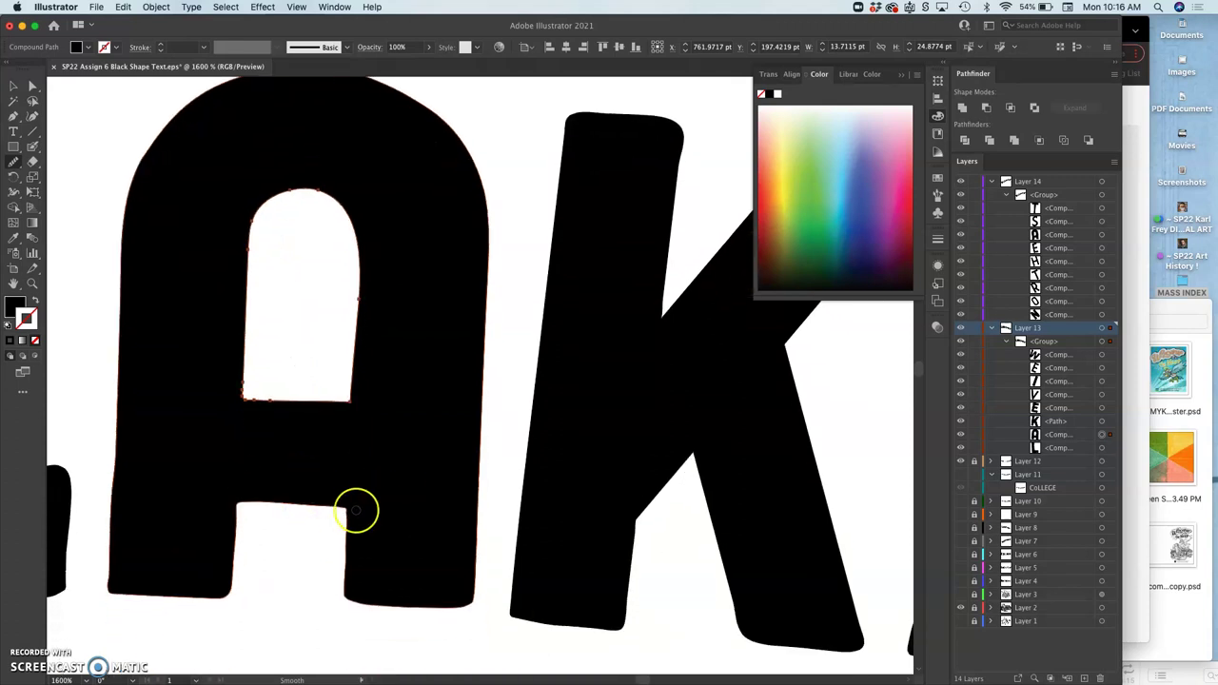
- Select the letter L and smooth its inner edge, inside corner and foot with the Smooth tool
scroll(354, 508, "left", 10)
scroll(355, 510, "left", 8)
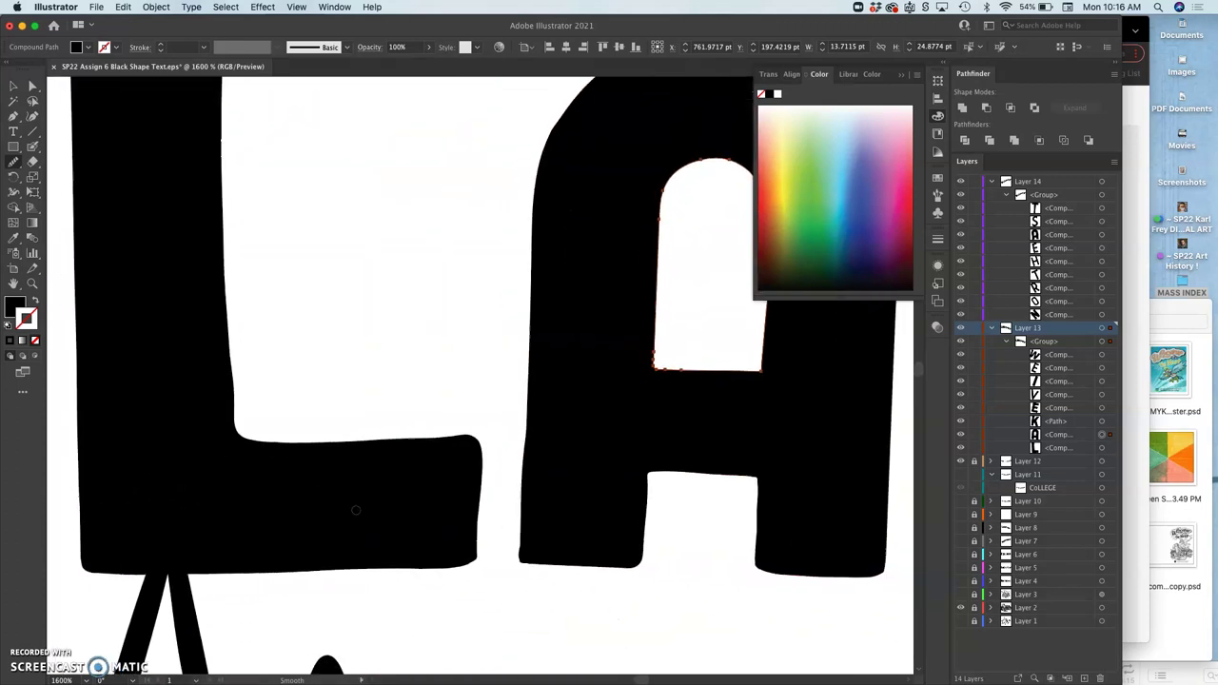
left_click(299, 506)
left_click_drag(255, 385, 245, 343)
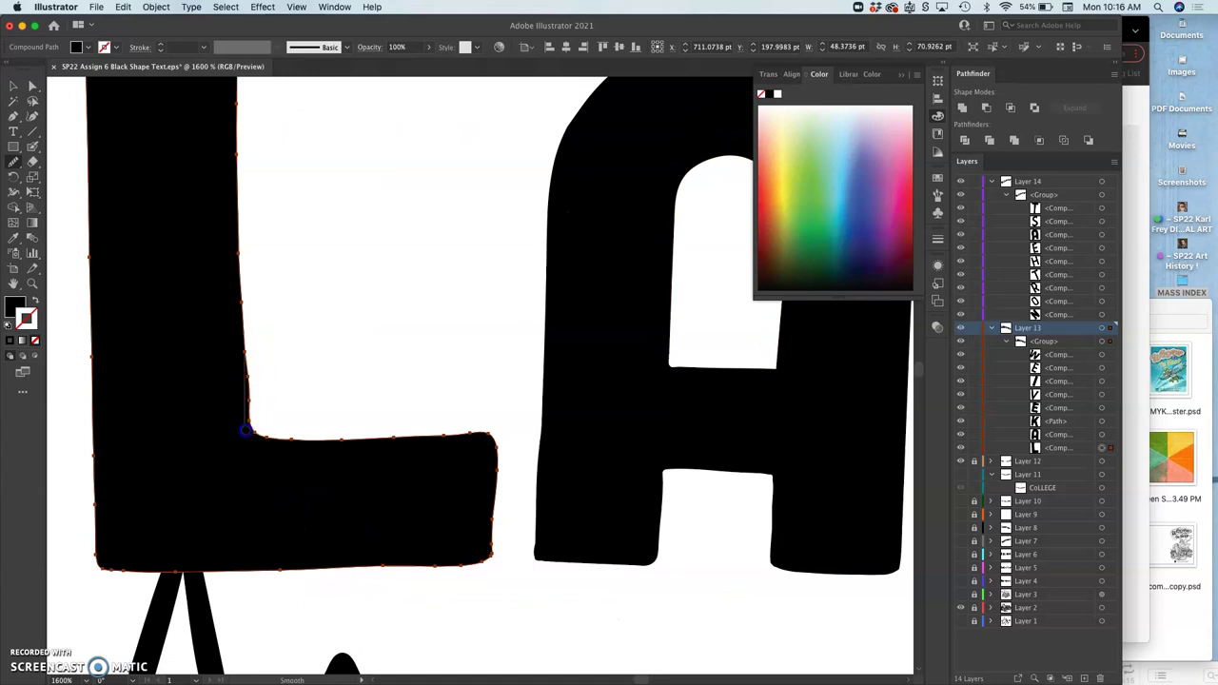
left_click_drag(245, 430, 248, 440)
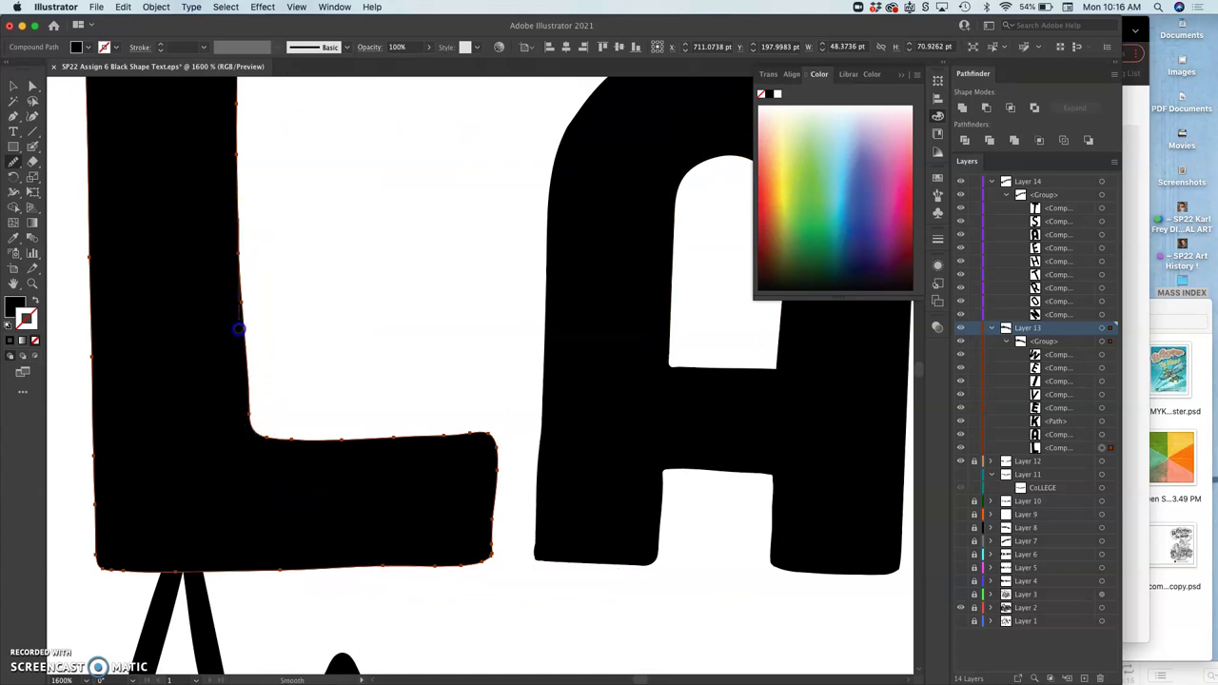
left_click_drag(263, 397, 269, 436)
left_click_drag(442, 438, 444, 437)
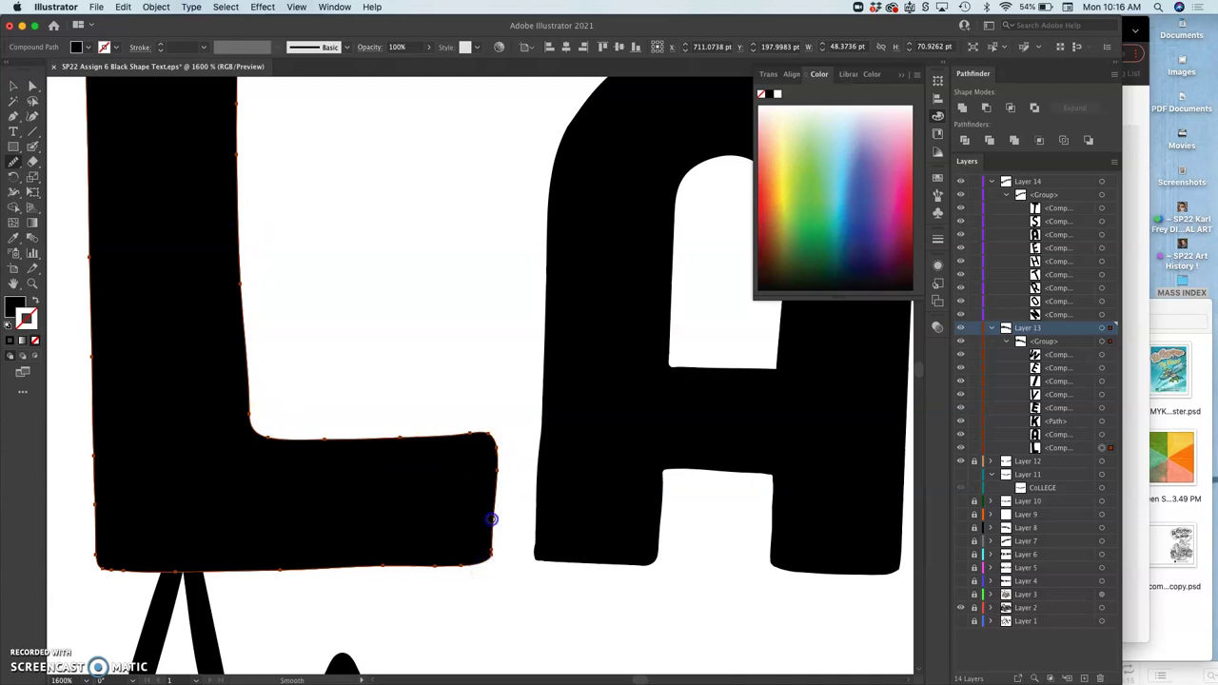
left_click_drag(476, 587, 474, 587)
left_click_drag(495, 538, 493, 546)
- Smooth the top edge and top corners of the L's stem
scroll(365, 547, "up", 2)
scroll(365, 547, "left", 2)
scroll(221, 370, "up", 5)
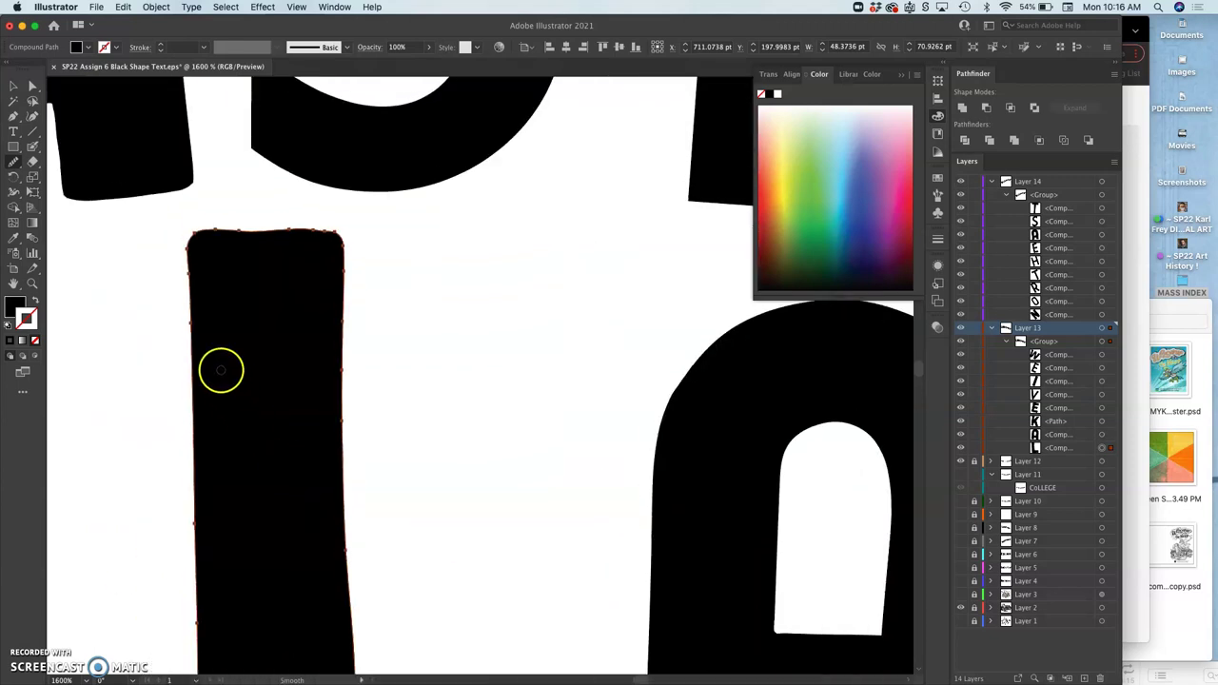
left_click_drag(196, 242, 200, 241)
mouse_move(302, 241)
left_mouse_down()
mouse_move(245, 232)
mouse_move(338, 231)
left_mouse_up()
- Select the E beside the K and smooth its stem, top edge and upper arm with the Smooth tool
scroll(365, 296, "right", 10)
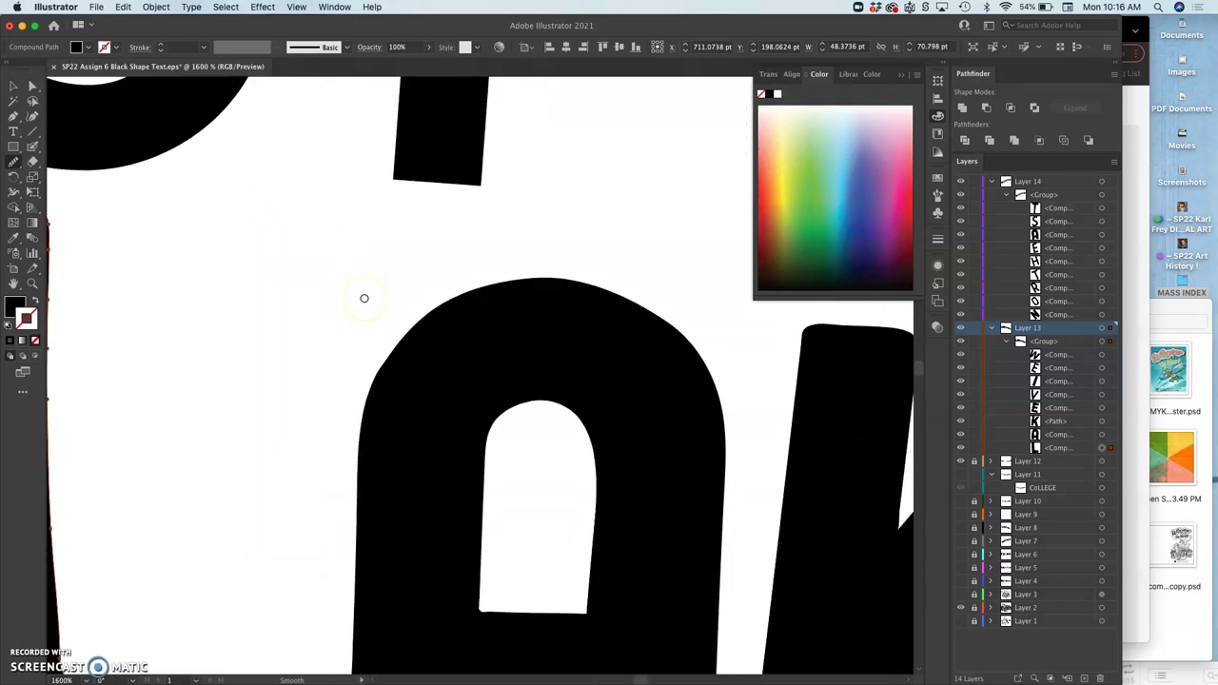
scroll(363, 298, "right", 10)
scroll(364, 298, "down", 5)
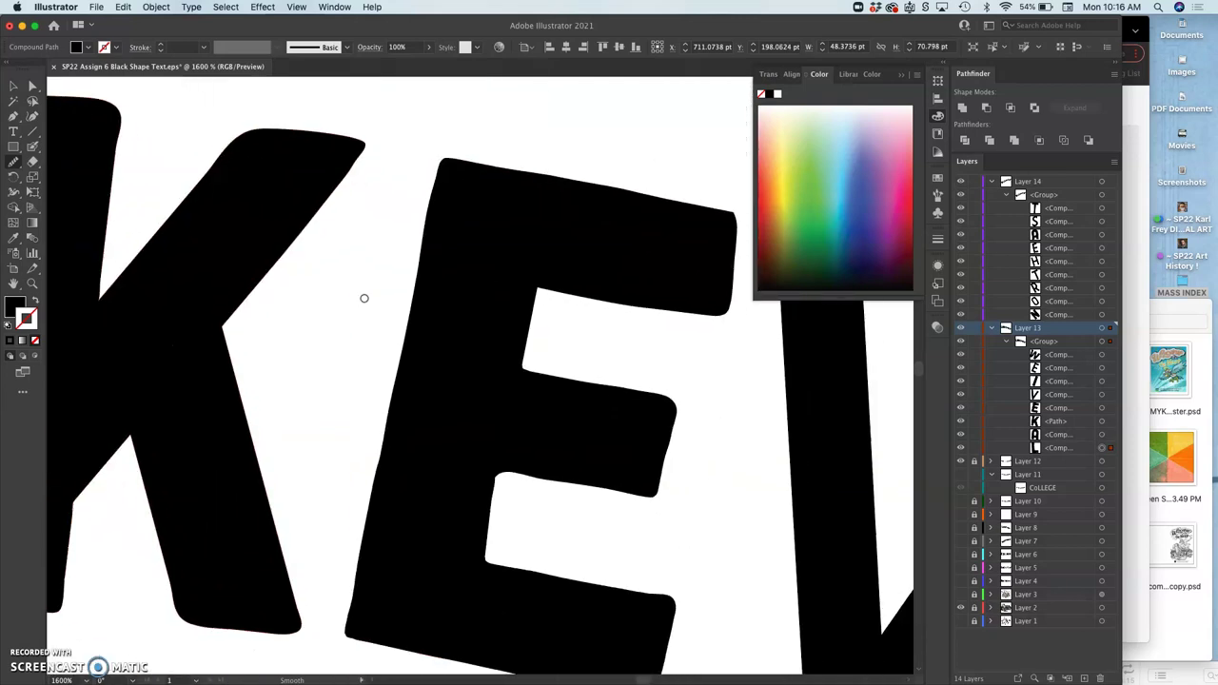
mouse_move(474, 539)
left_mouse_down()
mouse_move(463, 577)
mouse_move(473, 617)
mouse_move(517, 633)
mouse_move(361, 599)
left_mouse_up()
left_click_drag(281, 552, 256, 553)
left_click_drag(301, 387, 322, 265)
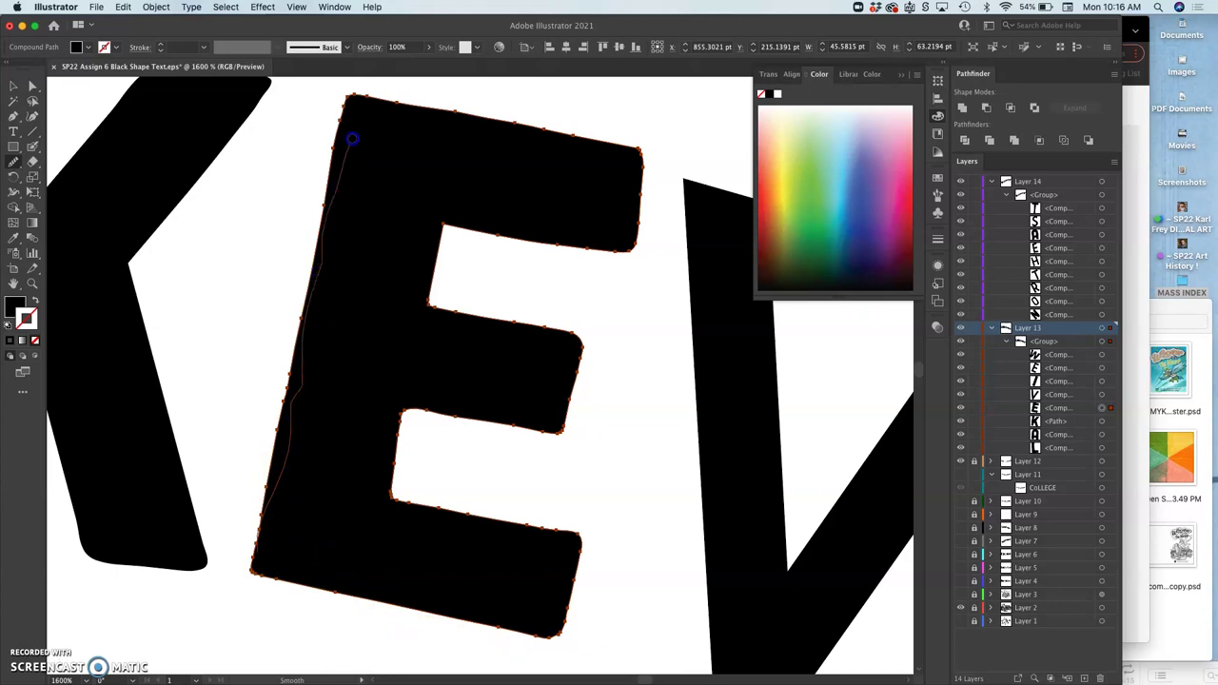
left_click_drag(352, 139, 377, 103)
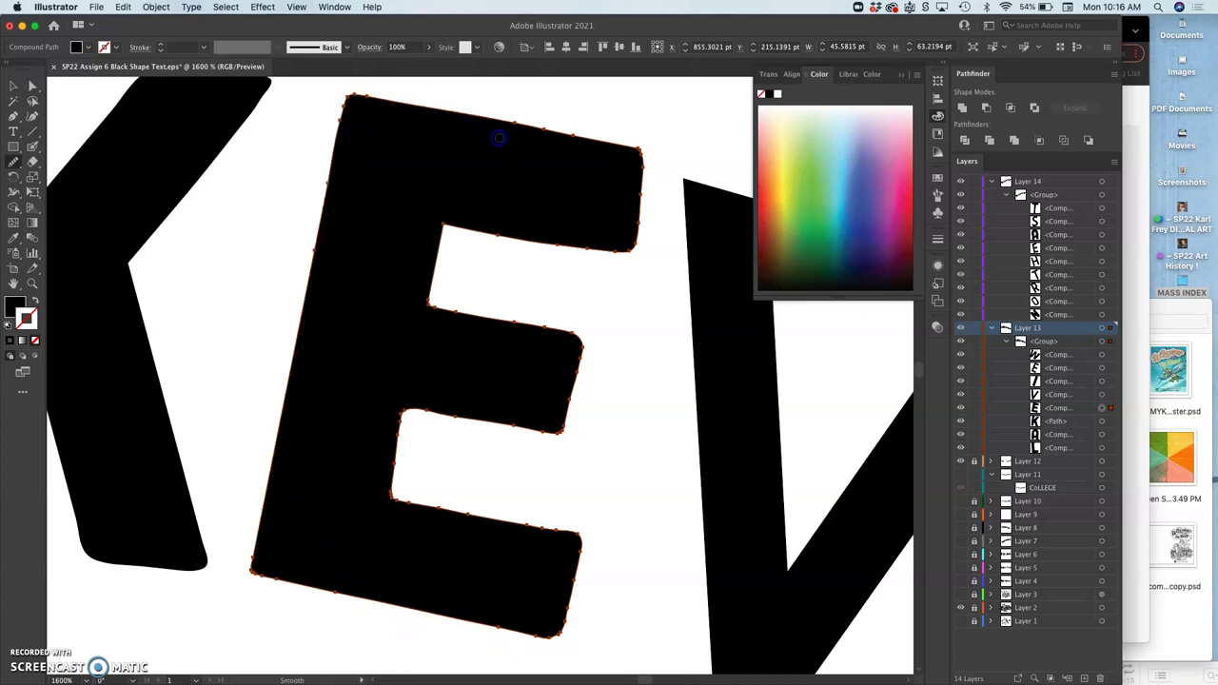
left_click_drag(587, 140, 637, 154)
mouse_move(637, 214)
left_mouse_down()
mouse_move(627, 252)
mouse_move(552, 362)
left_mouse_up()
- Select the letter I in VIEW and smooth its long sides, top edge and bottom edge with the Smooth tool
scroll(552, 362, "right", 10)
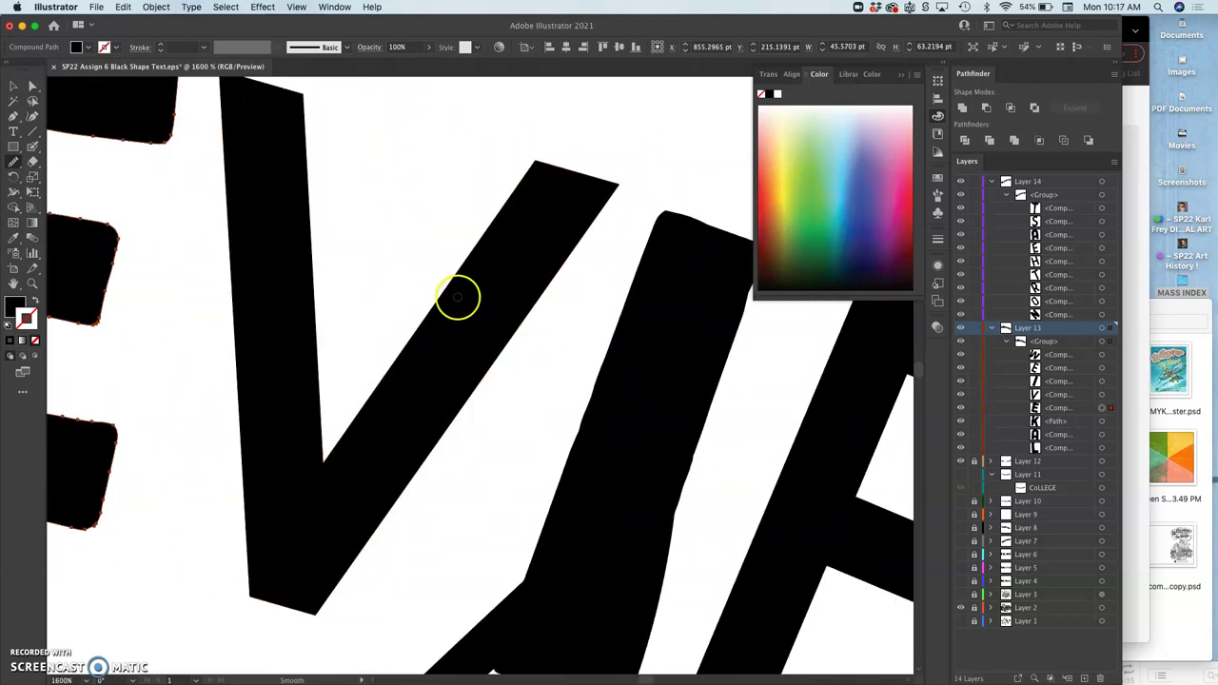
scroll(441, 321, "down", 2)
scroll(440, 320, "right", 2)
scroll(440, 320, "down", 2)
left_click(534, 260, "super")
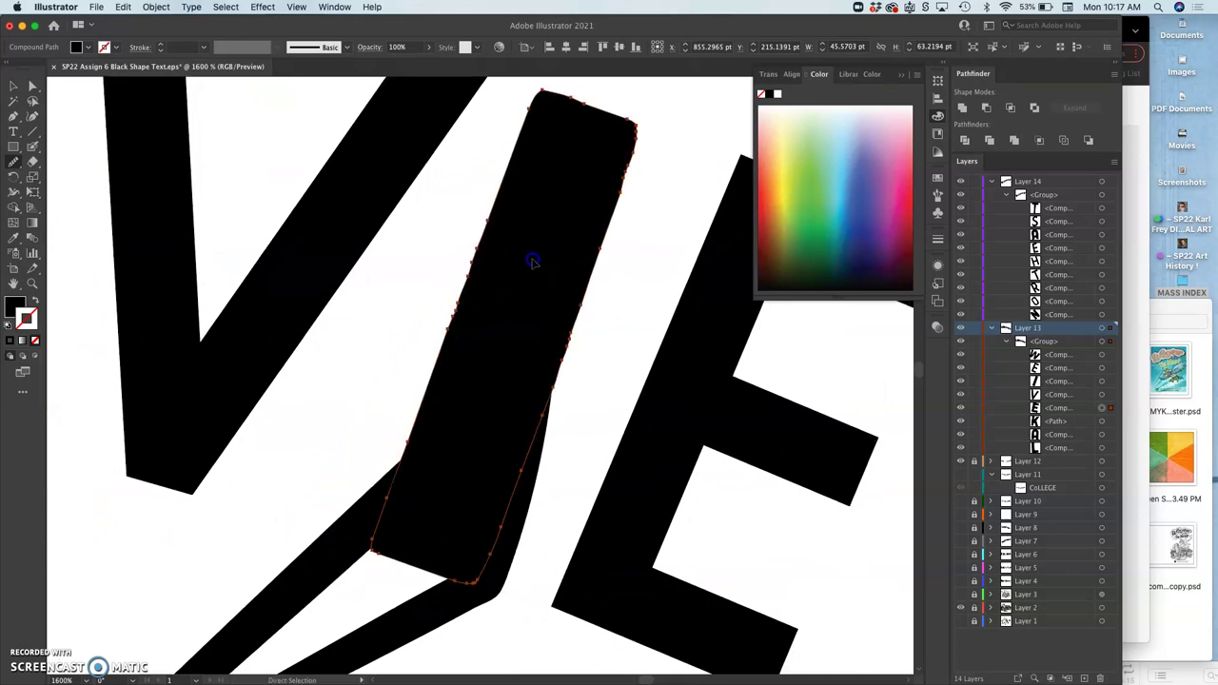
mouse_move(496, 183)
left_mouse_down()
mouse_move(532, 115)
mouse_move(463, 353)
left_mouse_up()
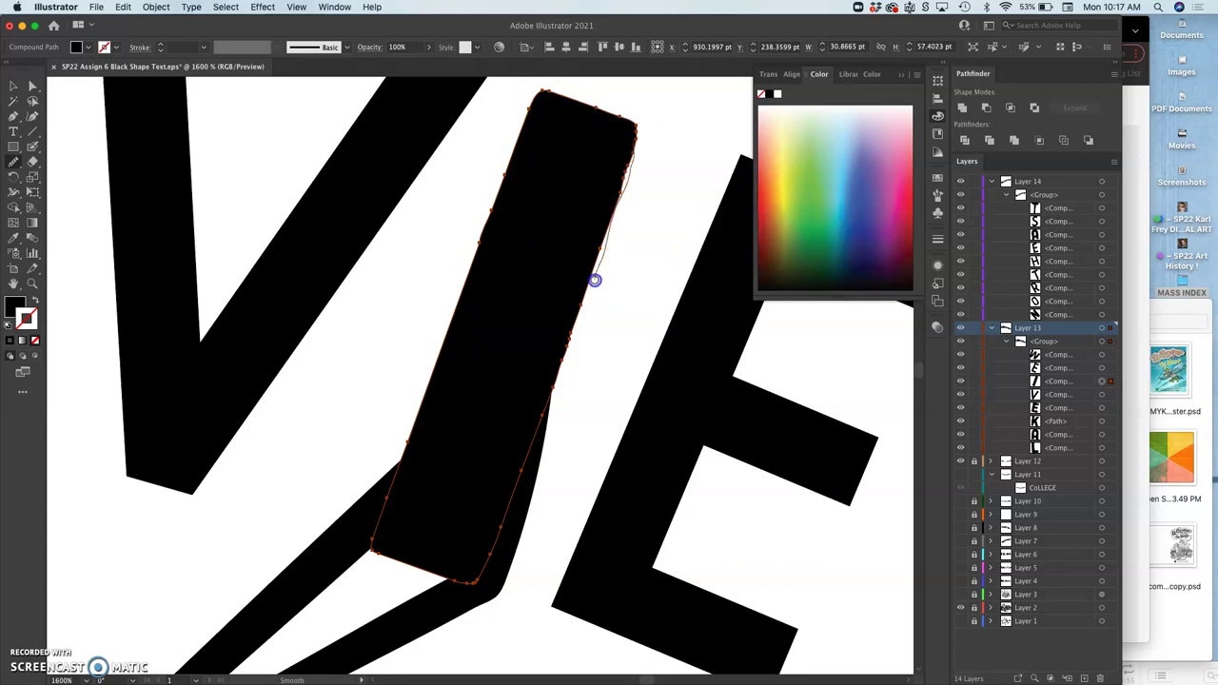
left_click_drag(487, 543, 483, 556)
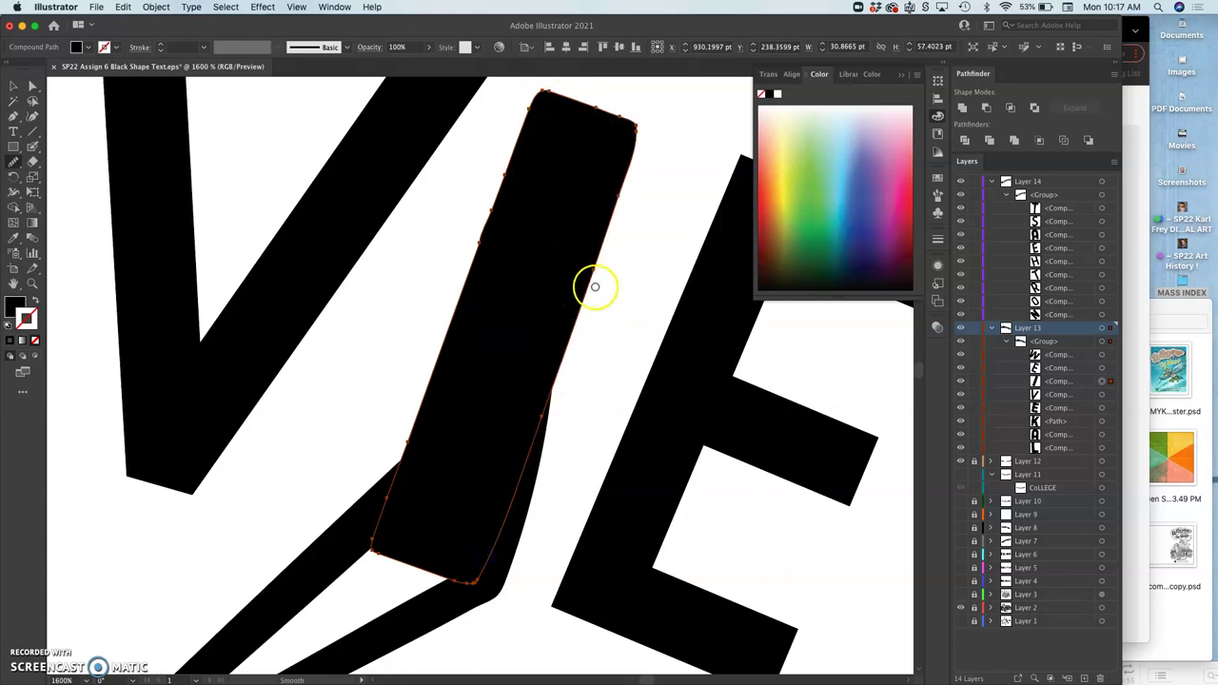
left_click_drag(584, 105, 619, 120)
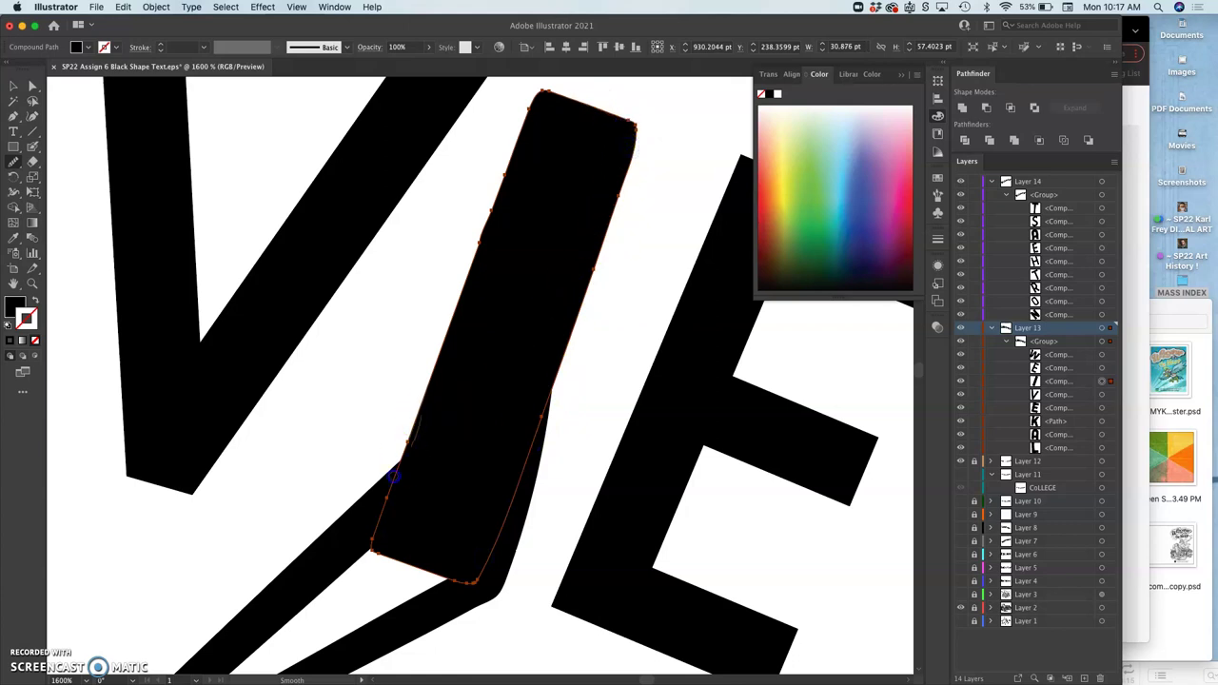
mouse_move(386, 555)
left_mouse_down()
mouse_move(452, 574)
mouse_move(529, 426)
left_mouse_up()
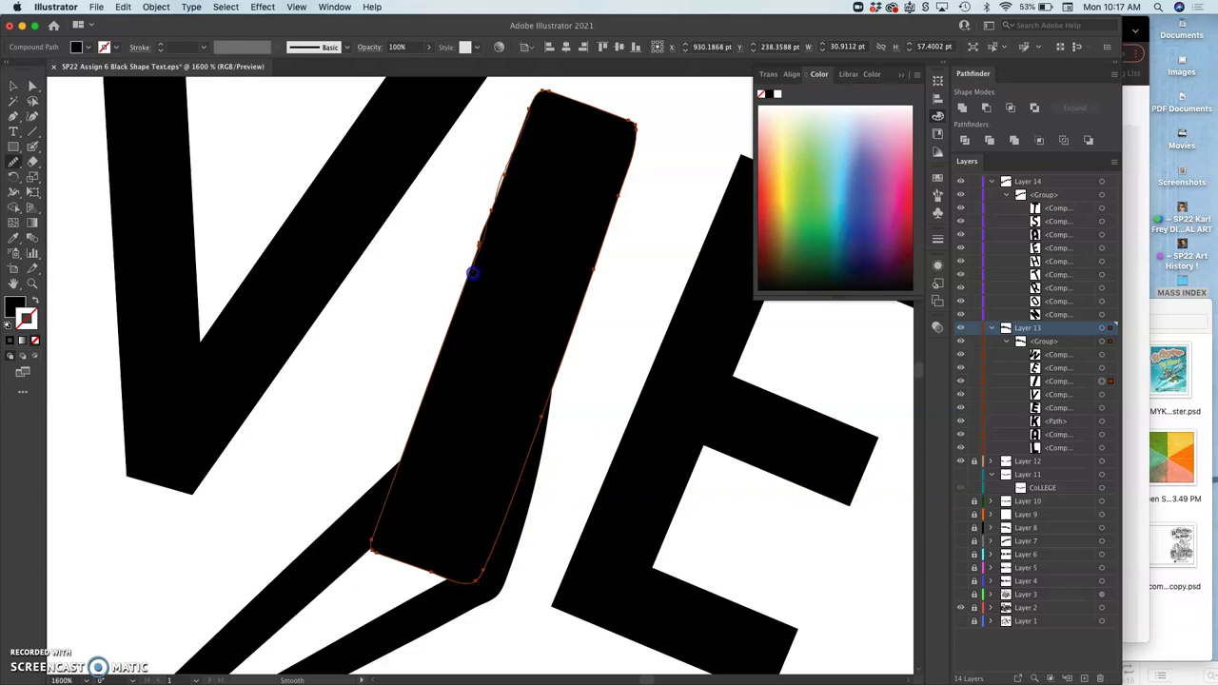
- Select the W and smooth its first stroke's top and outer side, the adjoining inner diagonal and the first bottom edge
scroll(515, 286, "right", 5)
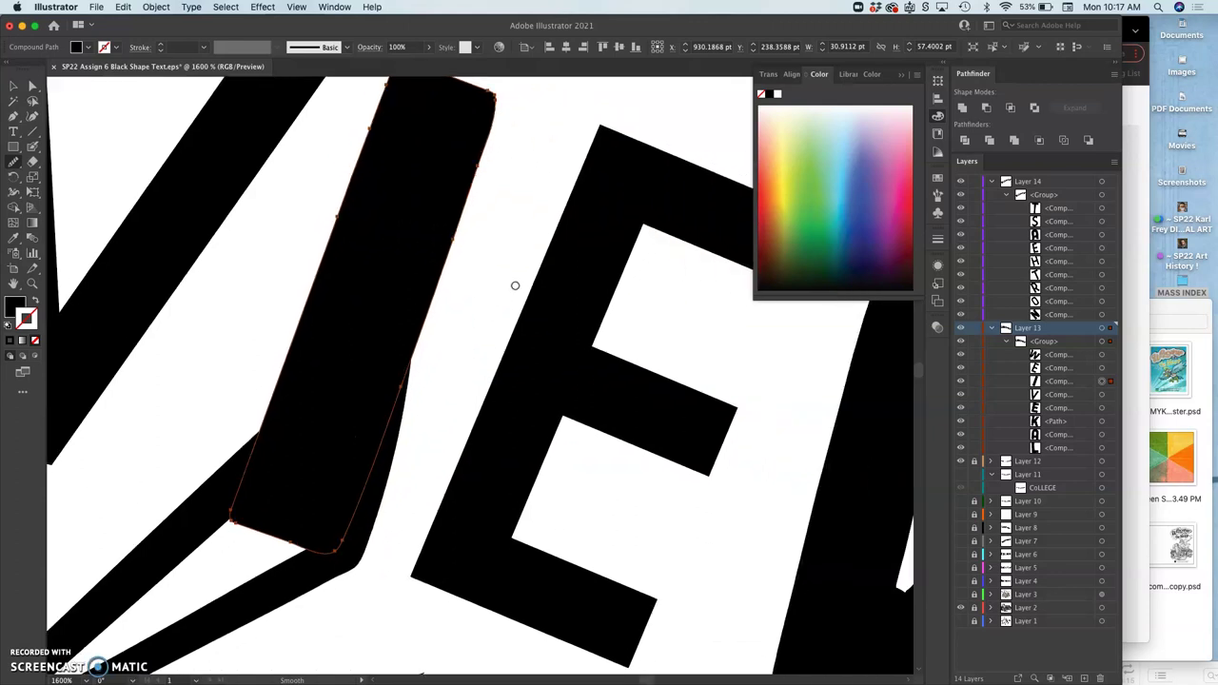
scroll(515, 286, "left", 3)
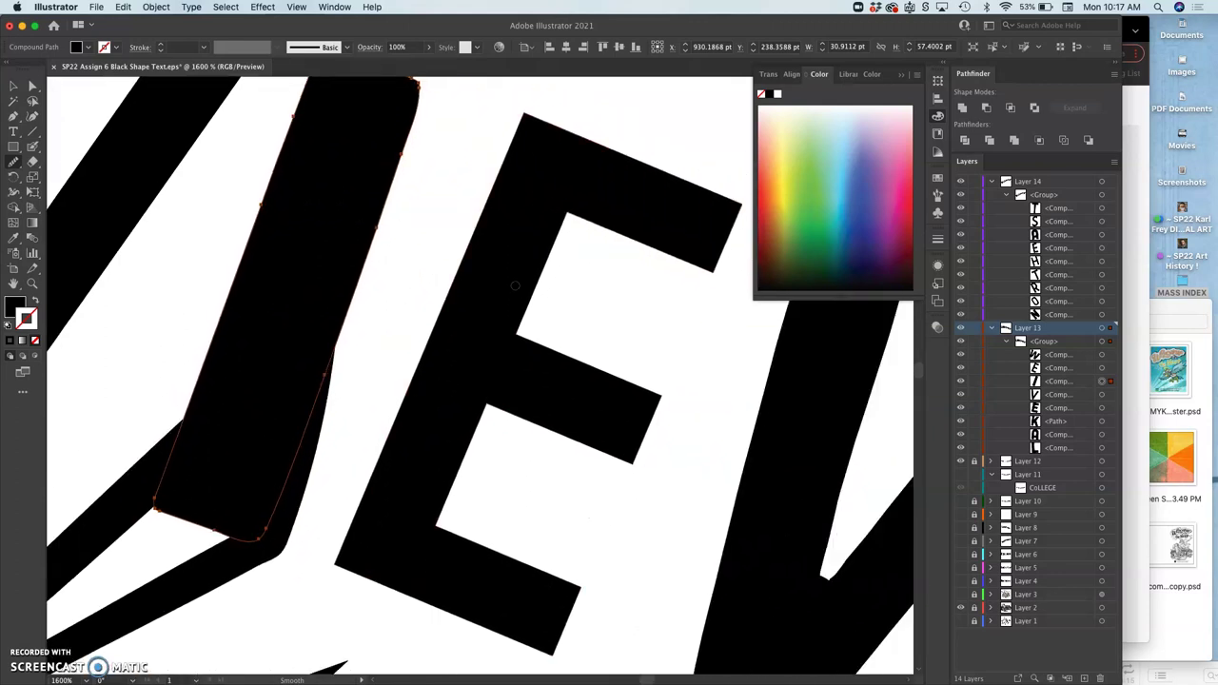
scroll(515, 286, "right", 10)
scroll(515, 286, "down", 3)
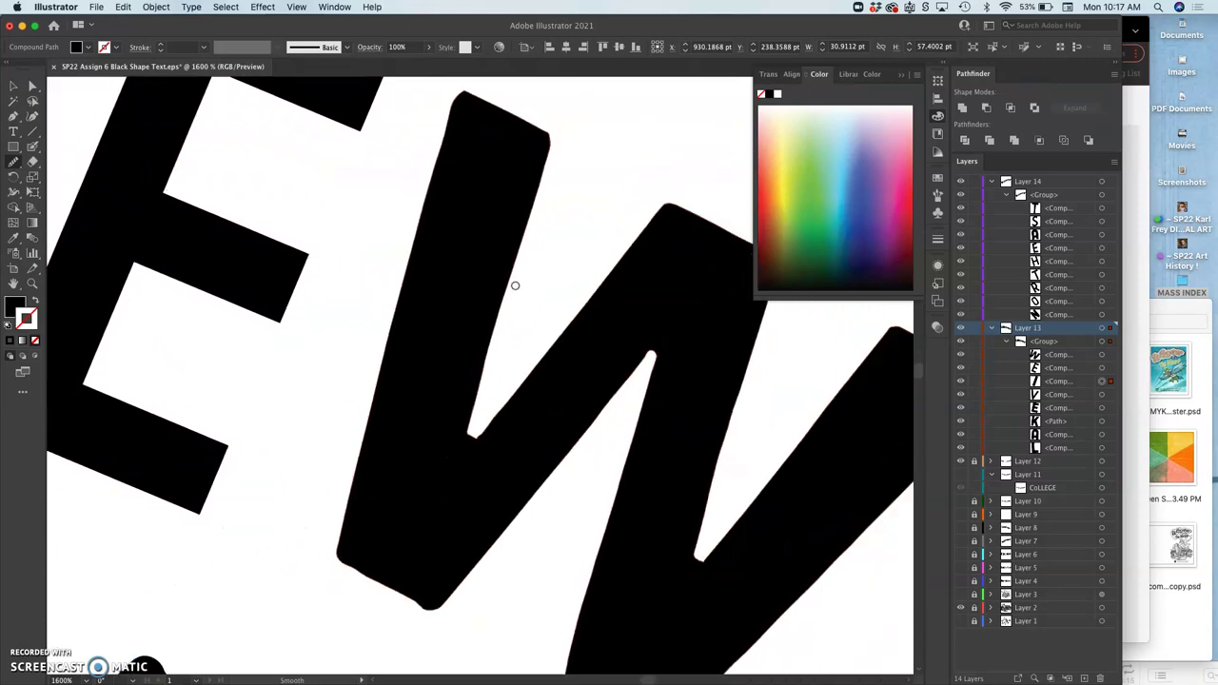
left_click(462, 361)
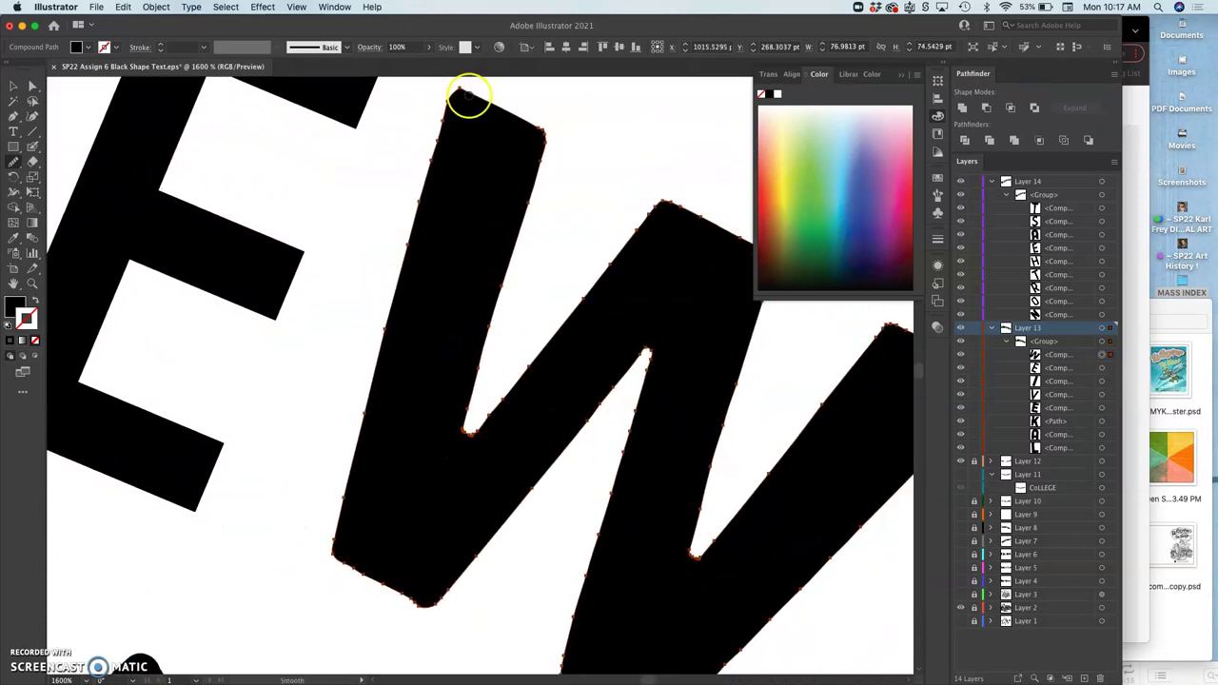
left_click_drag(417, 279, 417, 280)
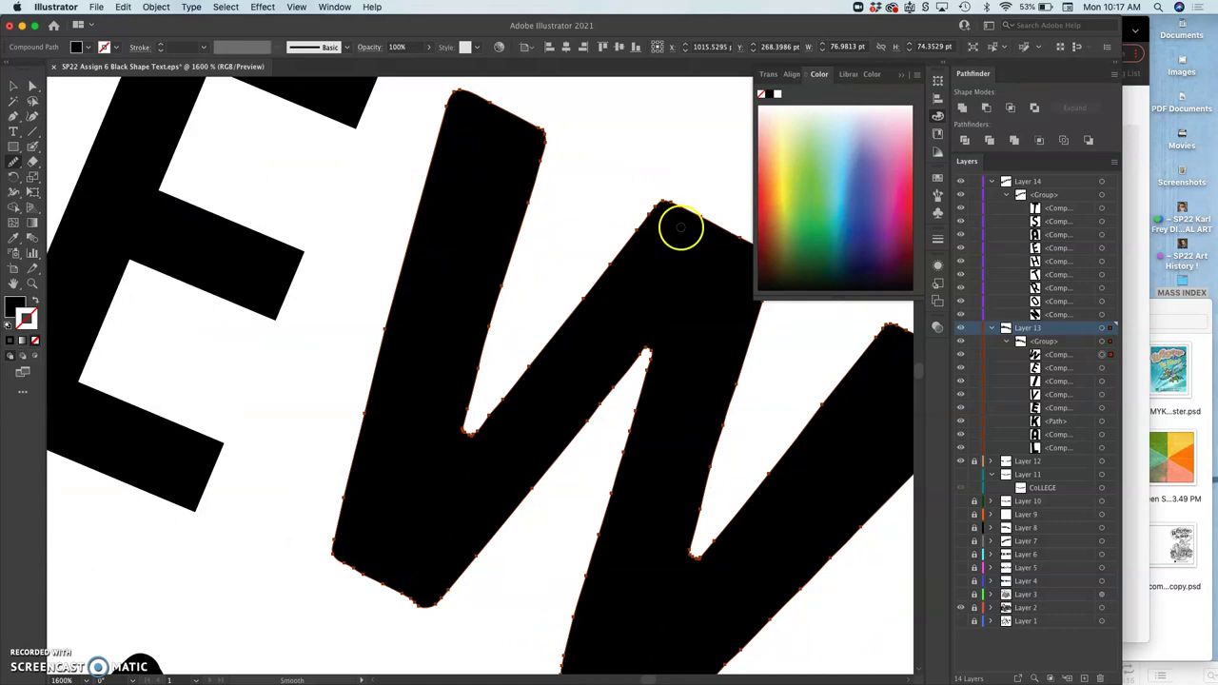
left_click_drag(656, 216, 654, 215)
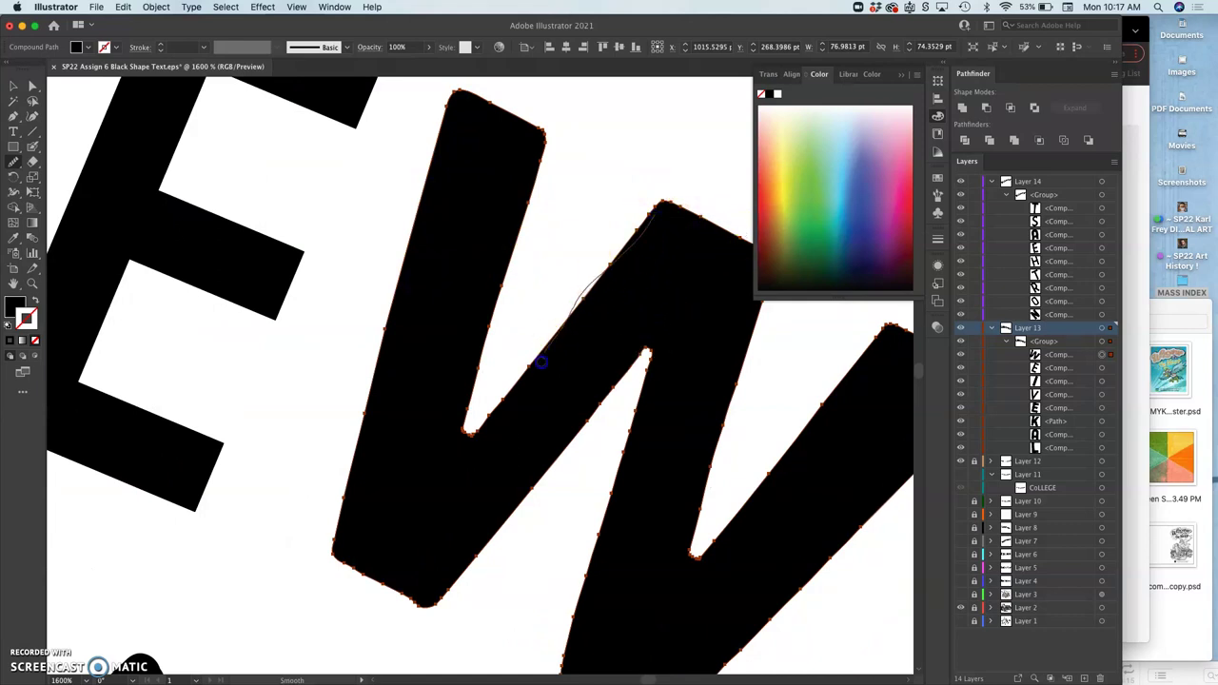
left_click_drag(389, 544, 348, 568)
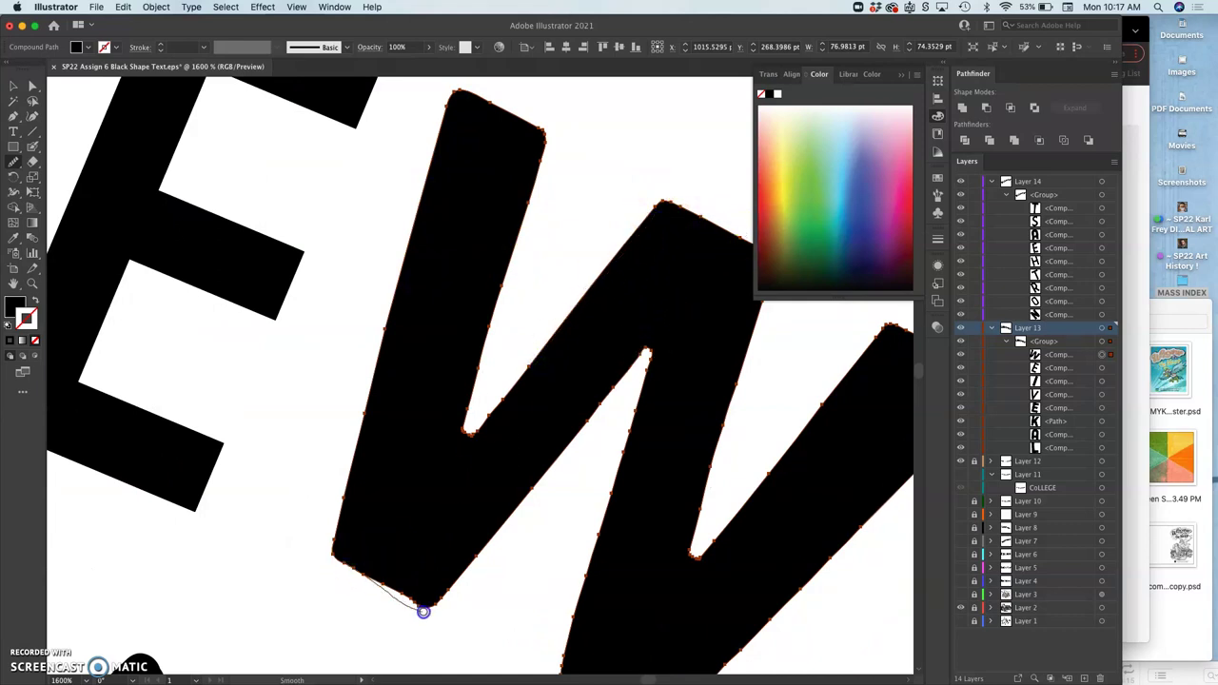
- Smooth both sides of the W's middle downstroke and the top end of its last arm
scroll(460, 581, "right", 3)
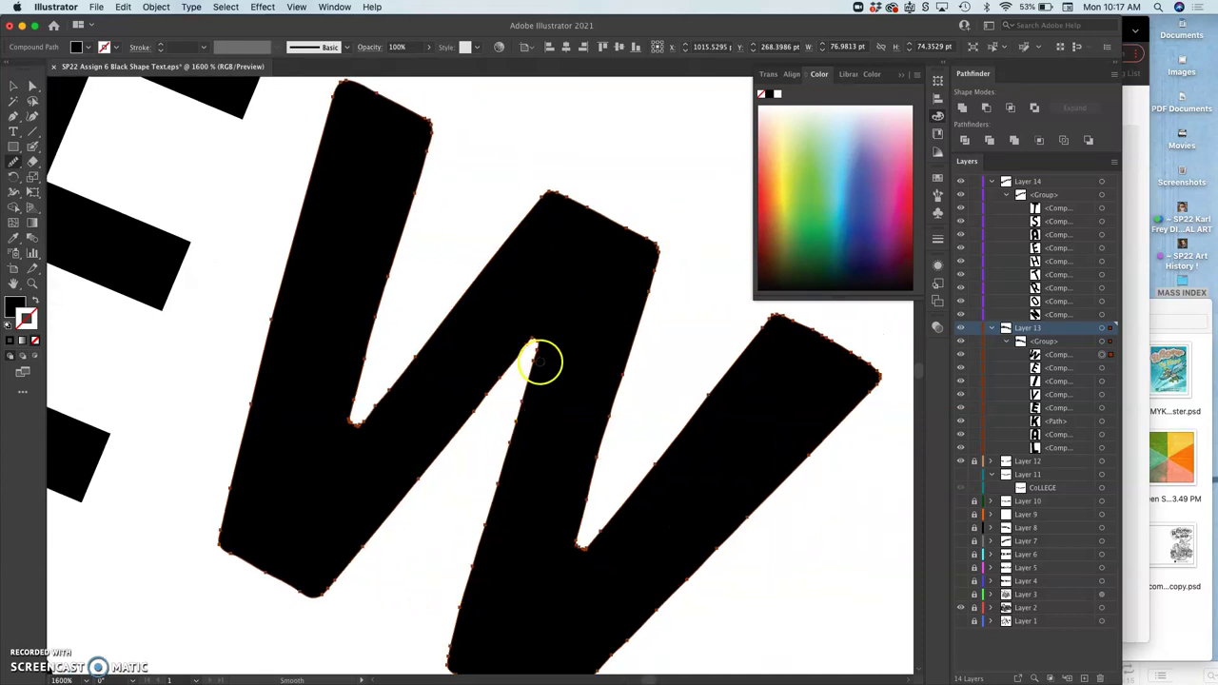
left_click_drag(541, 360, 507, 524)
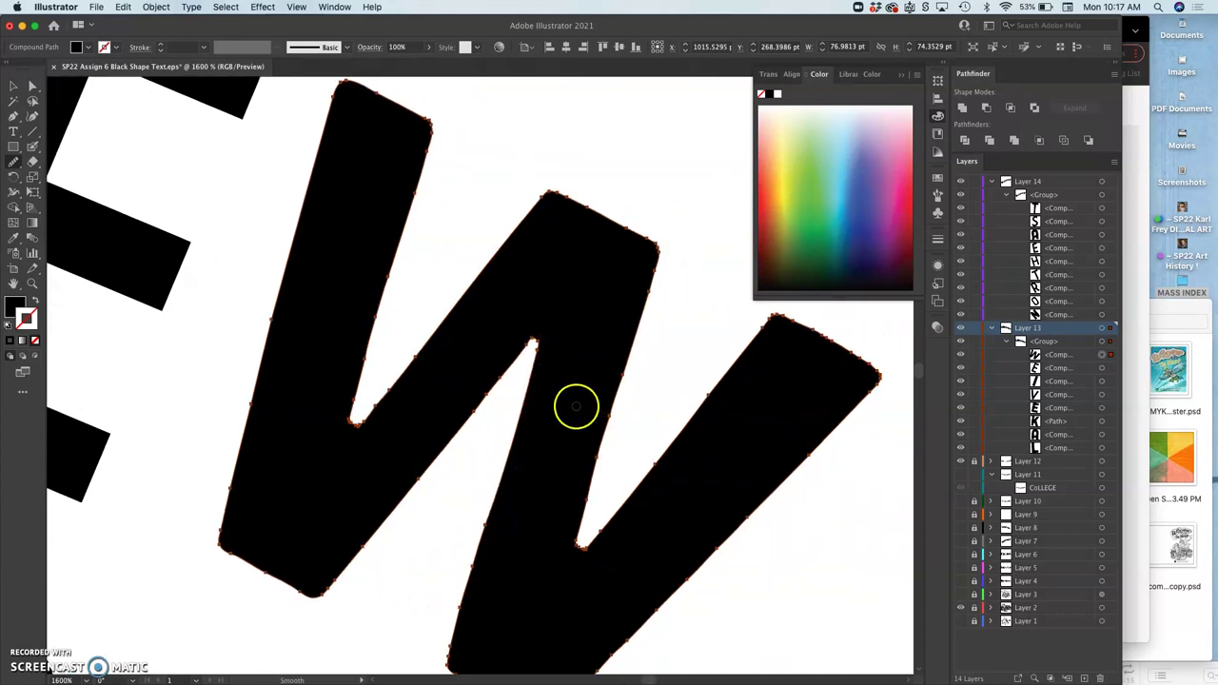
left_click_drag(656, 275, 610, 412)
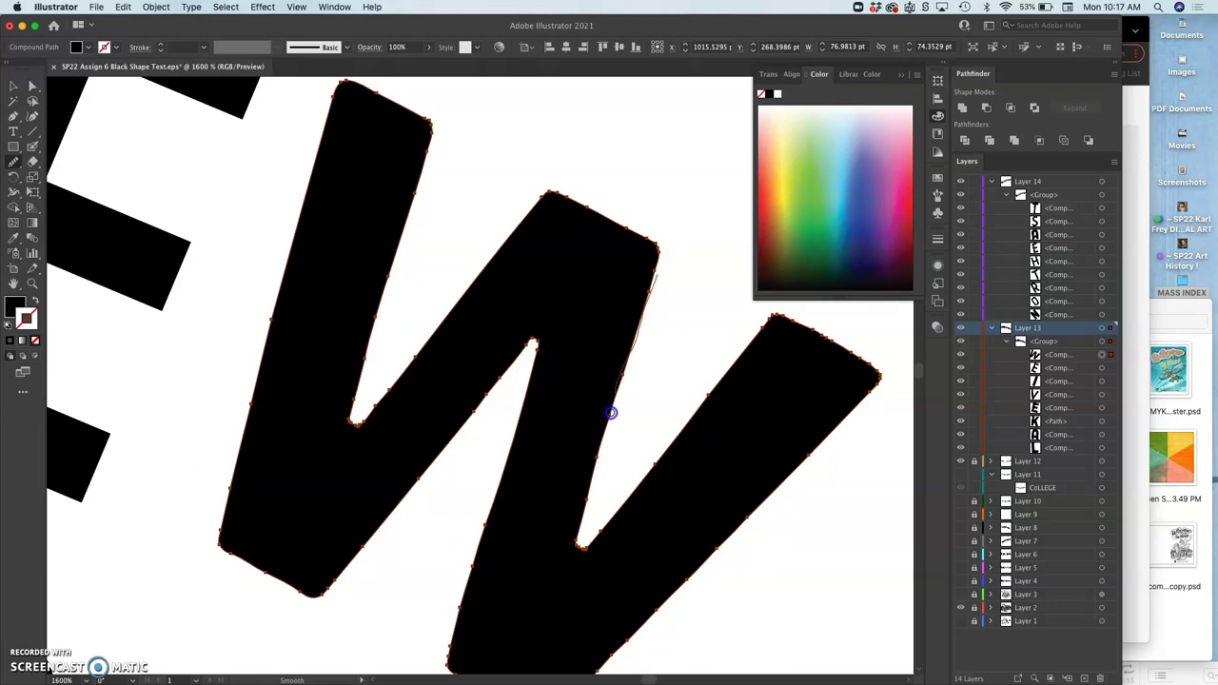
mouse_move(585, 480)
left_mouse_down()
mouse_move(626, 514)
mouse_move(592, 523)
mouse_move(602, 443)
left_mouse_up()
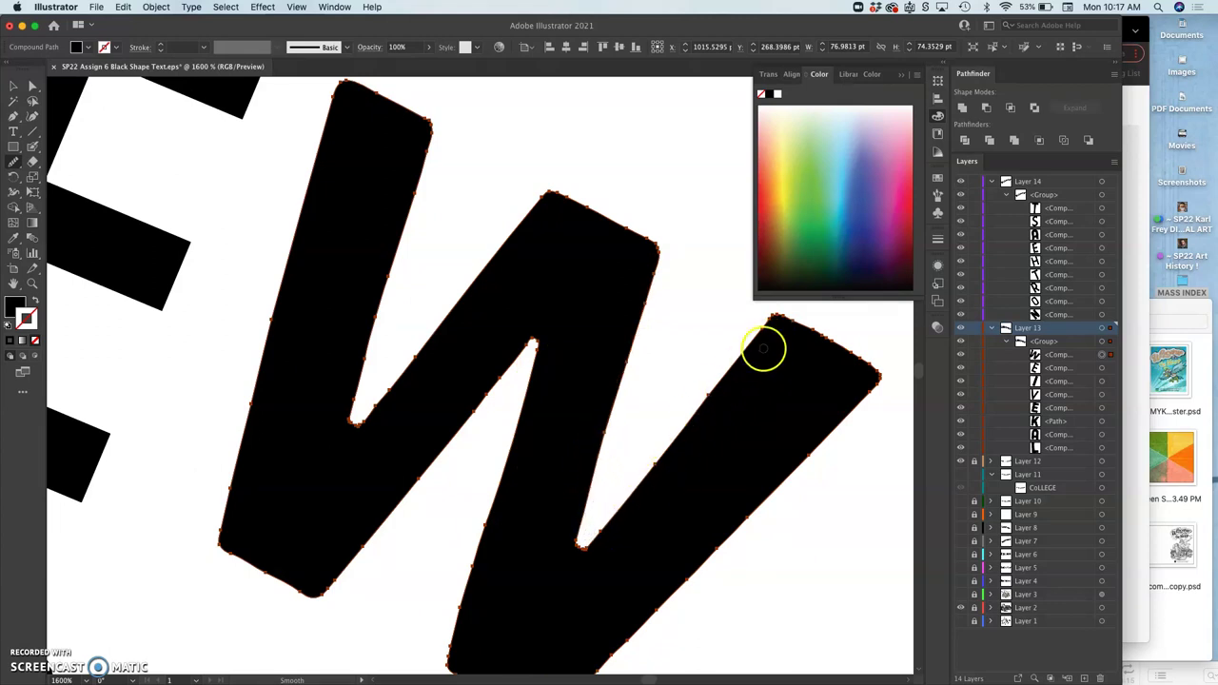
scroll(784, 352, "right", 1)
scroll(785, 352, "down", 1)
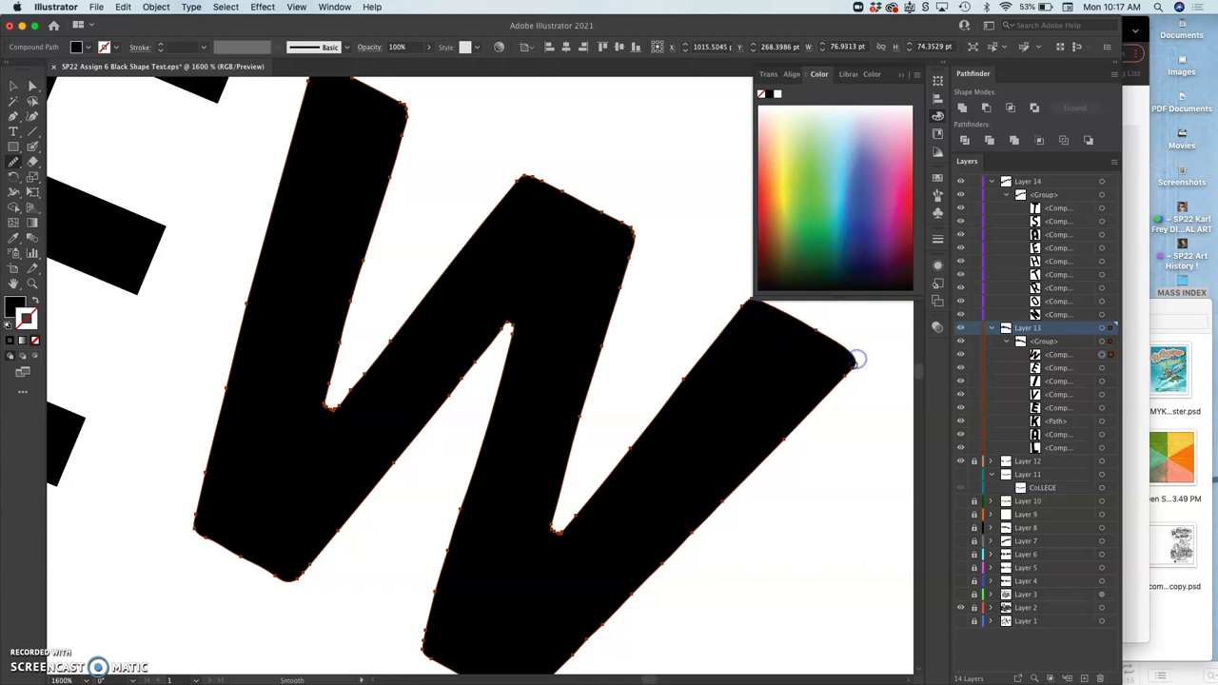
scroll(636, 413, "up", 2)
scroll(636, 413, "left", 2)
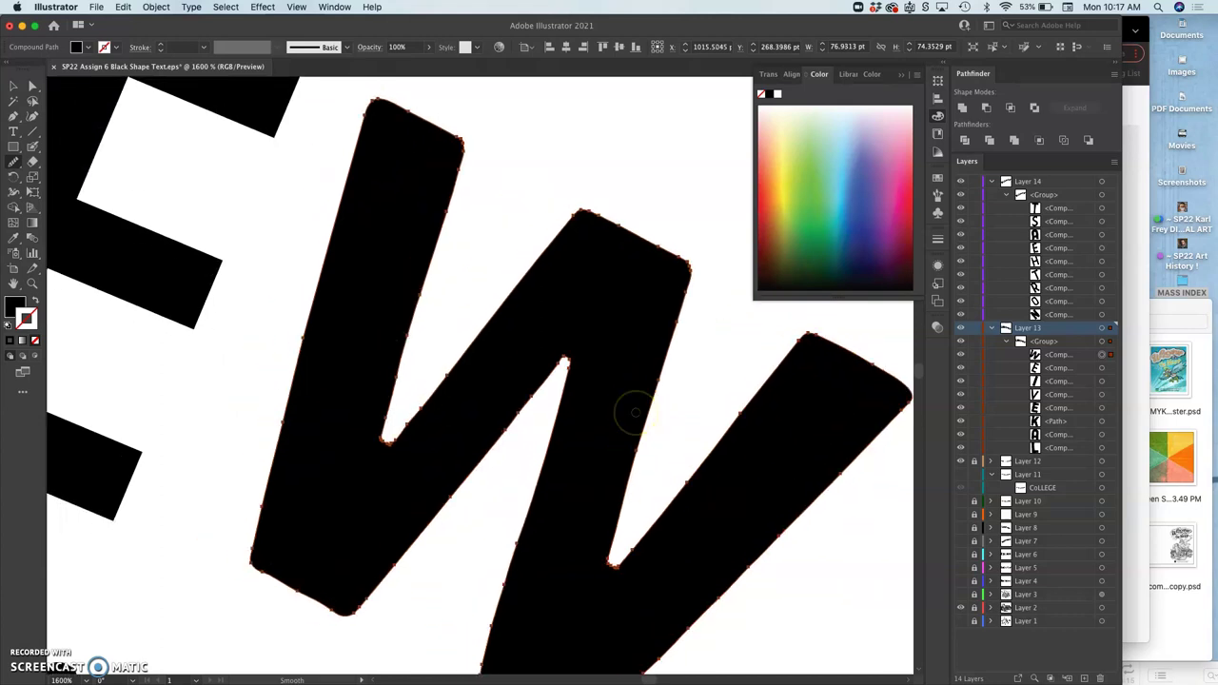
scroll(635, 411, "left", 2)
left_click(513, 280)
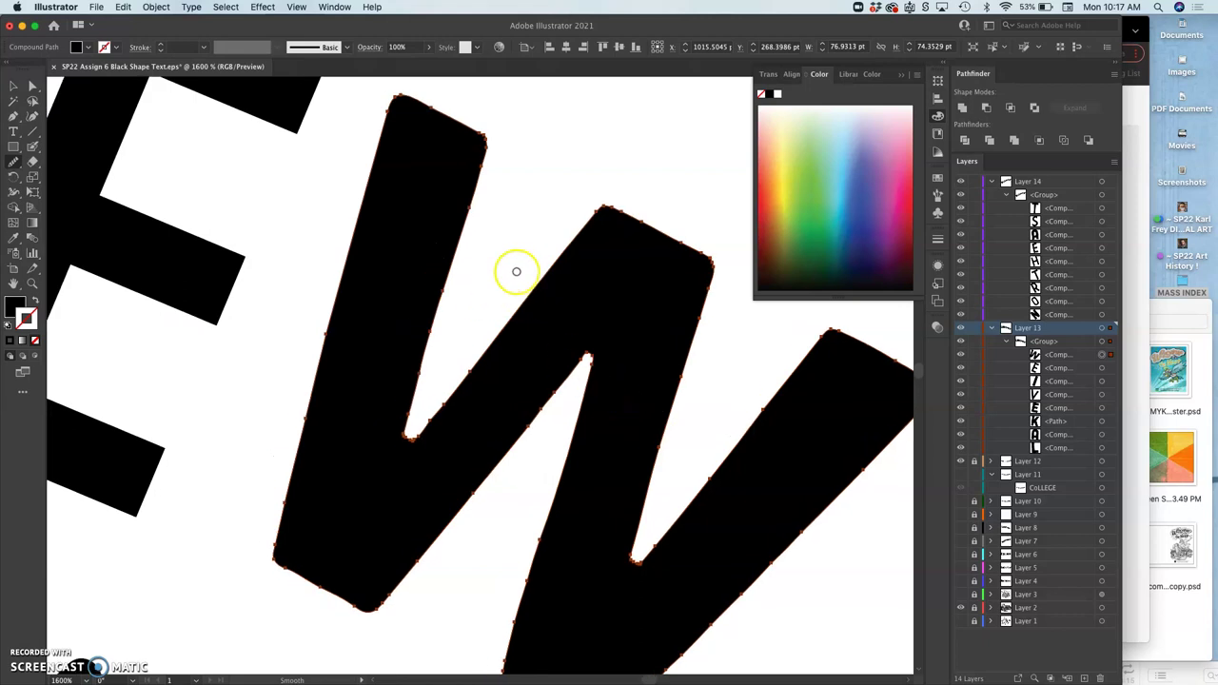
- Duplicate the W with Copy and Paste in Place, and move the copy clear above the original W
left_click(13, 85)
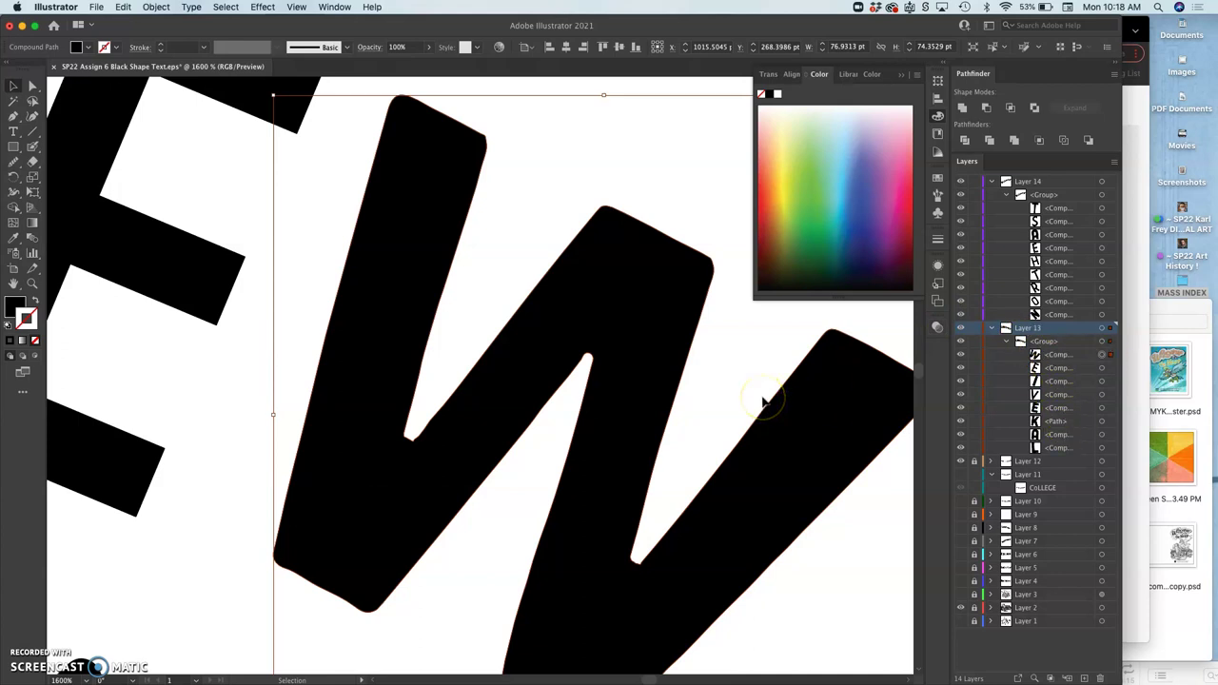
left_click(123, 8)
left_click(124, 12)
left_click(124, 7)
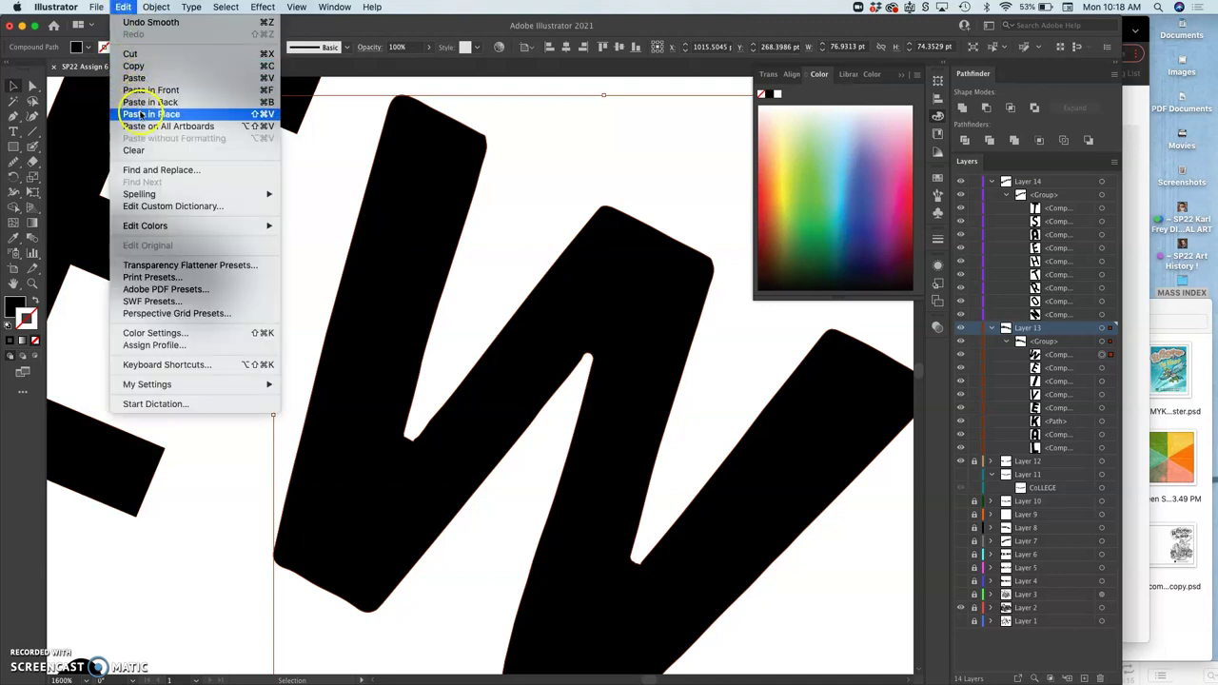
left_click(140, 114)
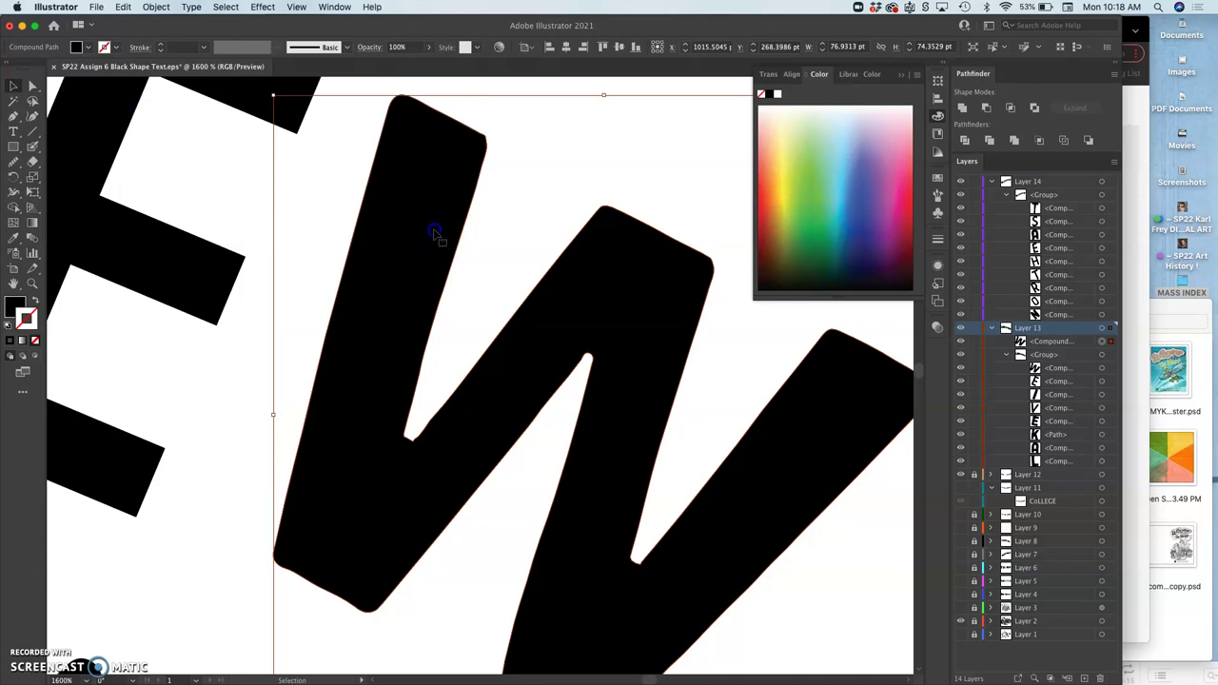
left_click_drag(433, 234, 353, 240)
key("super+minus")
key("super+minus")
key("super+minus")
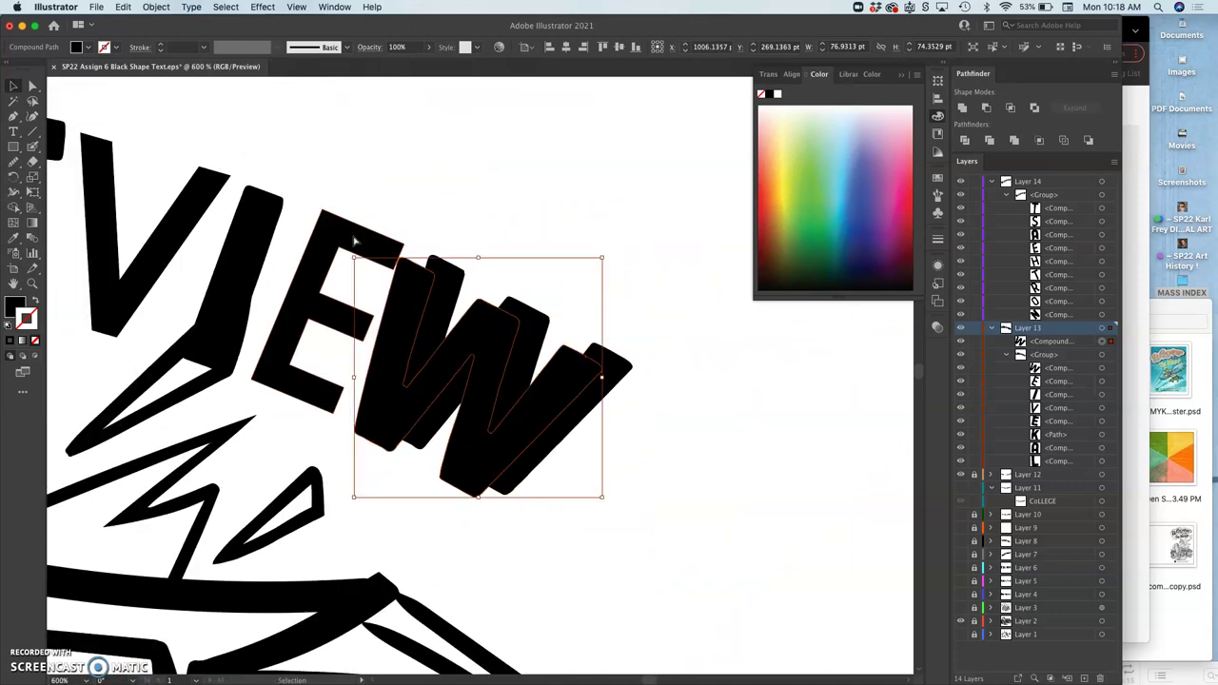
left_click_drag(476, 328, 578, 145)
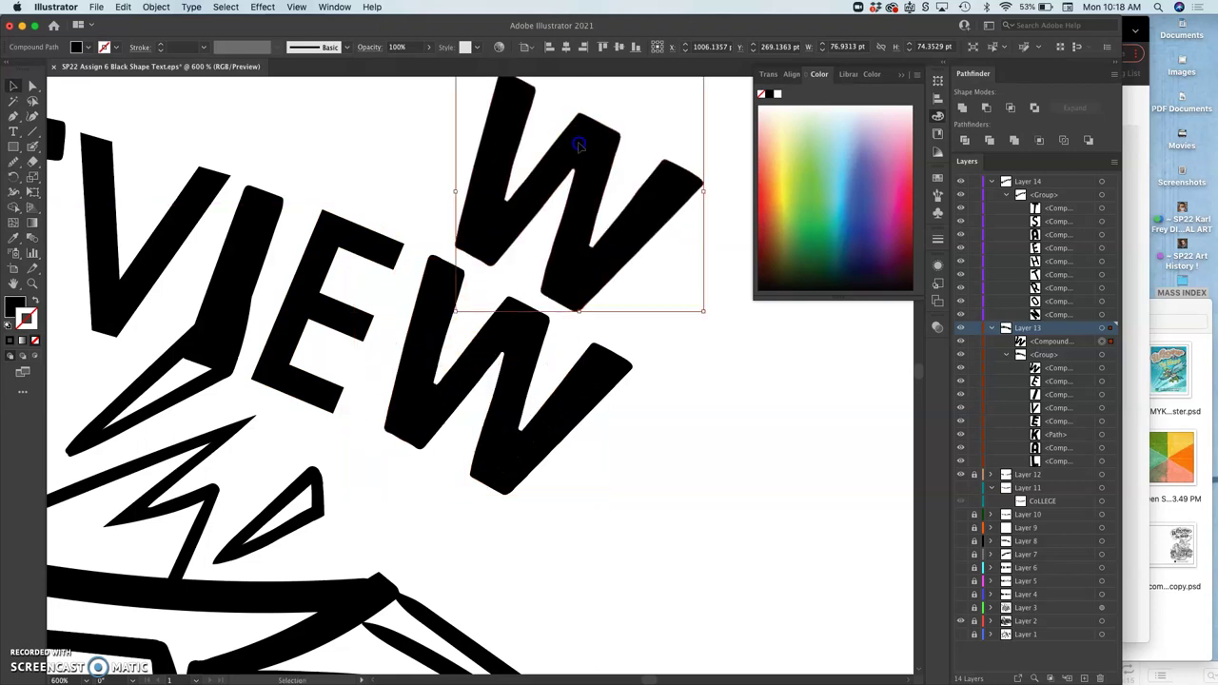
- Cut the W copy diagonally through its middle peak with the Eraser and delete the second half, leaving a V shape
left_click(31, 161)
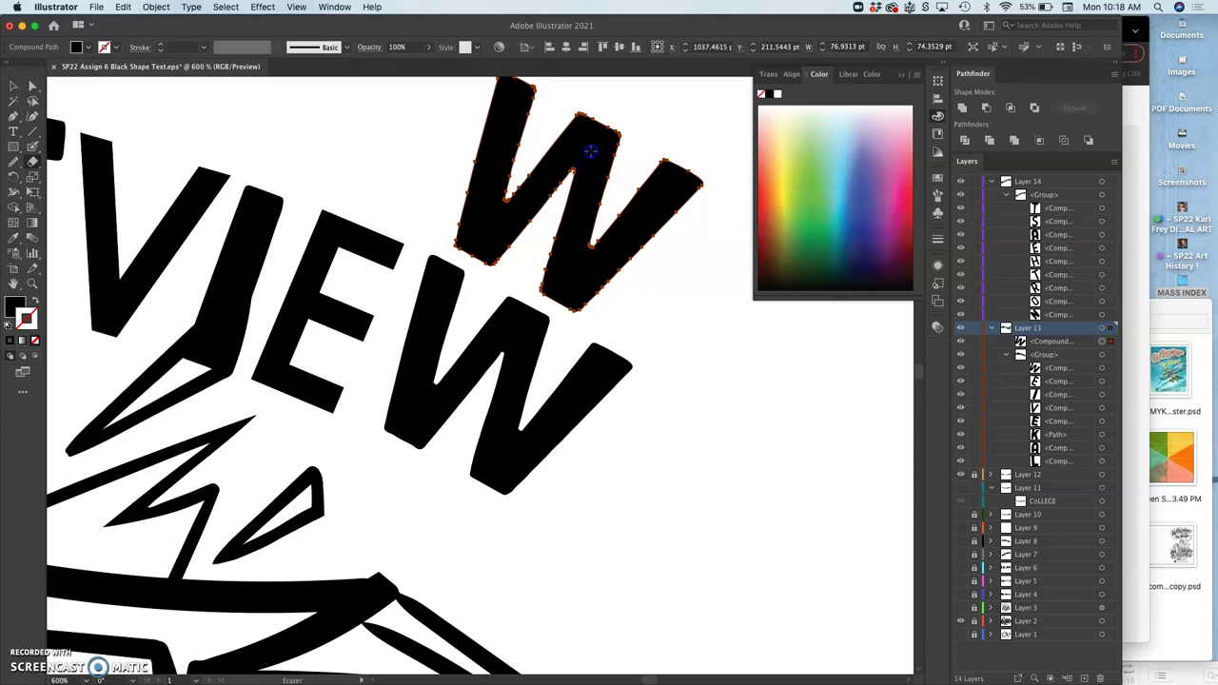
left_click_drag(626, 113, 503, 264)
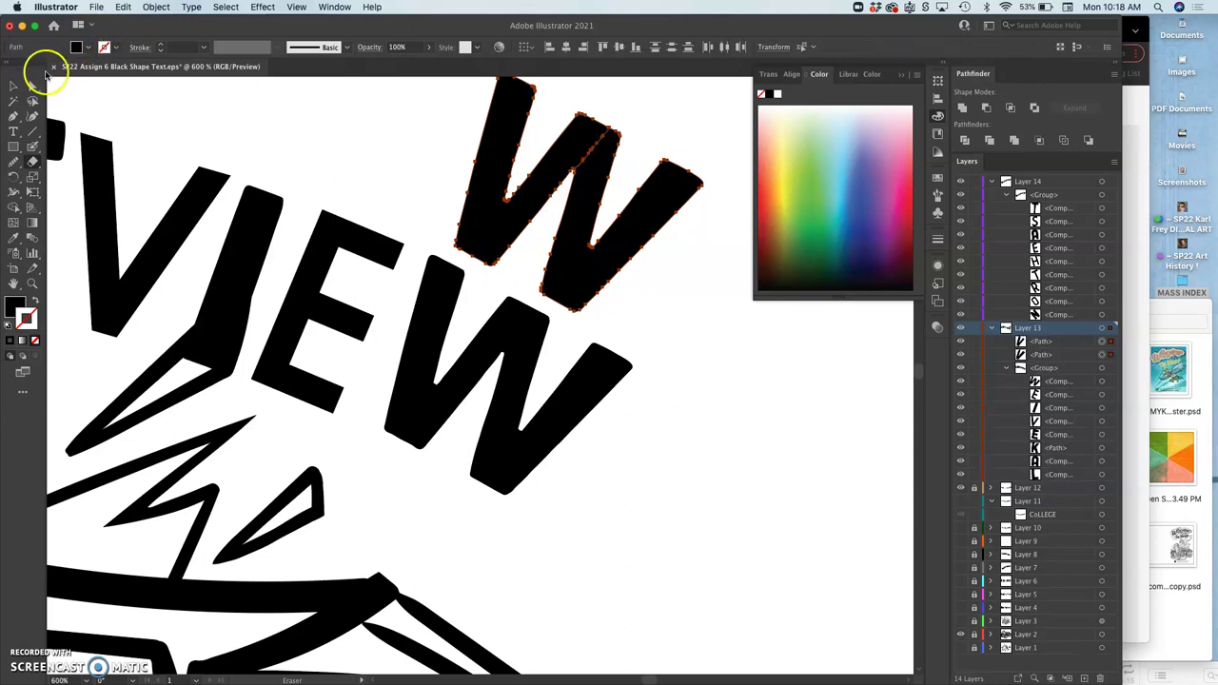
left_click(32, 87)
left_click(653, 313)
left_click(620, 239)
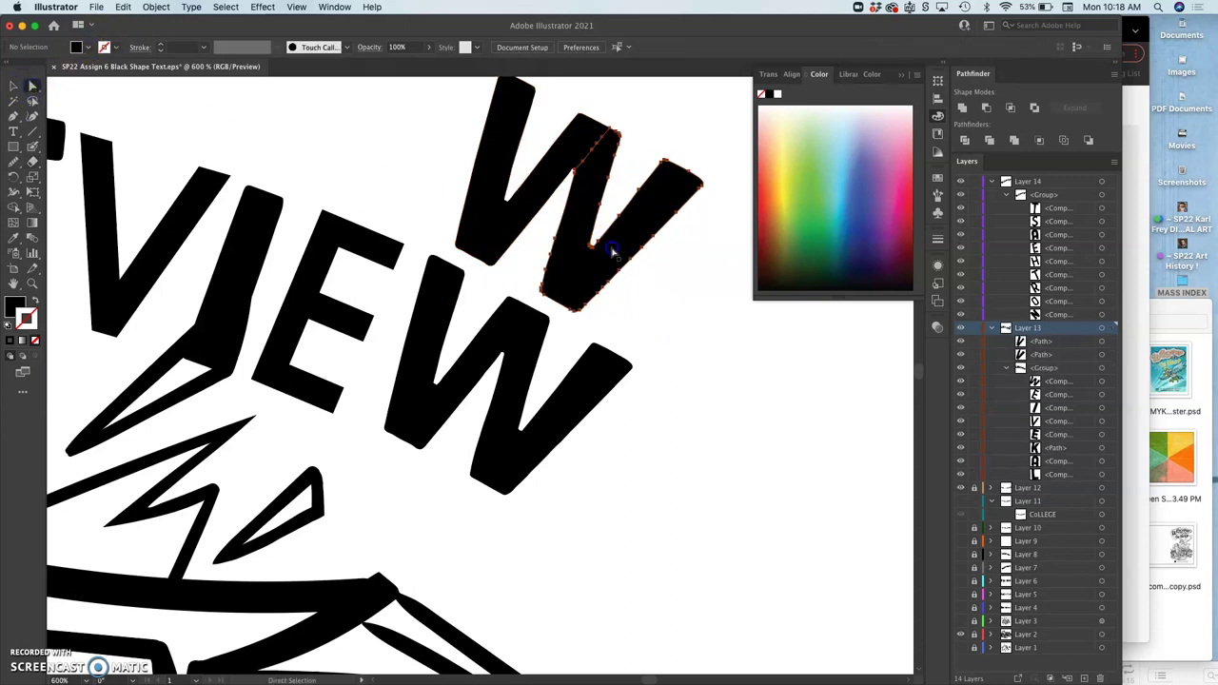
key("Delete")
- Select the remaining V shape and redraw the outer edge of its second arm straight with the Pencil tool, removing the notch
key("super+equal")
key("super+equal")
key("super+equal")
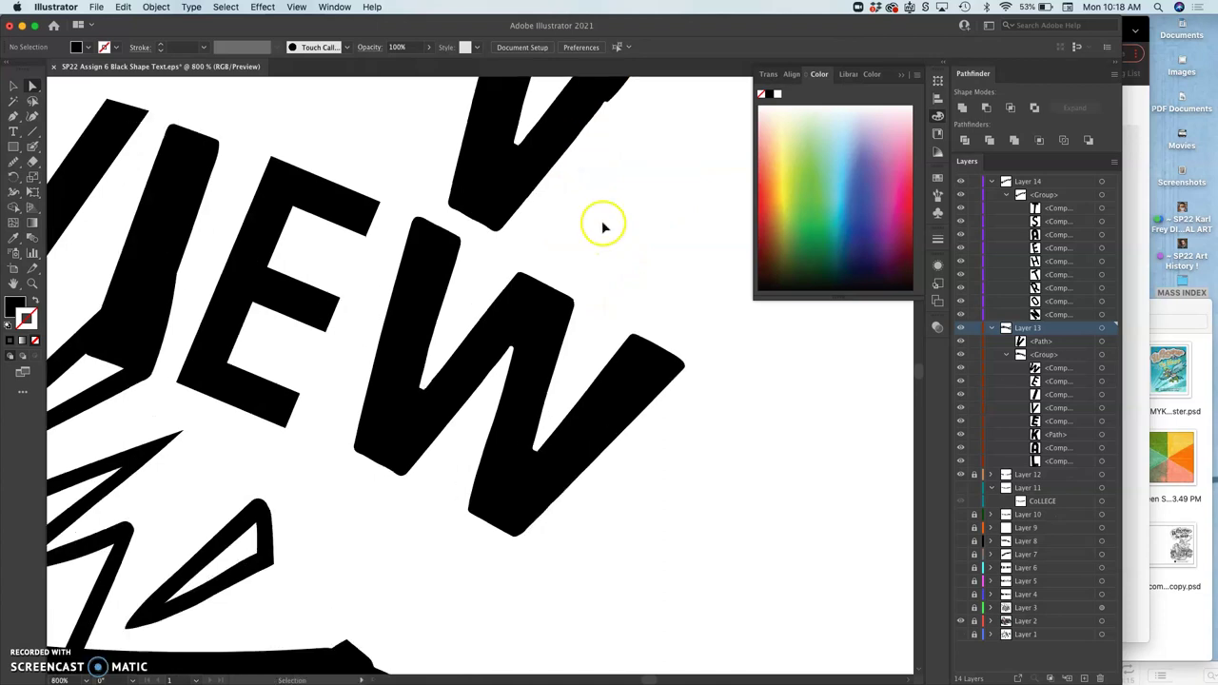
scroll(604, 227, "up", 5)
scroll(604, 228, "right", 2)
scroll(602, 226, "up", 3)
scroll(601, 227, "right", 3)
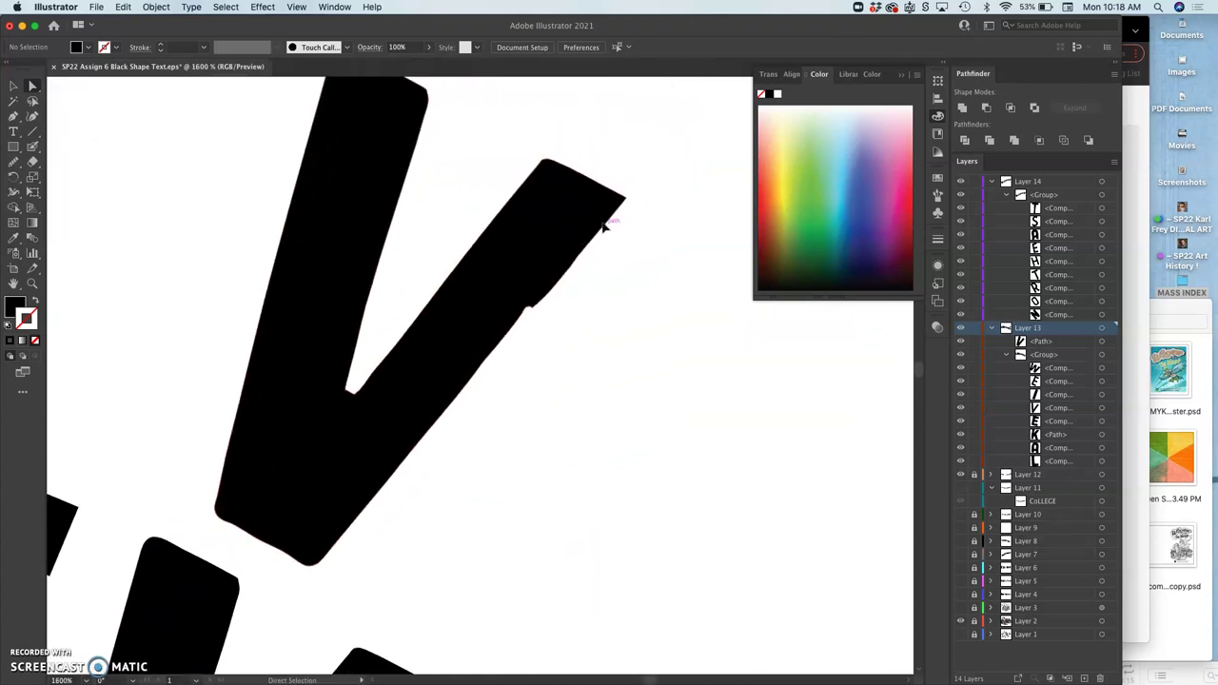
left_click(517, 250)
left_click(365, 279)
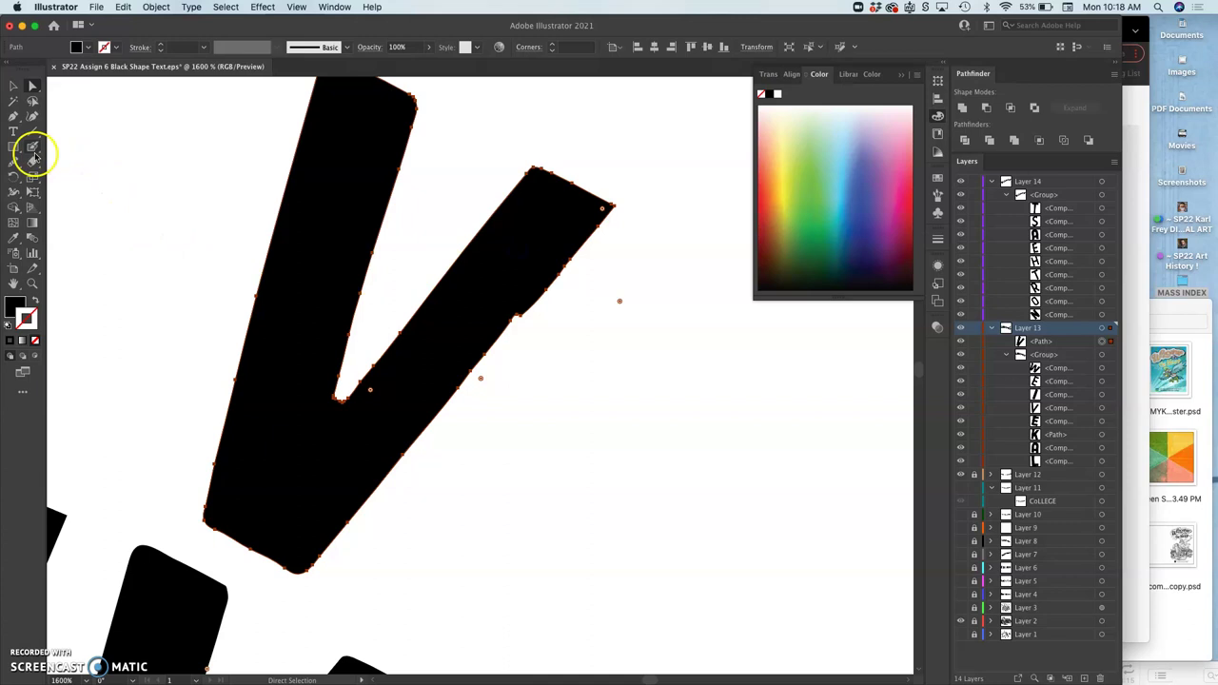
left_click_drag(19, 160, 68, 181)
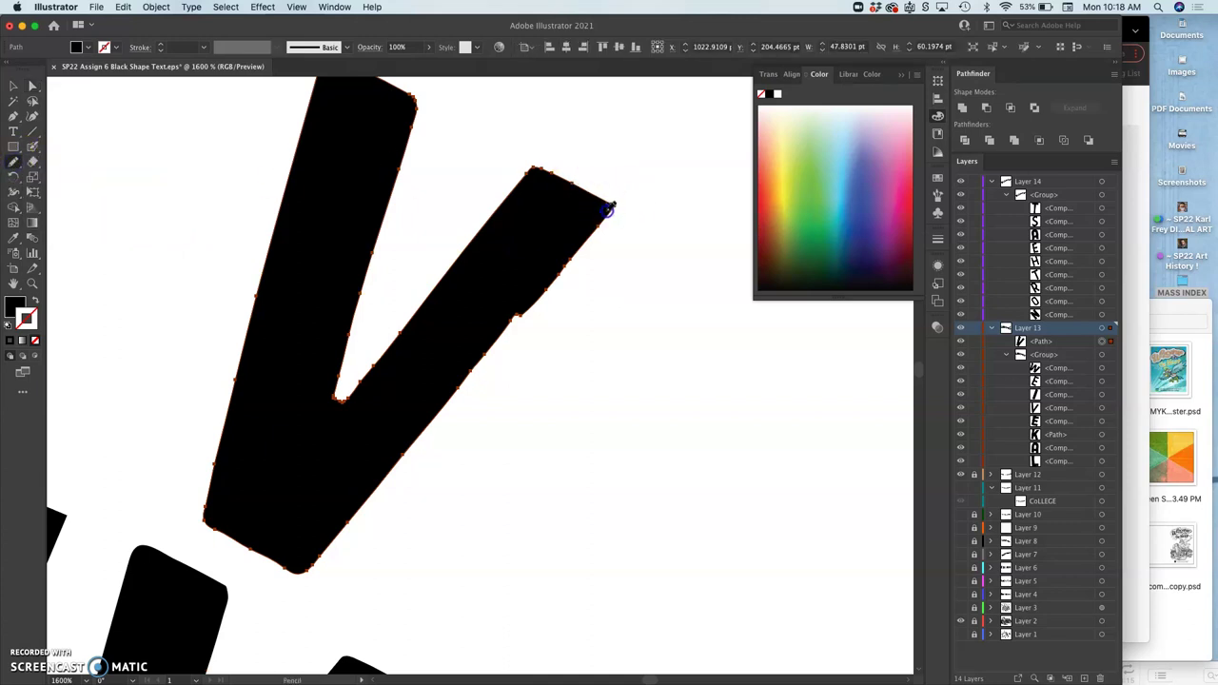
left_click_drag(511, 326, 508, 331)
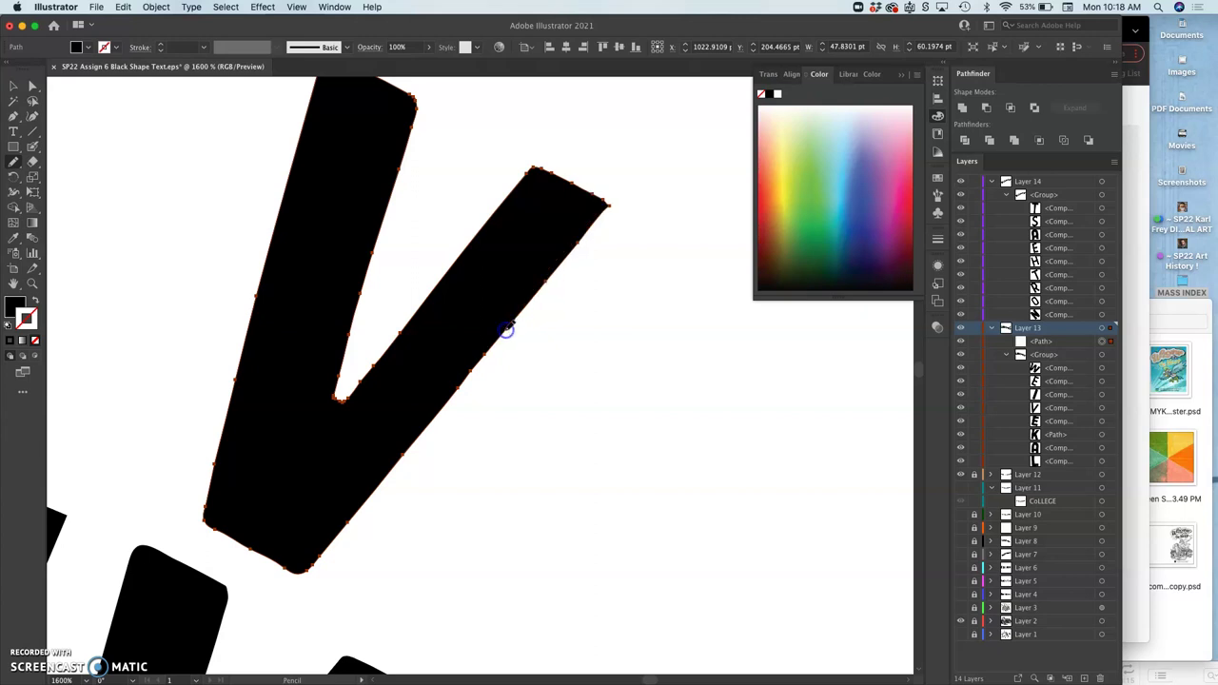
- Round the outer top corner of the new V's second arm with the Pencil tool
scroll(578, 357, "up", 1)
scroll(578, 356, "left", 1)
scroll(578, 357, "up", 1)
scroll(578, 357, "left", 1)
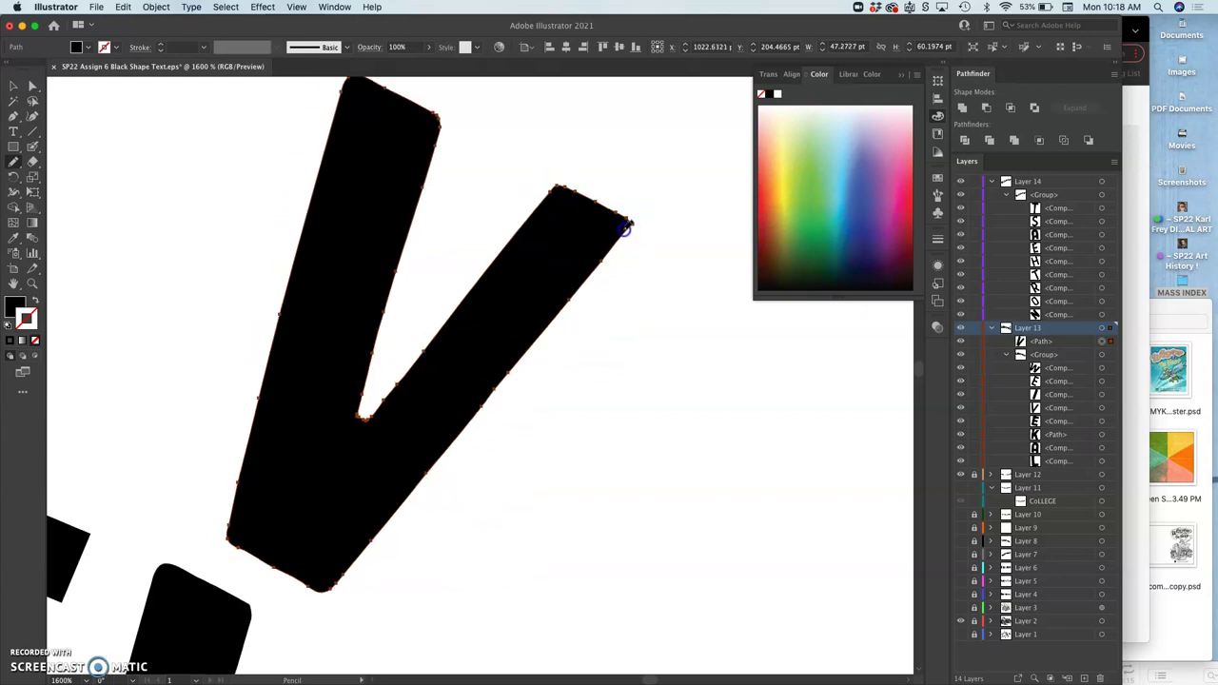
left_click_drag(616, 242, 609, 251)
scroll(602, 314, "left", 2)
scroll(602, 313, "up", 1)
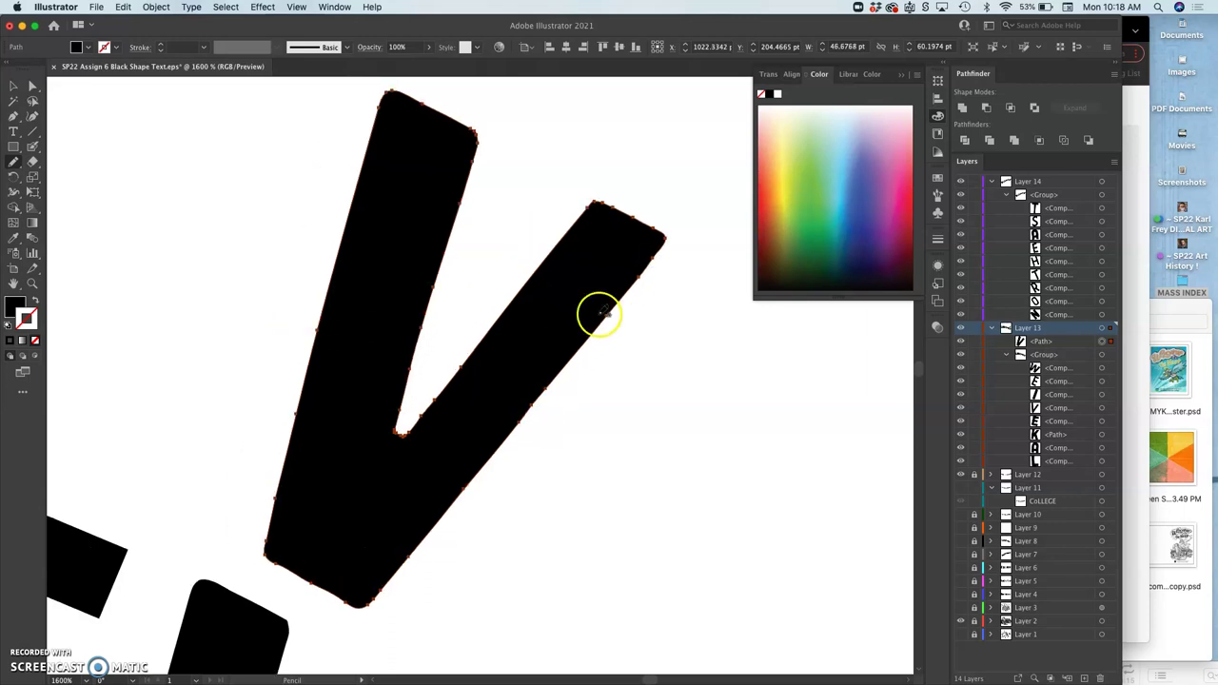
- Deselect the finished V shape and move it onto the original V in the word LAKEVIEW
left_click(32, 86)
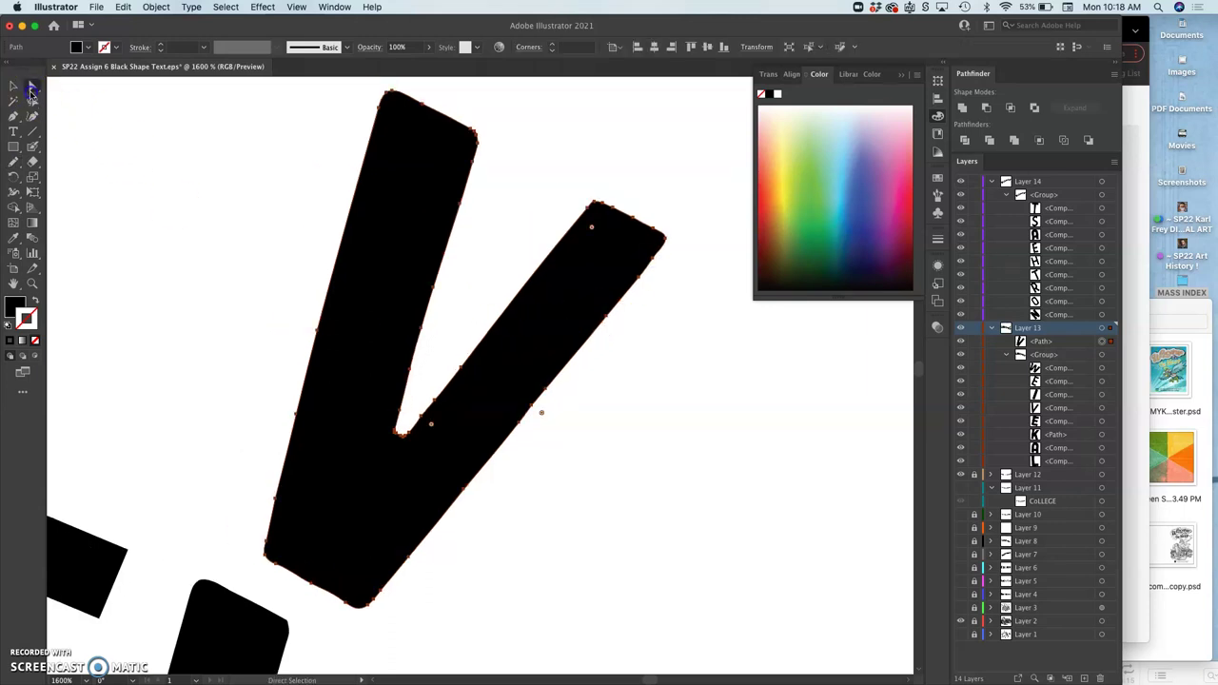
left_click(191, 230)
key("super+minus")
key("super+minus")
key("super+minus")
key("super+minus")
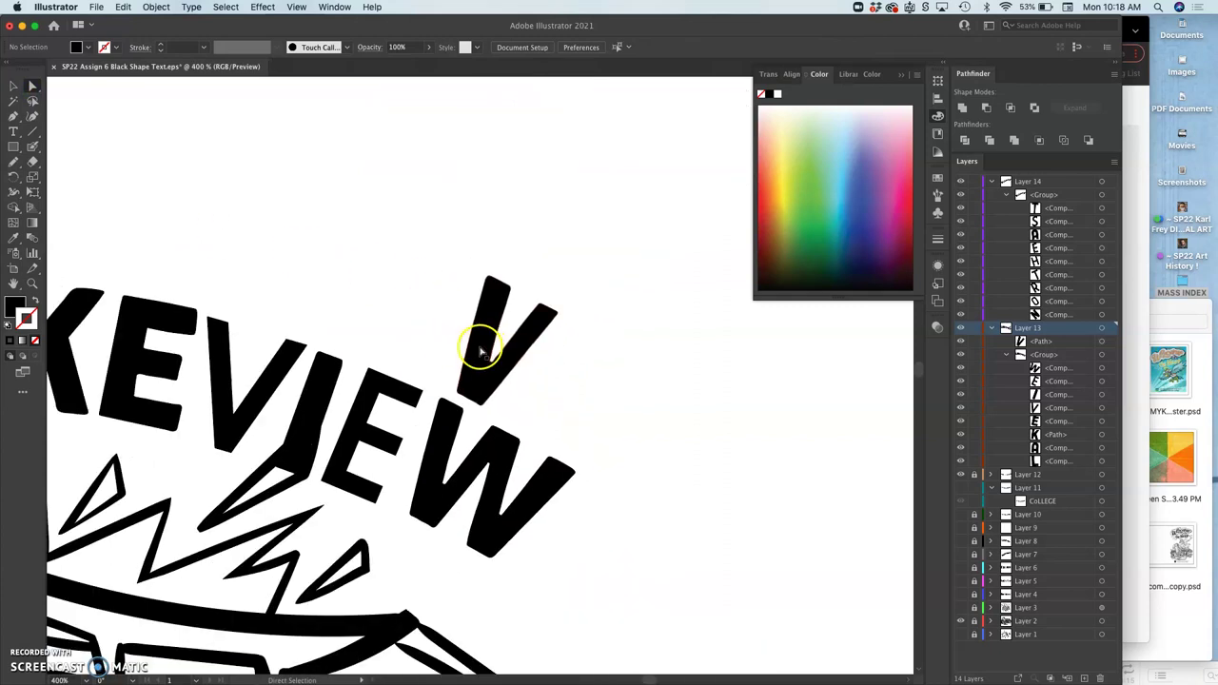
left_click_drag(479, 349, 234, 401)
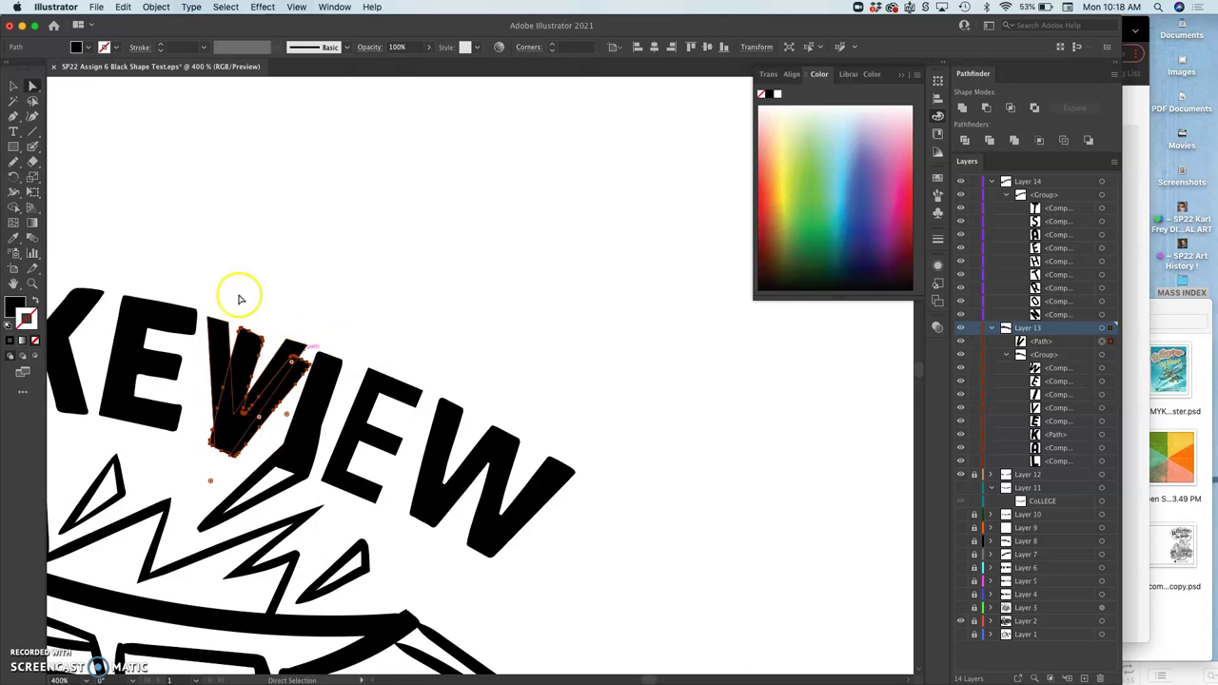
- Rotate the V copy counterclockwise and reposition it so its base and first arm overlap the original V
left_click(14, 85)
key("super+equal")
key("v")
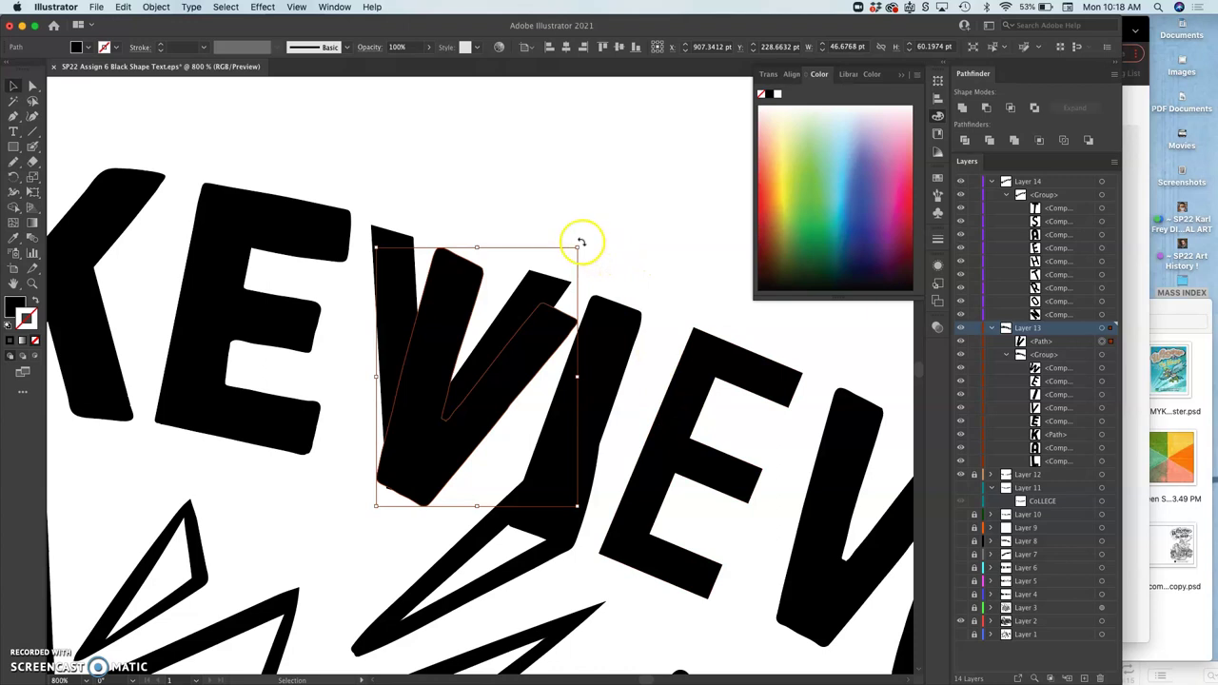
left_click_drag(582, 243, 548, 231)
left_click(539, 304)
left_click_drag(539, 305, 514, 317)
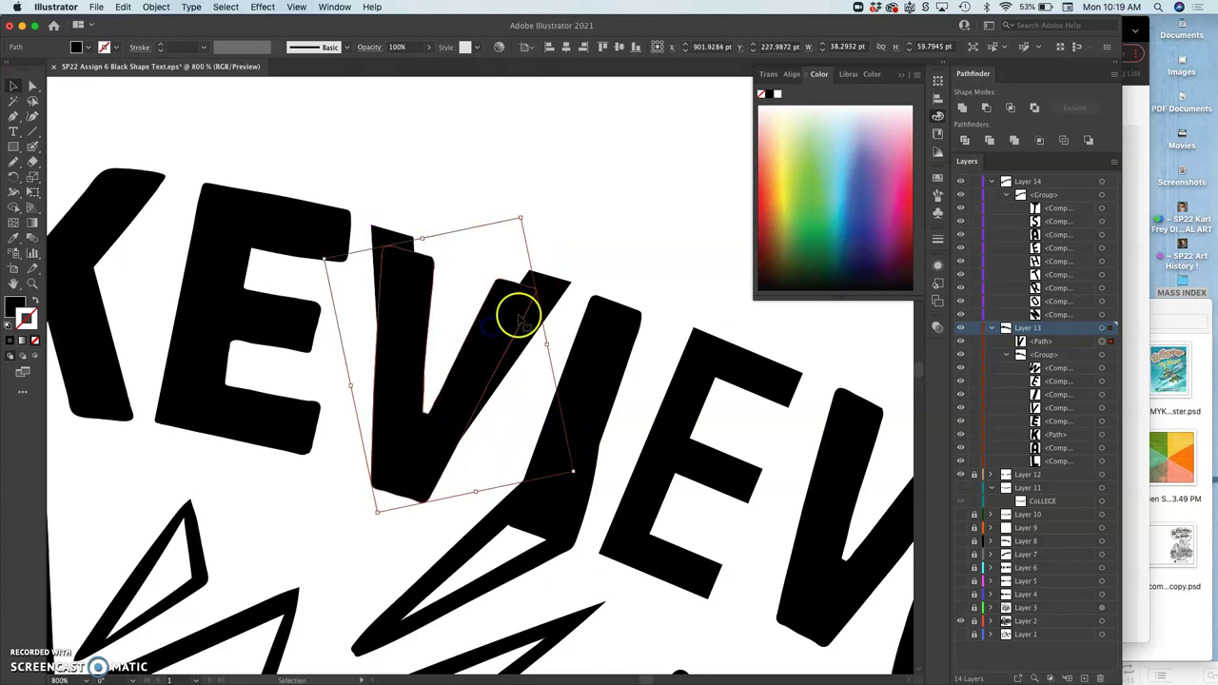
left_click(502, 238)
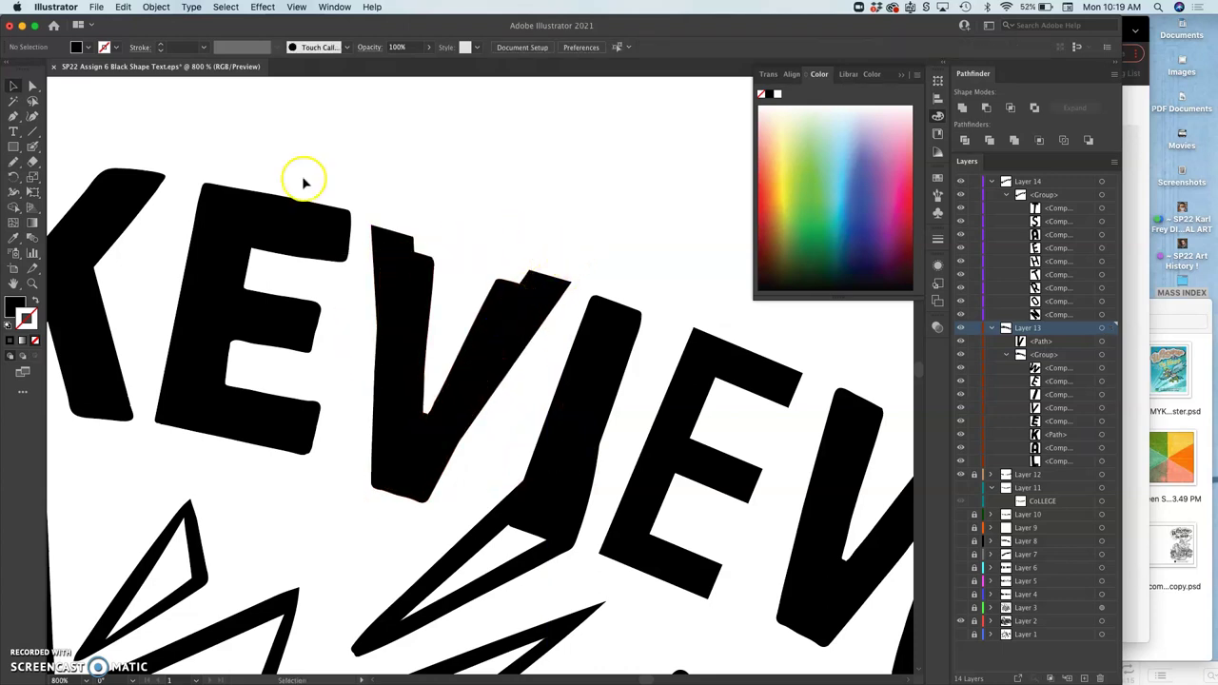
- Try to select only the upper anchor points of the V copy's first arm with the Lasso tool
left_click(32, 100)
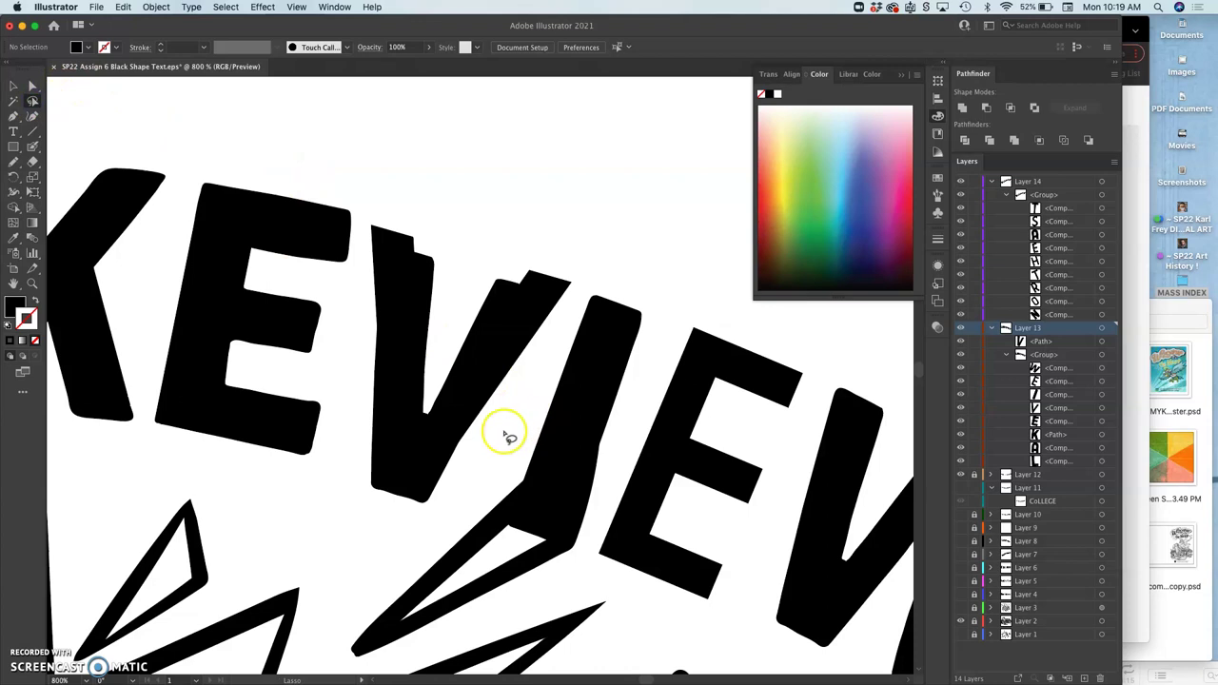
left_click_drag(493, 434, 493, 434)
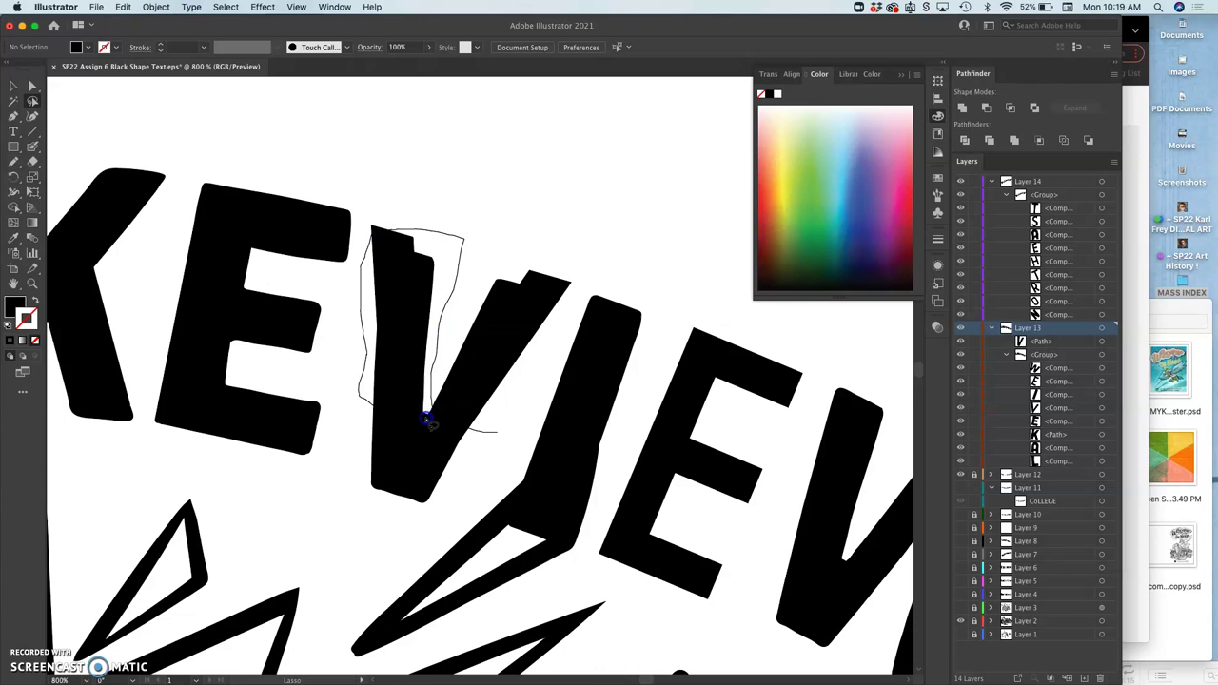
left_click_drag(428, 419, 430, 423)
left_click(497, 451)
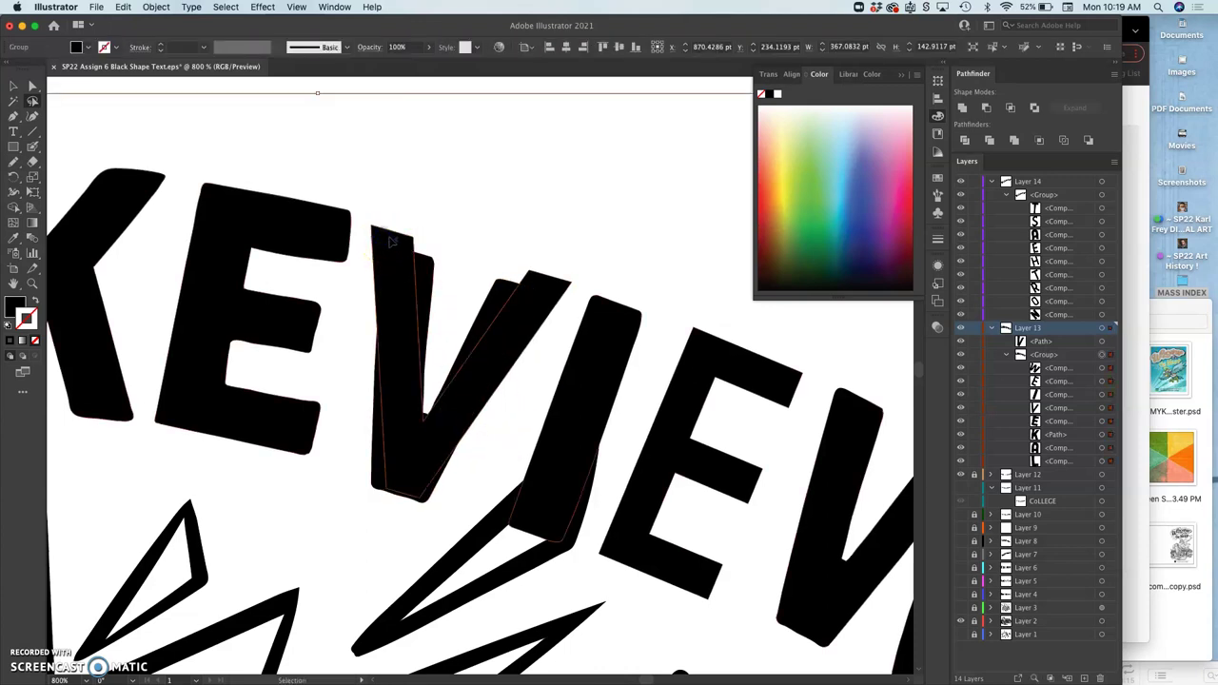
left_click(428, 266)
key("q")
left_click(454, 254)
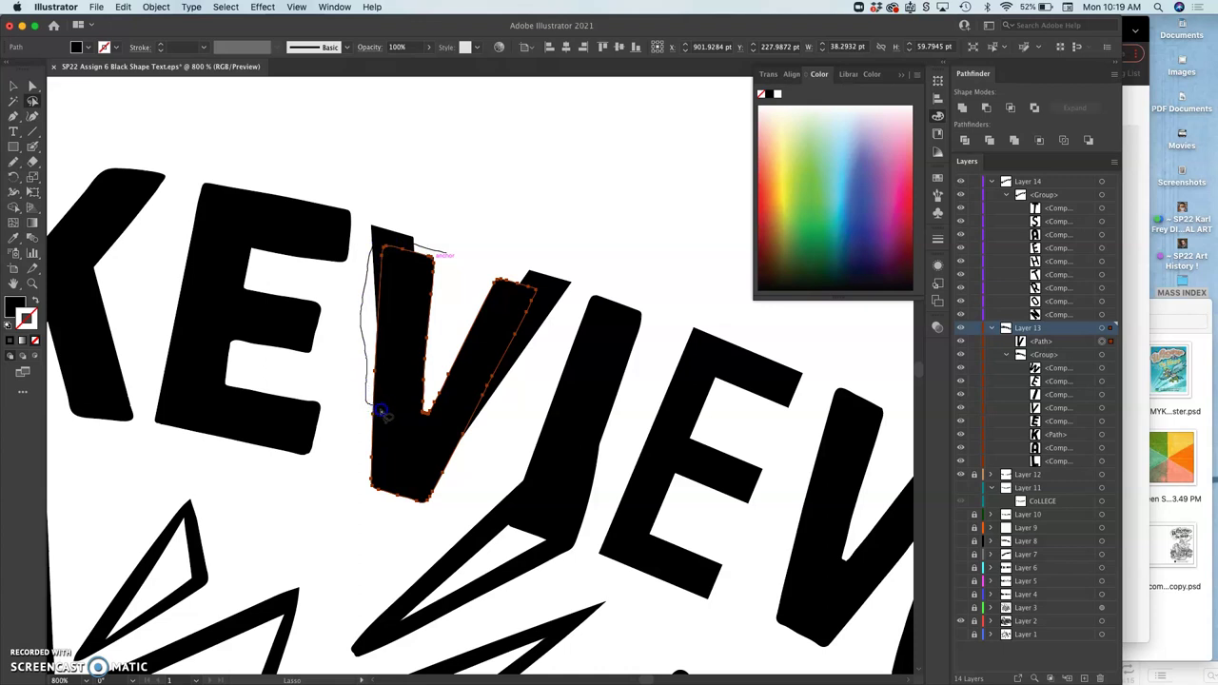
left_click_drag(425, 407, 455, 256)
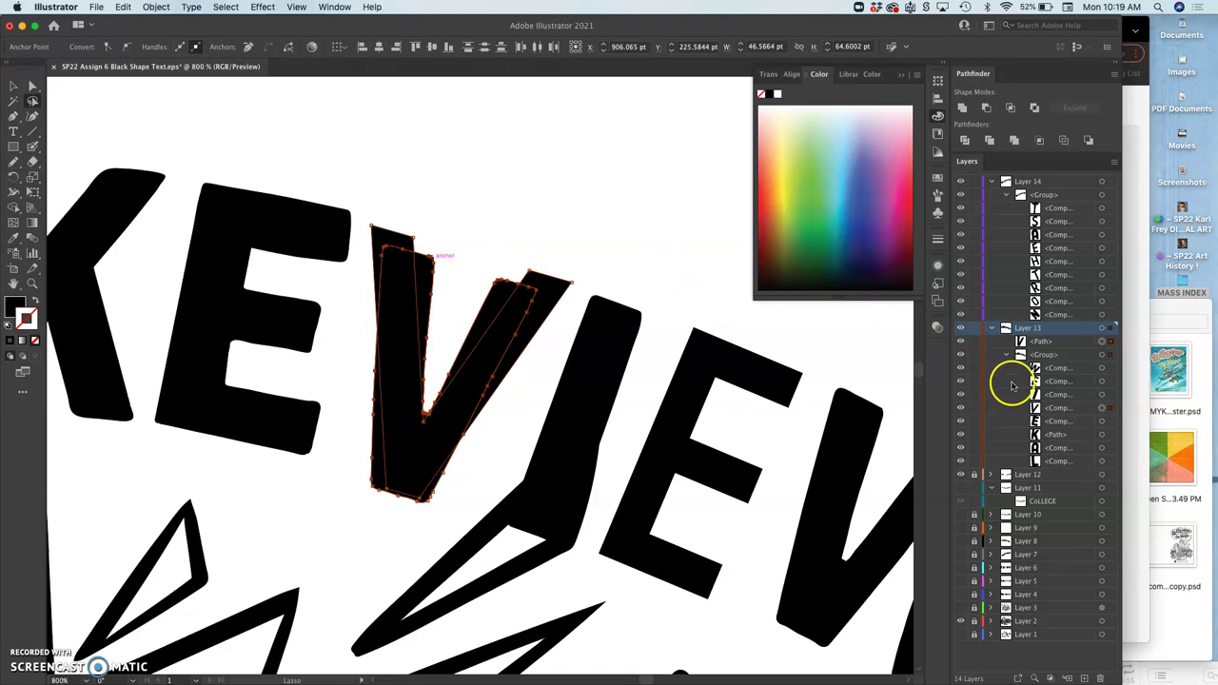
- Lock the original V in Layer 13 and lasso the first arm of the V copy
left_click(974, 408)
left_click(954, 407)
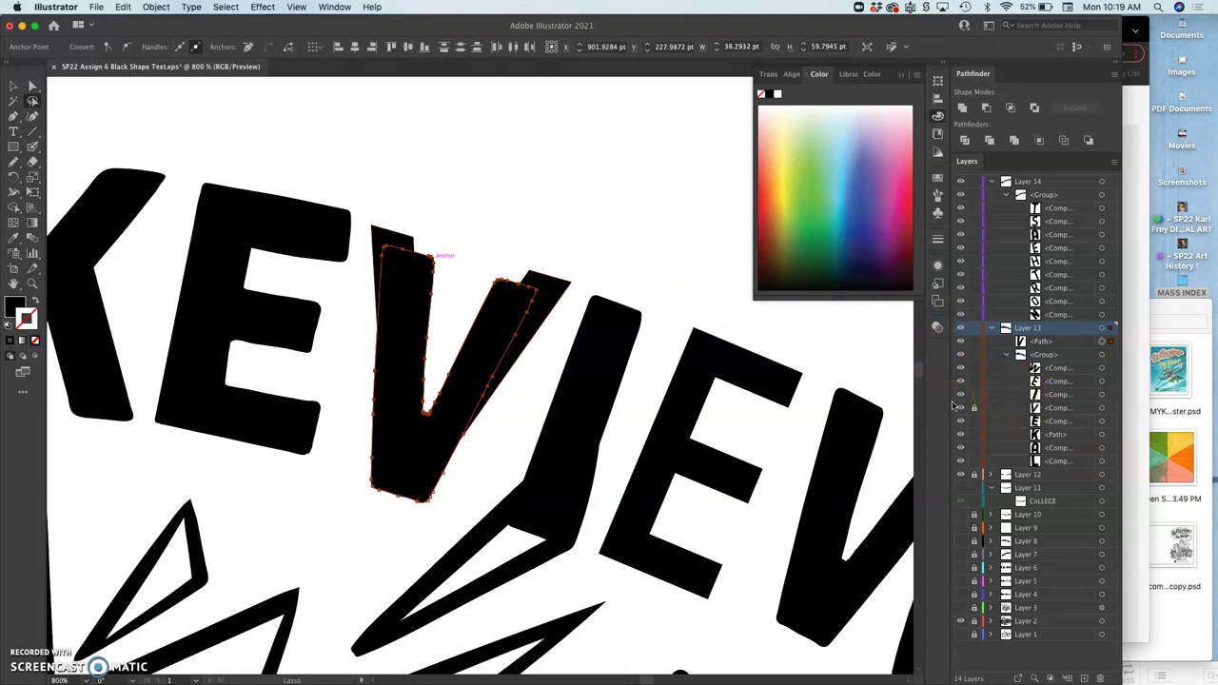
left_click(643, 249)
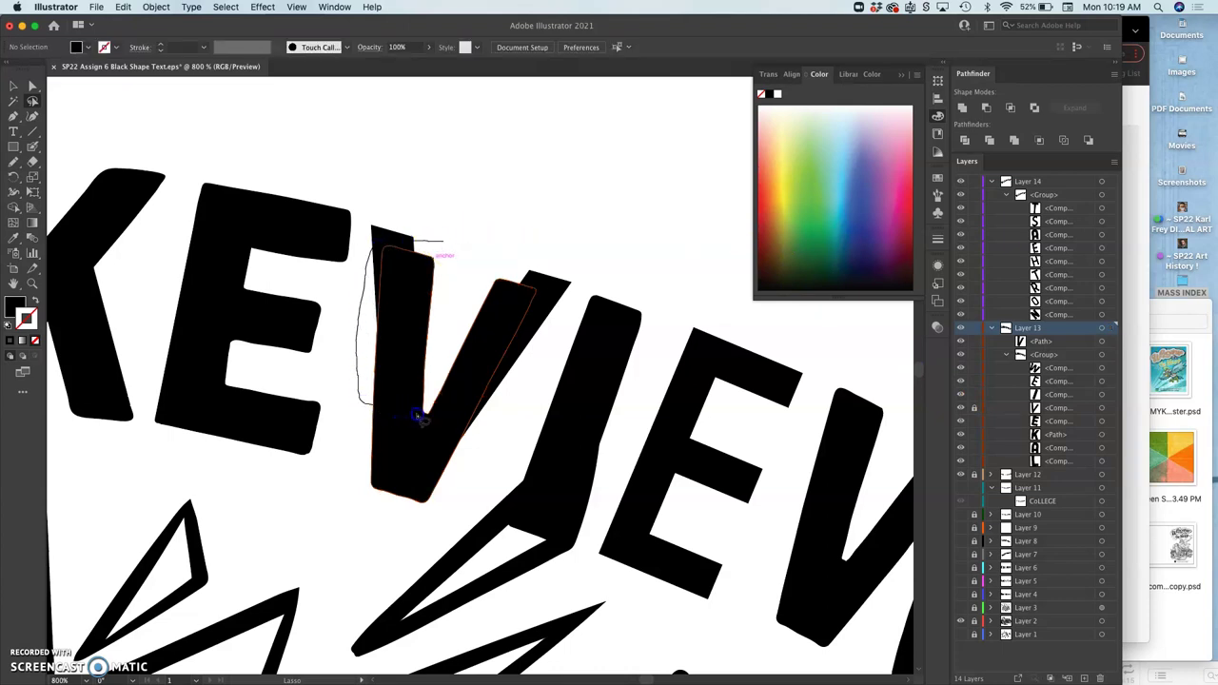
left_click_drag(449, 271, 449, 245)
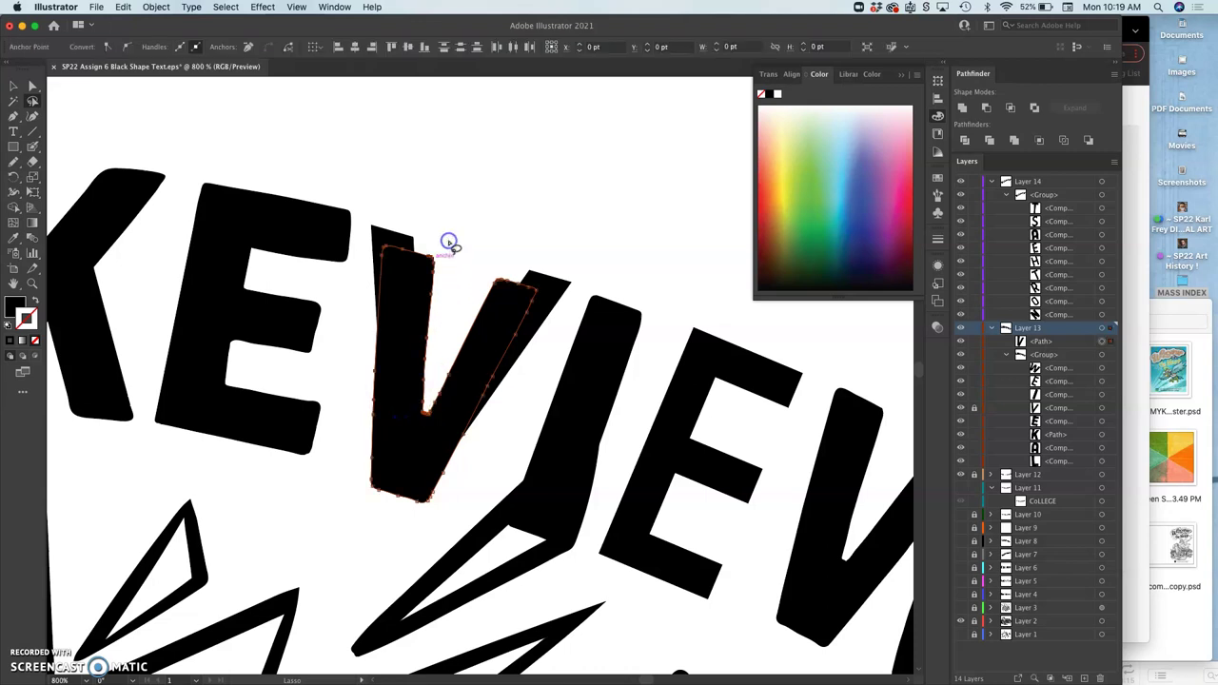
- Try moving the outer top corner of the V copy's first arm with Direct Selection, and undo the move
left_click(34, 86)
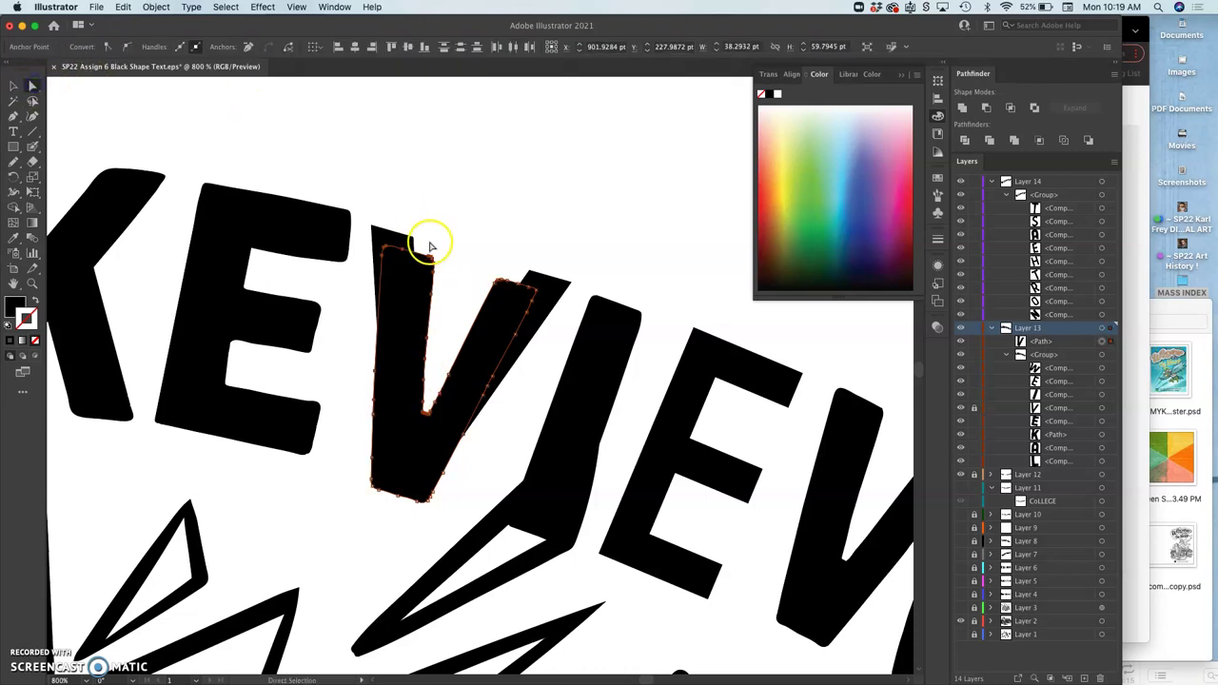
left_click_drag(384, 246, 377, 222)
key("super+z")
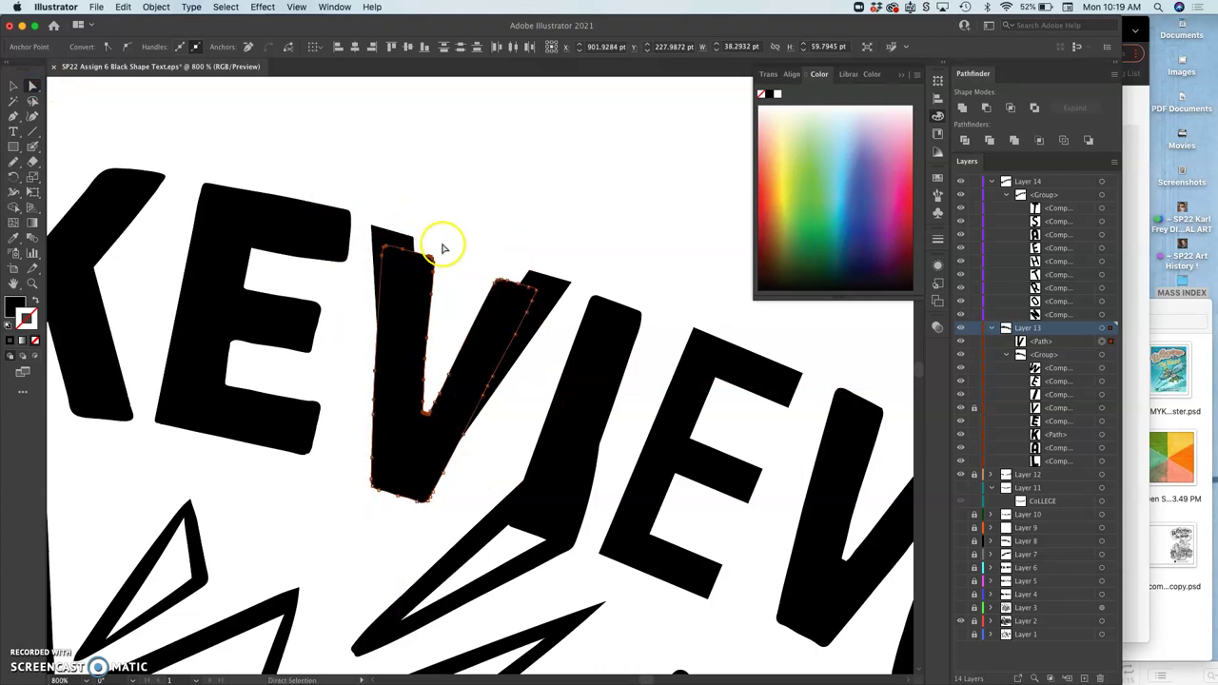
left_click(442, 245)
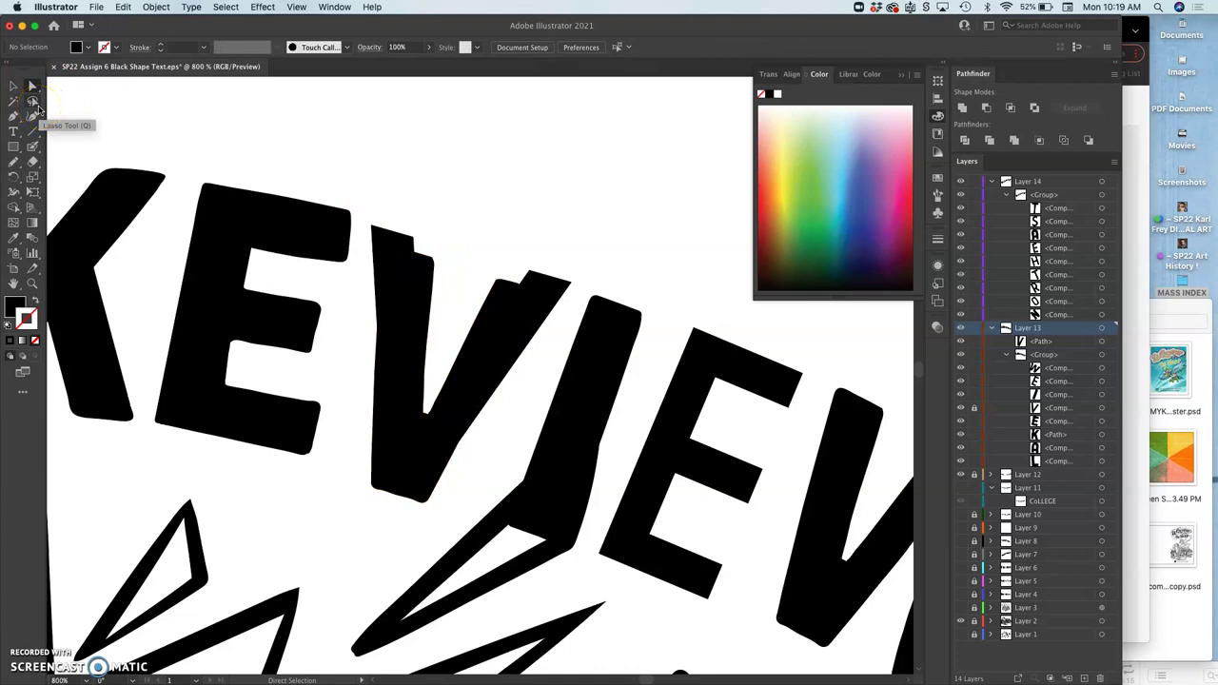
- Target the V copy and cut it into two separate arms with the Eraser, from the inner notch through the base
left_click(33, 162)
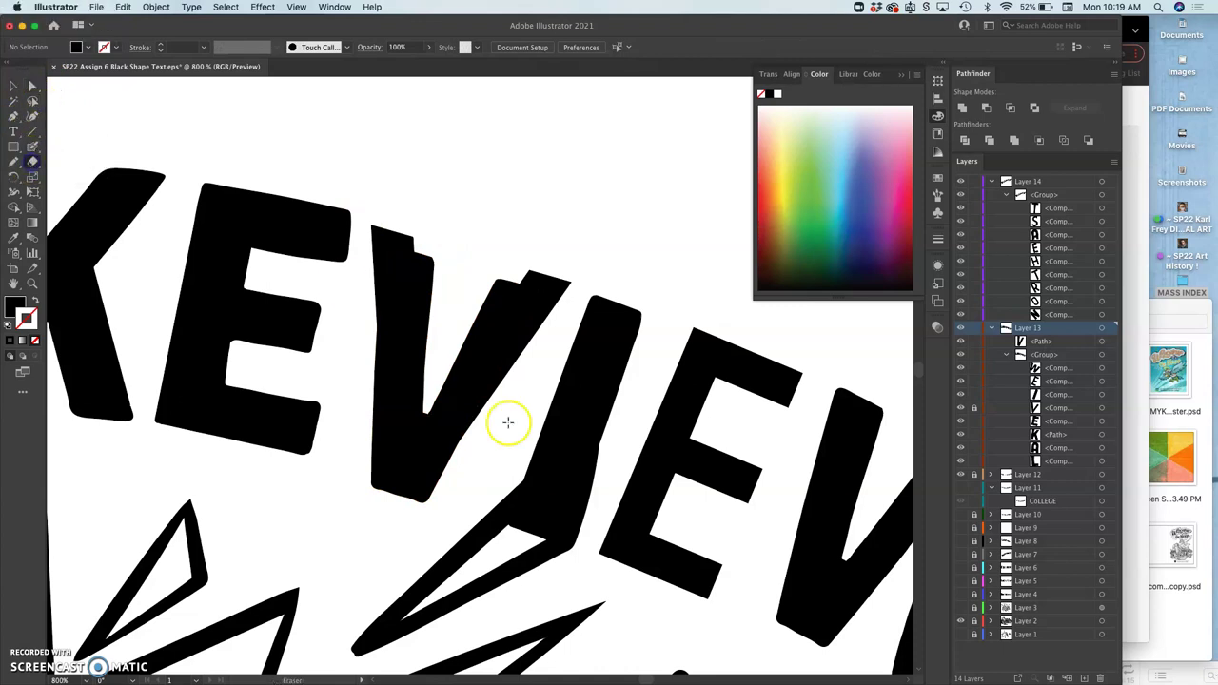
left_click_drag(402, 494, 396, 517)
left_click(396, 517)
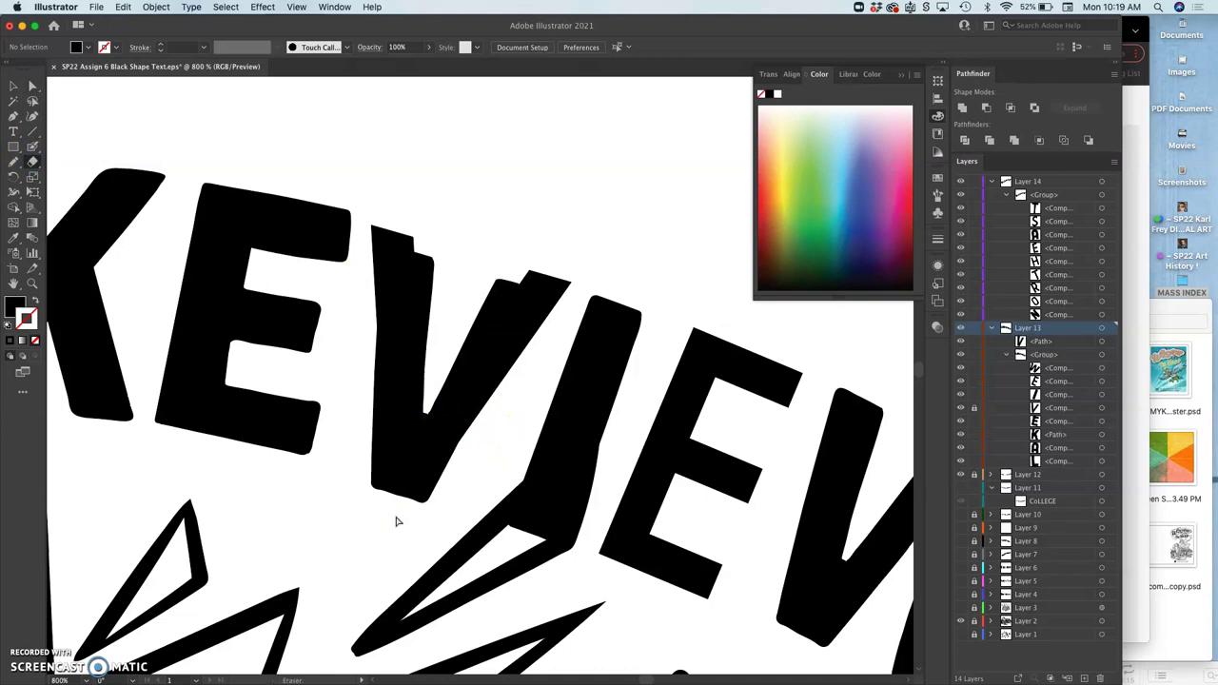
left_click(1103, 342)
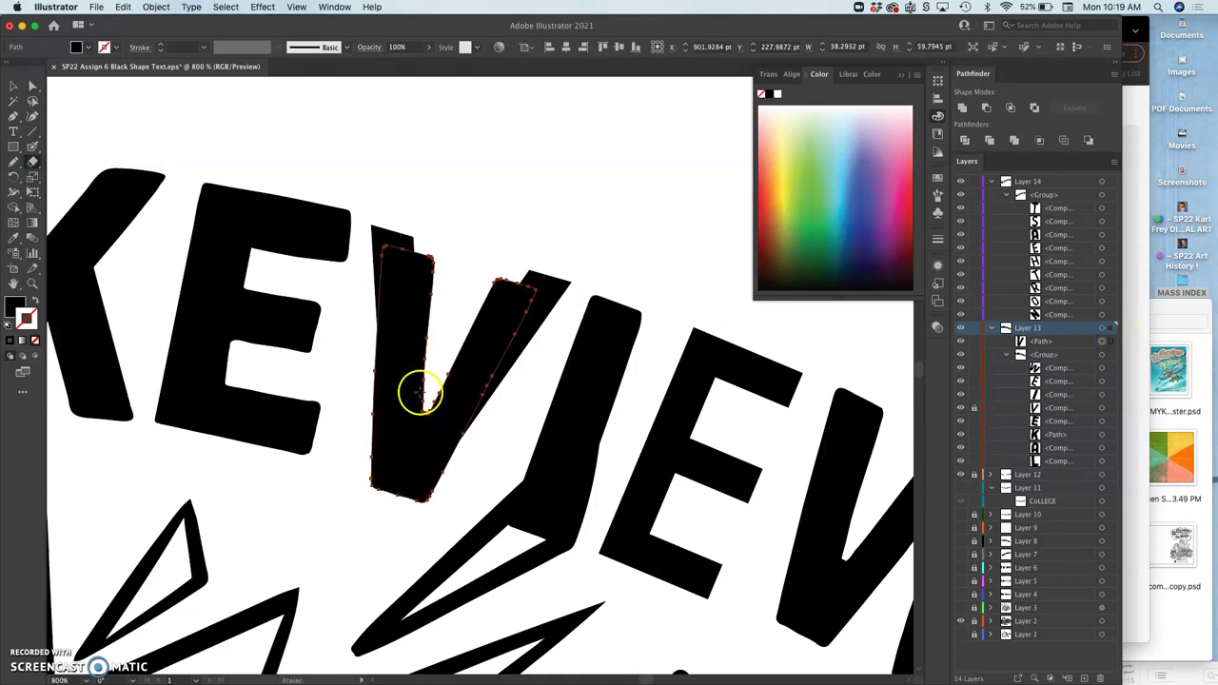
left_click_drag(396, 509, 391, 523)
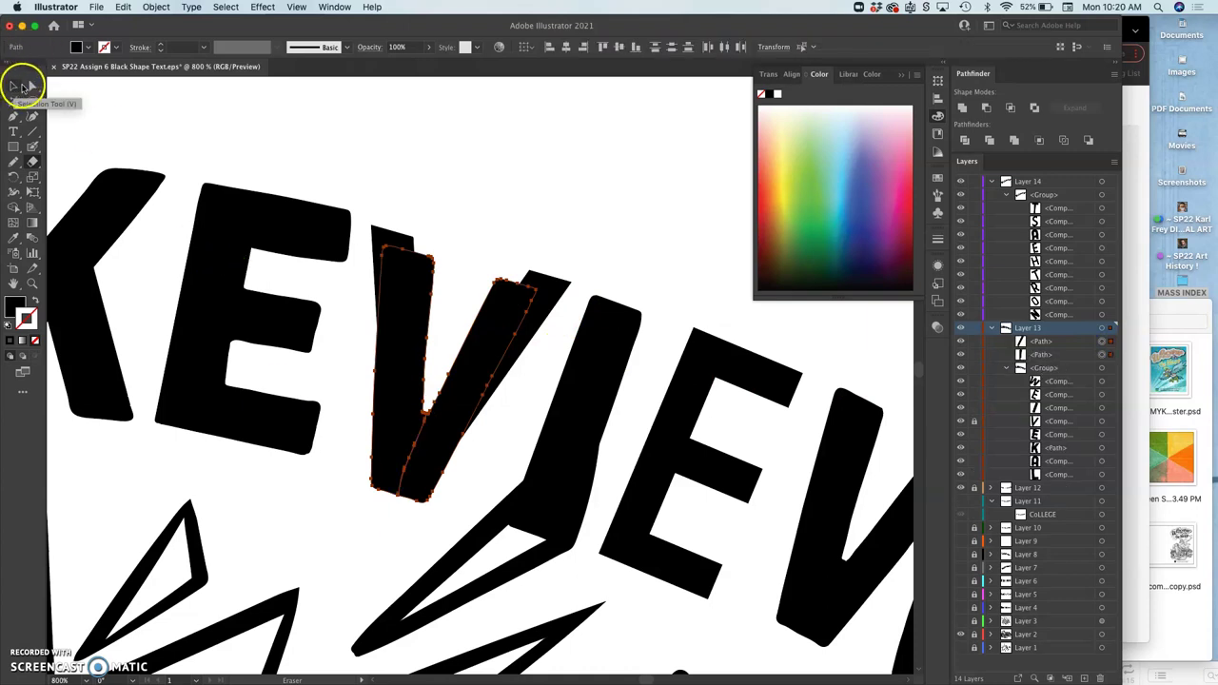
- Select the V copy's first arm, then rotate and stretch it to cover the original V's first arm
left_click(33, 87)
left_click(359, 124)
left_click(406, 298)
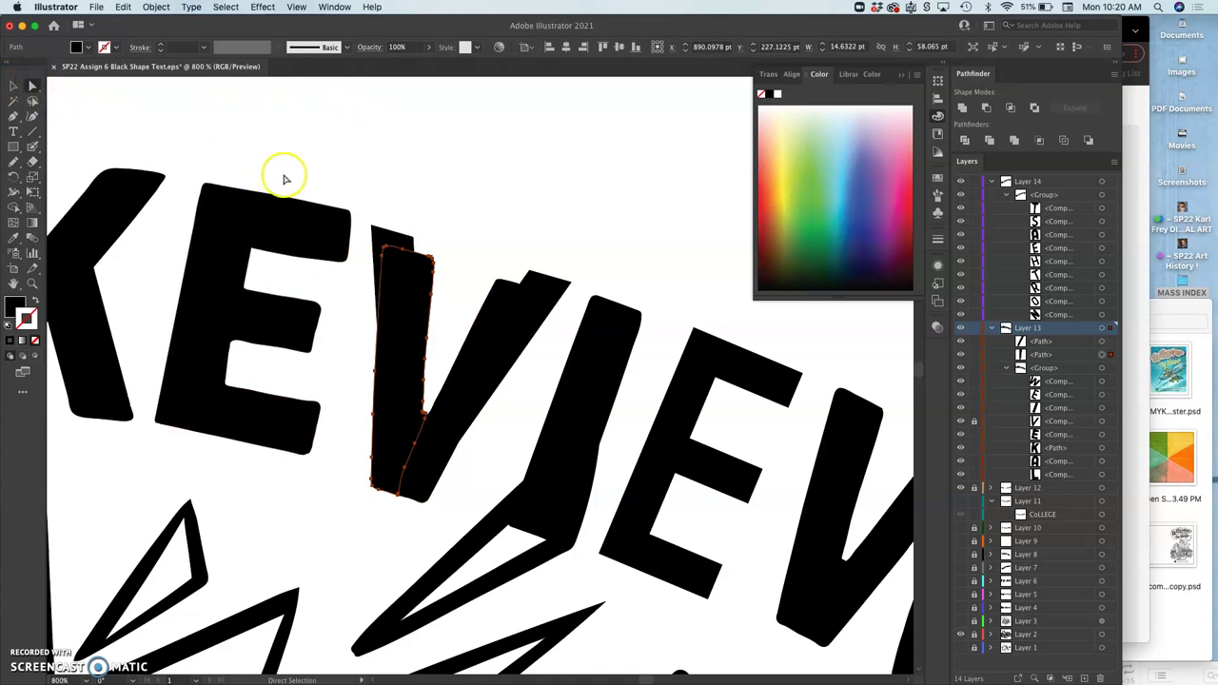
left_click(14, 86)
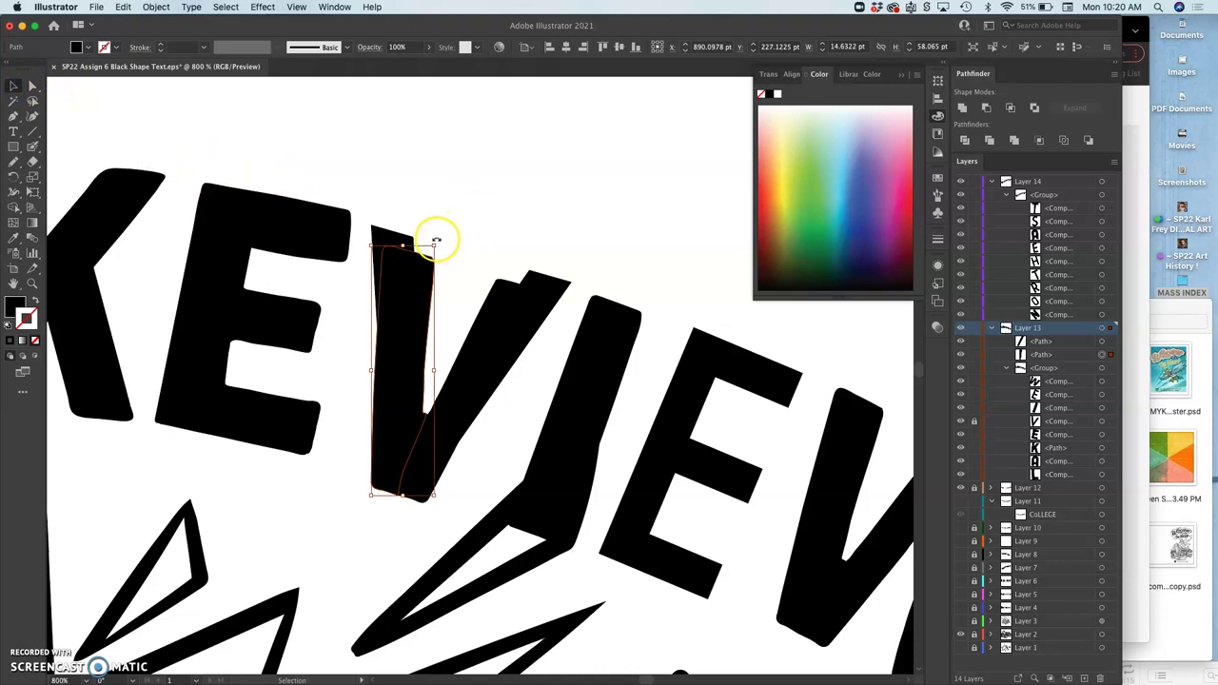
left_click_drag(434, 245, 427, 212)
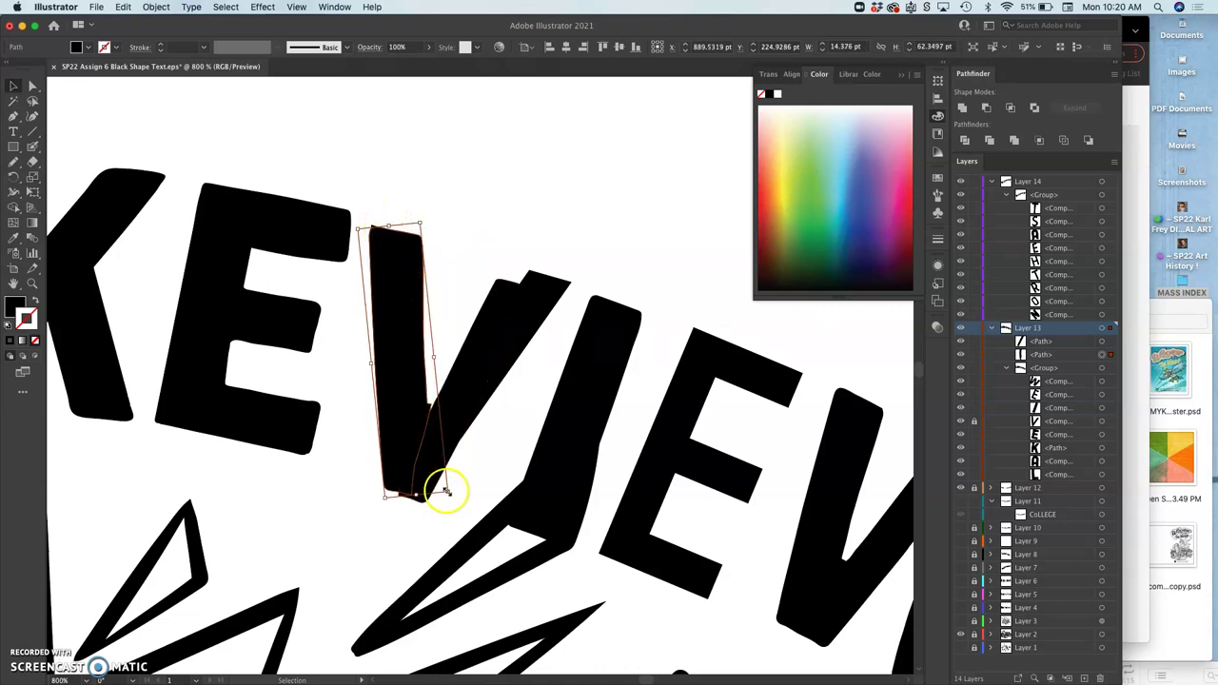
left_click_drag(447, 490, 446, 492)
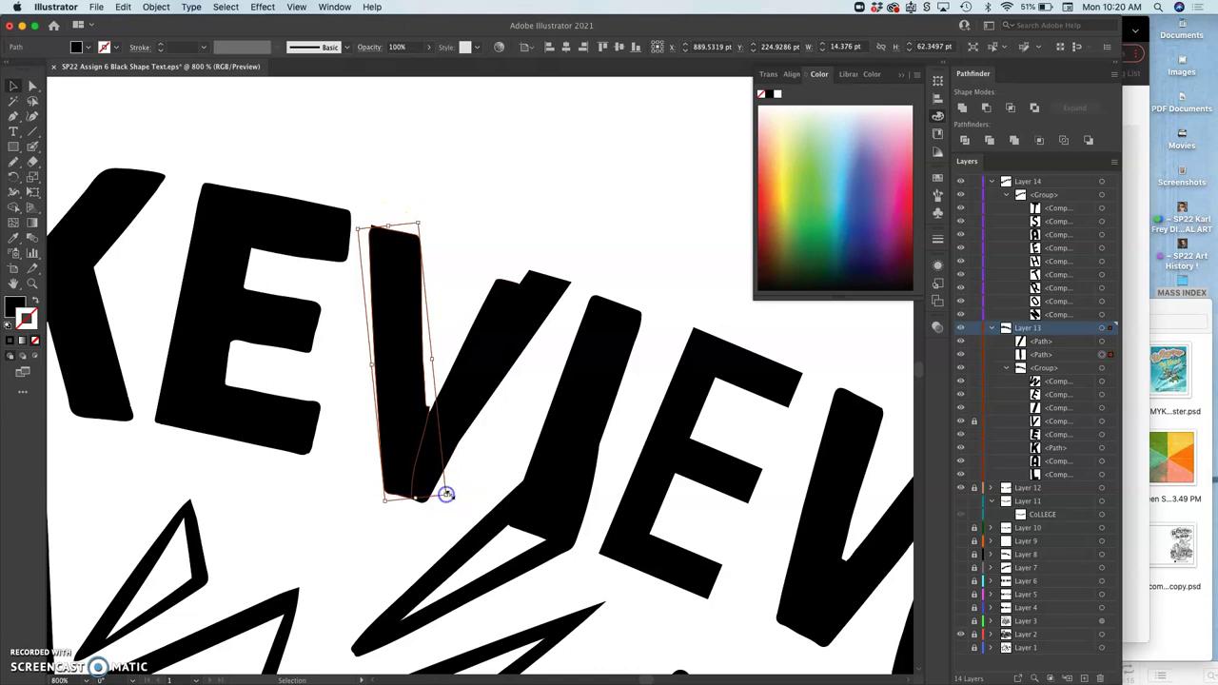
left_click(484, 479)
- Select the V copy's second arm, then rotate and stretch it to cover the original V's second arm
left_click(473, 354)
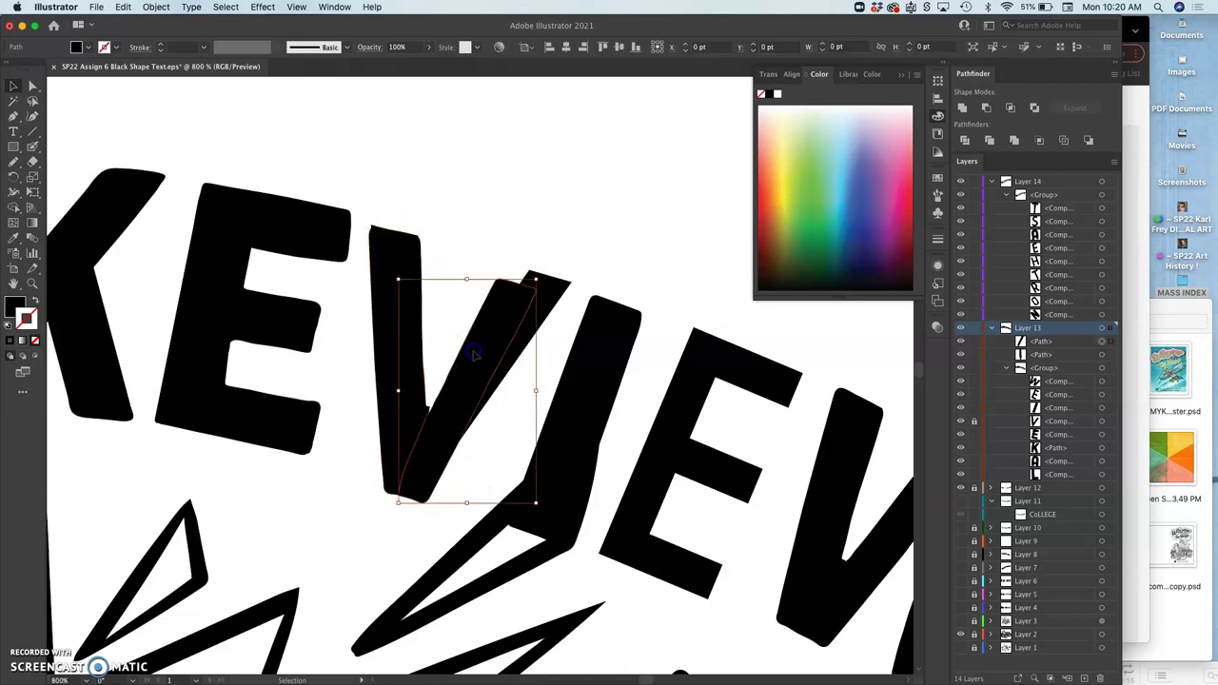
left_click(554, 280)
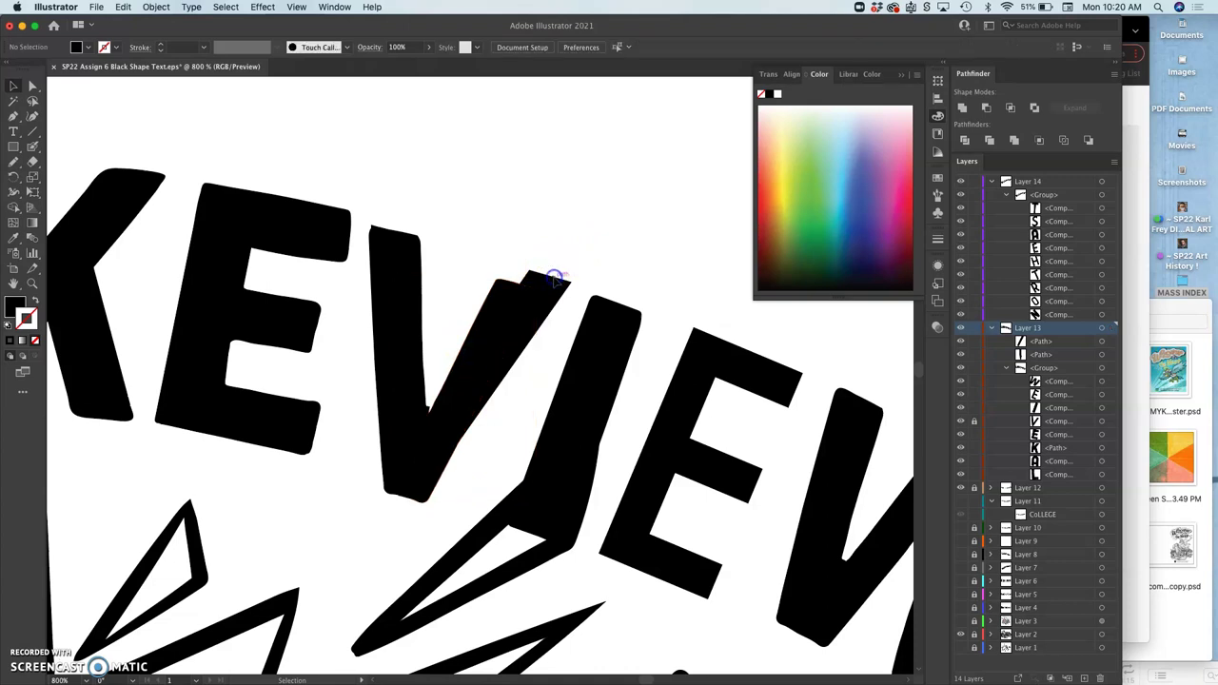
left_click(514, 309)
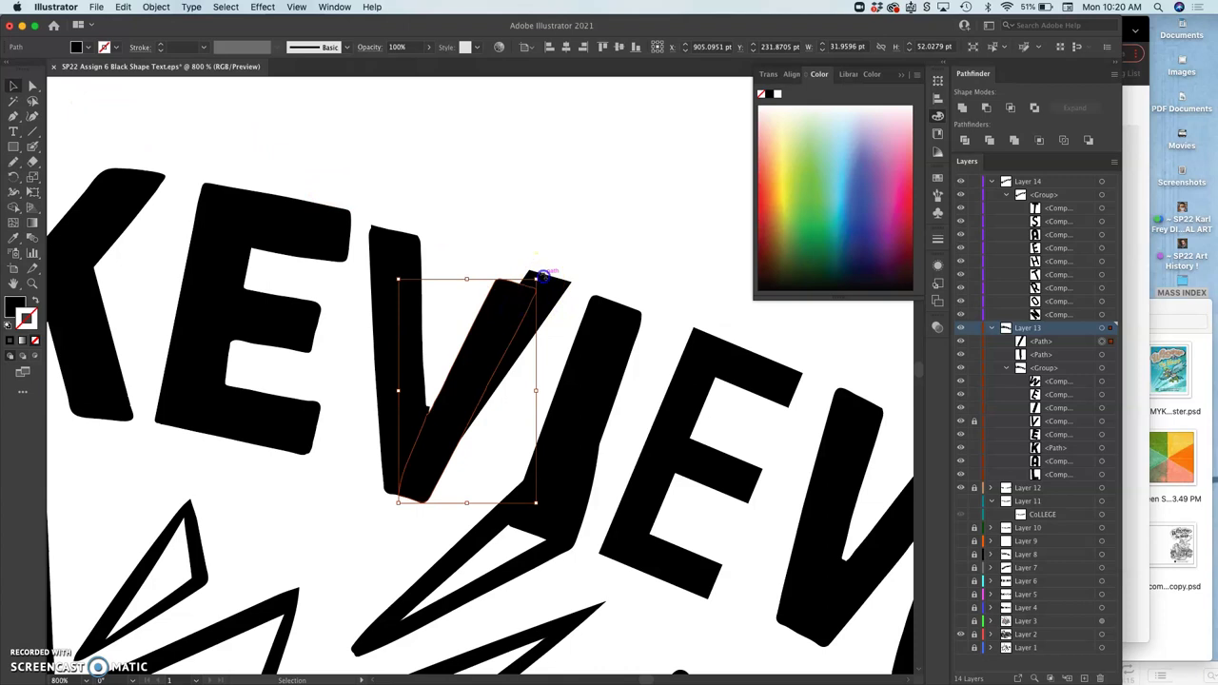
mouse_move(542, 275)
left_mouse_down()
mouse_move(555, 288)
mouse_move(577, 271)
left_mouse_up()
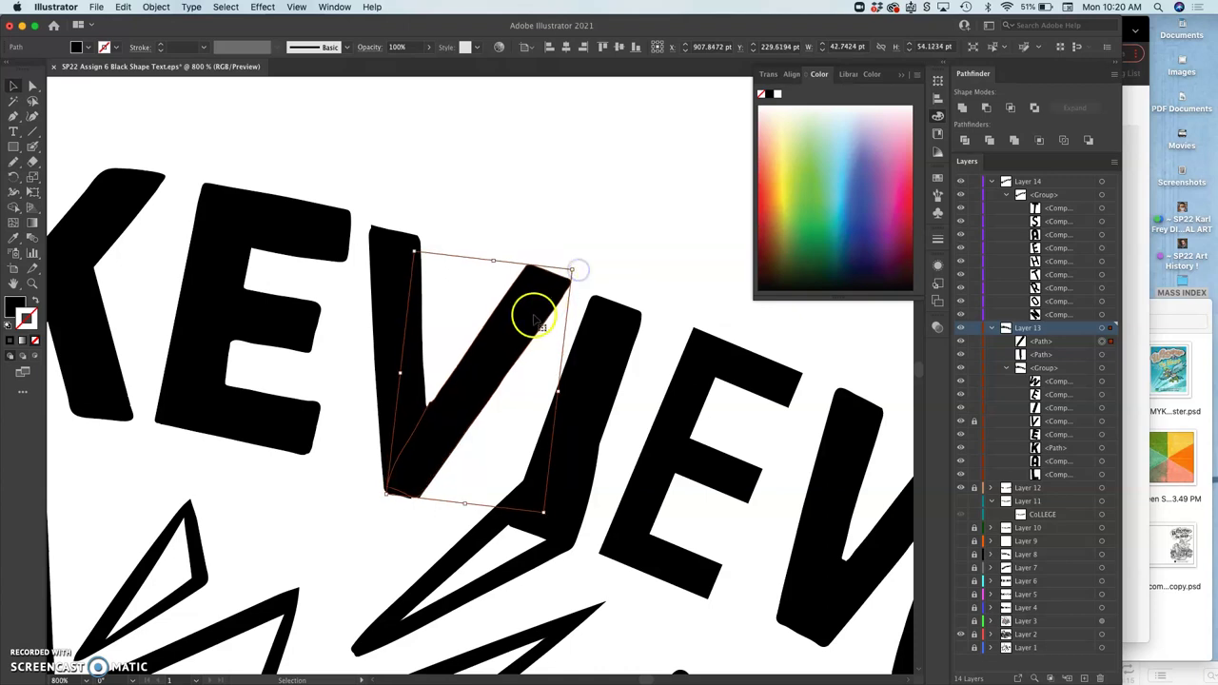
left_click(617, 283)
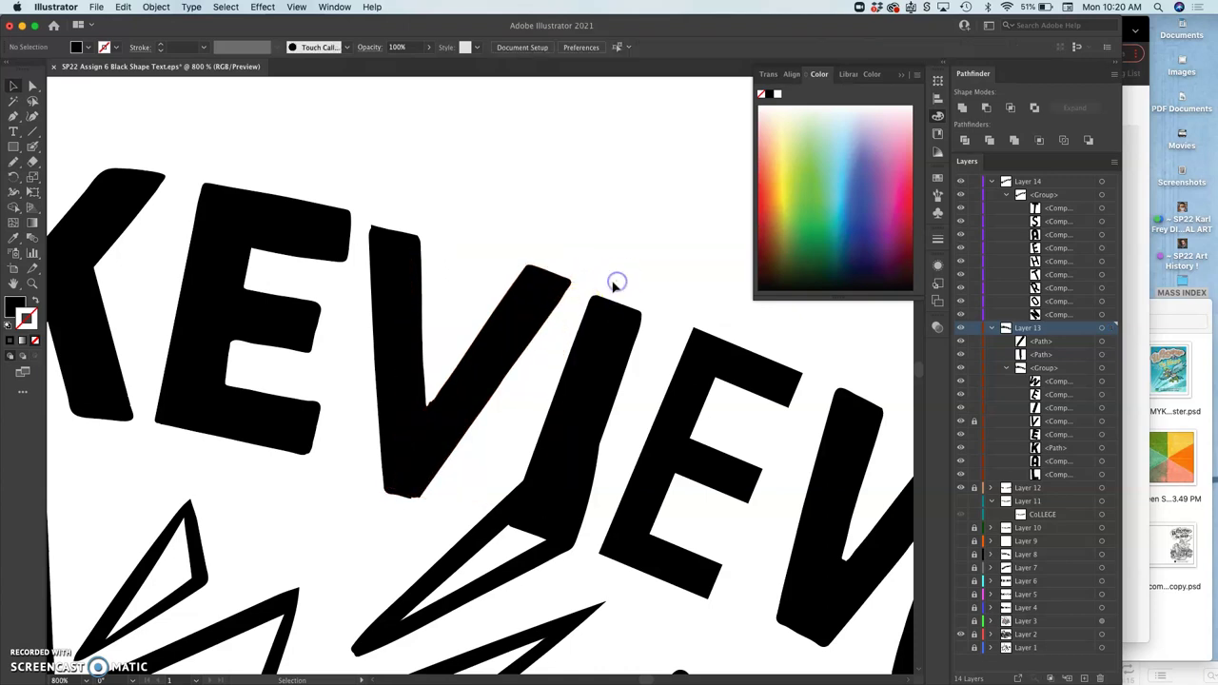
- Unlock the original V, select it together with both arm pieces, and merge all three with Unite
key("super+equal")
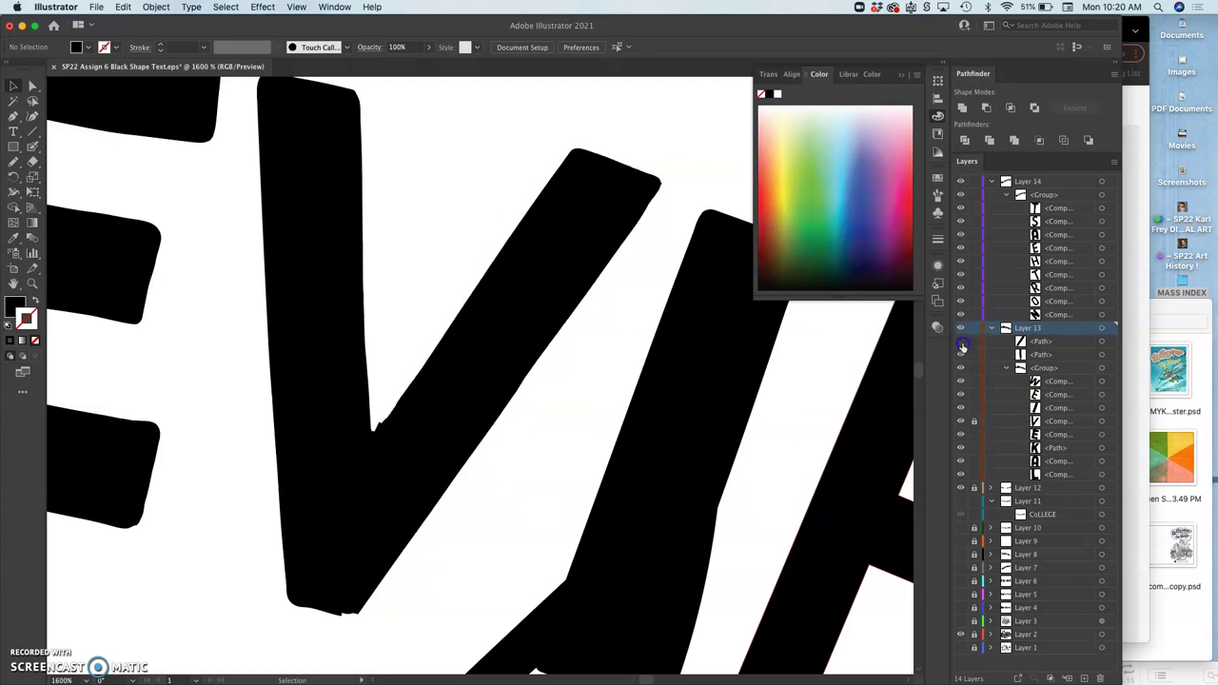
left_click(962, 342)
left_click(962, 342)
left_click(1103, 422)
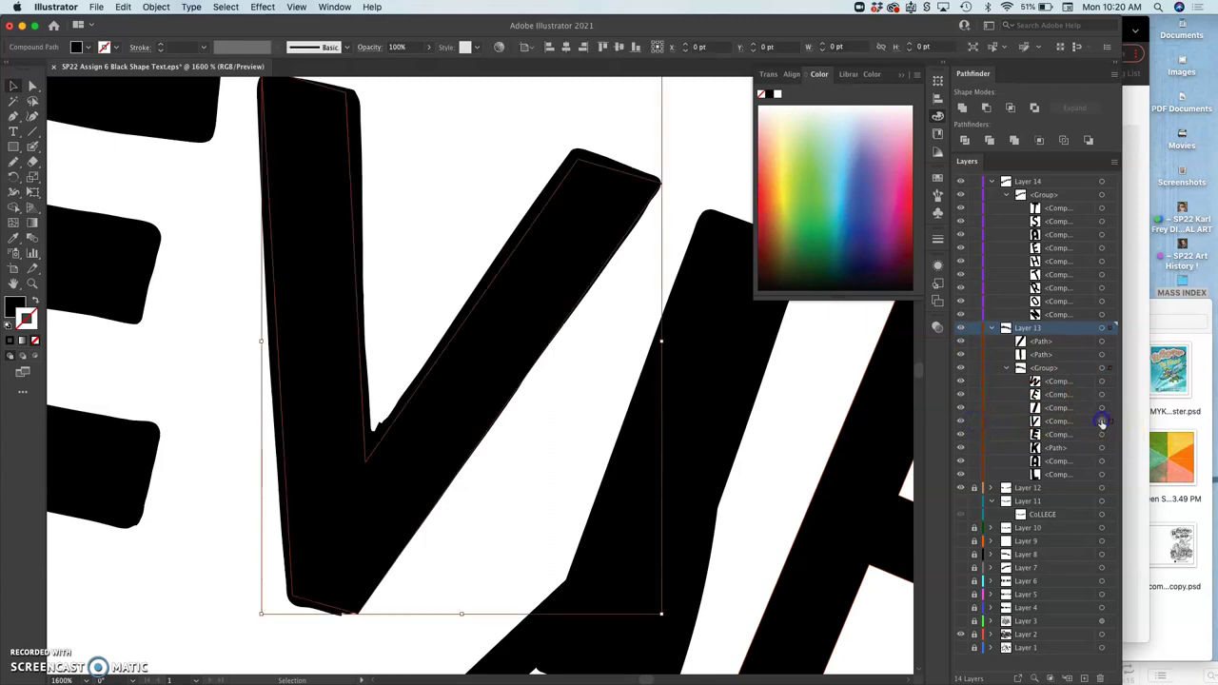
left_click(1105, 341, "shift")
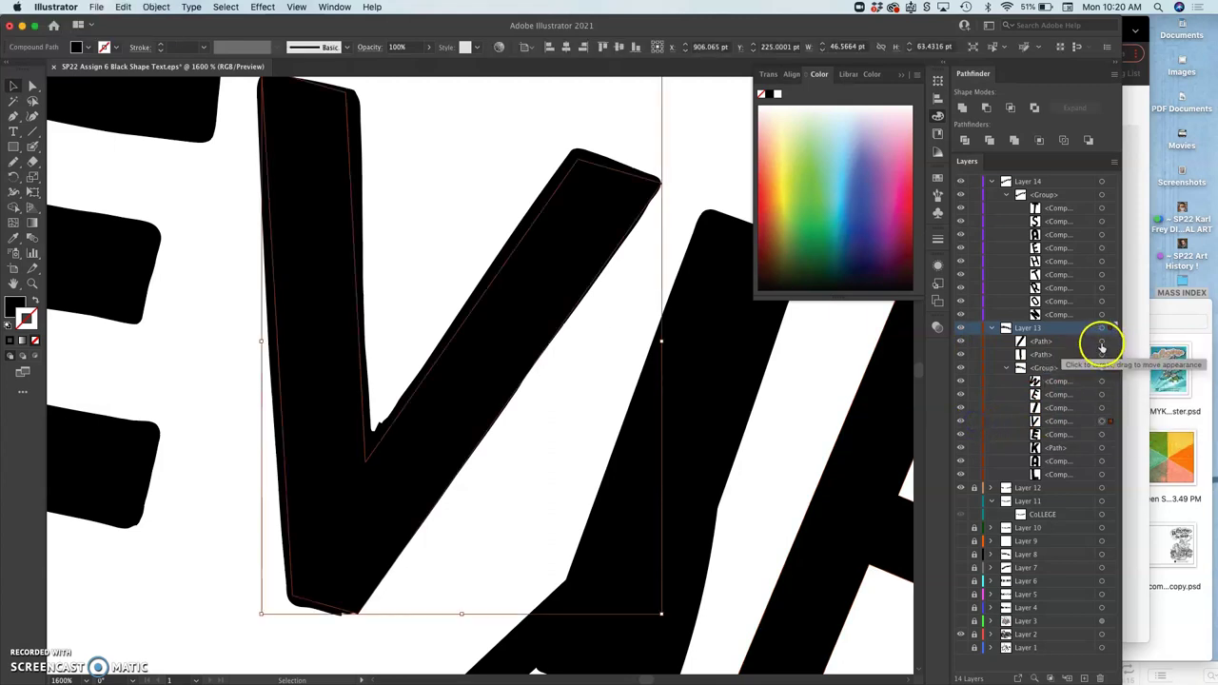
left_click(1102, 356, "shift")
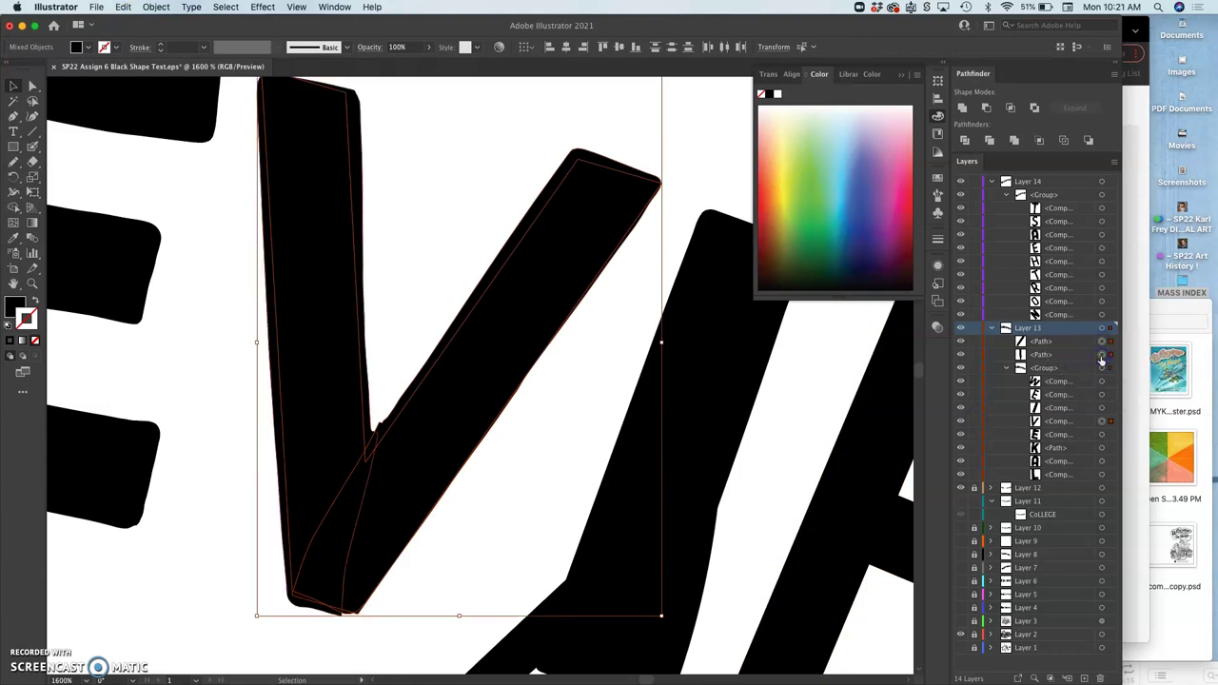
left_click(964, 107)
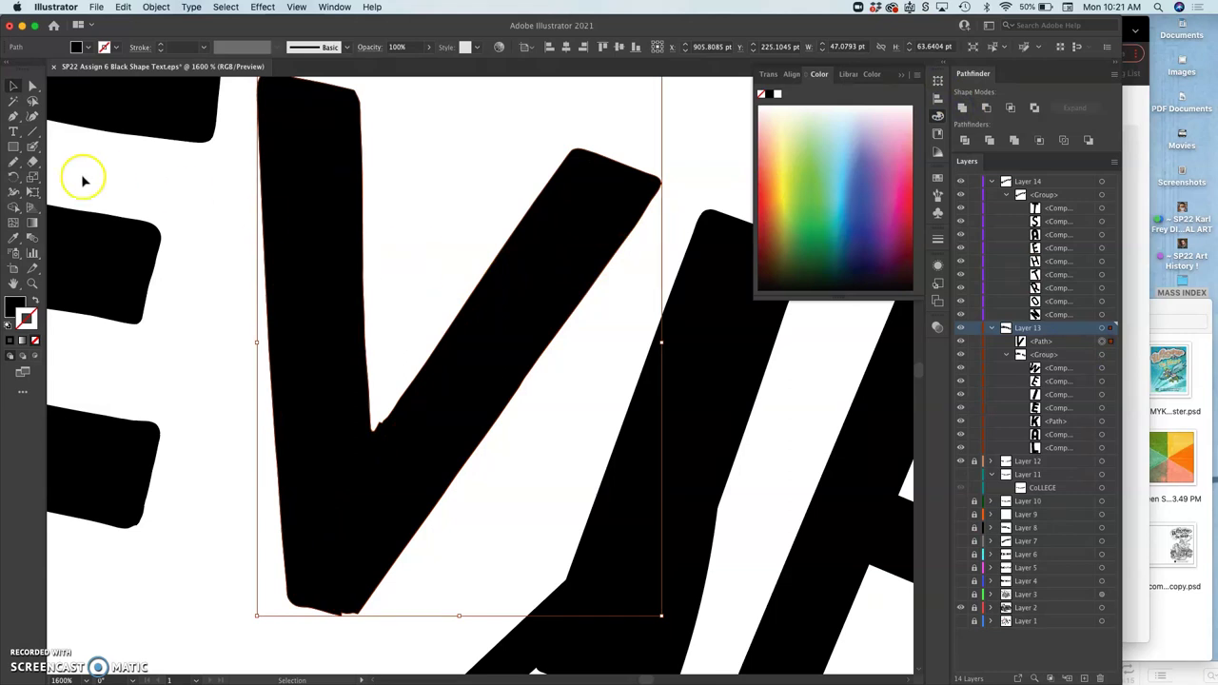
- Smooth the merged V with the Pencil tool at the inner notch, along the base and at the first arm's upper corner
left_click(14, 160)
left_click_drag(353, 408, 370, 400)
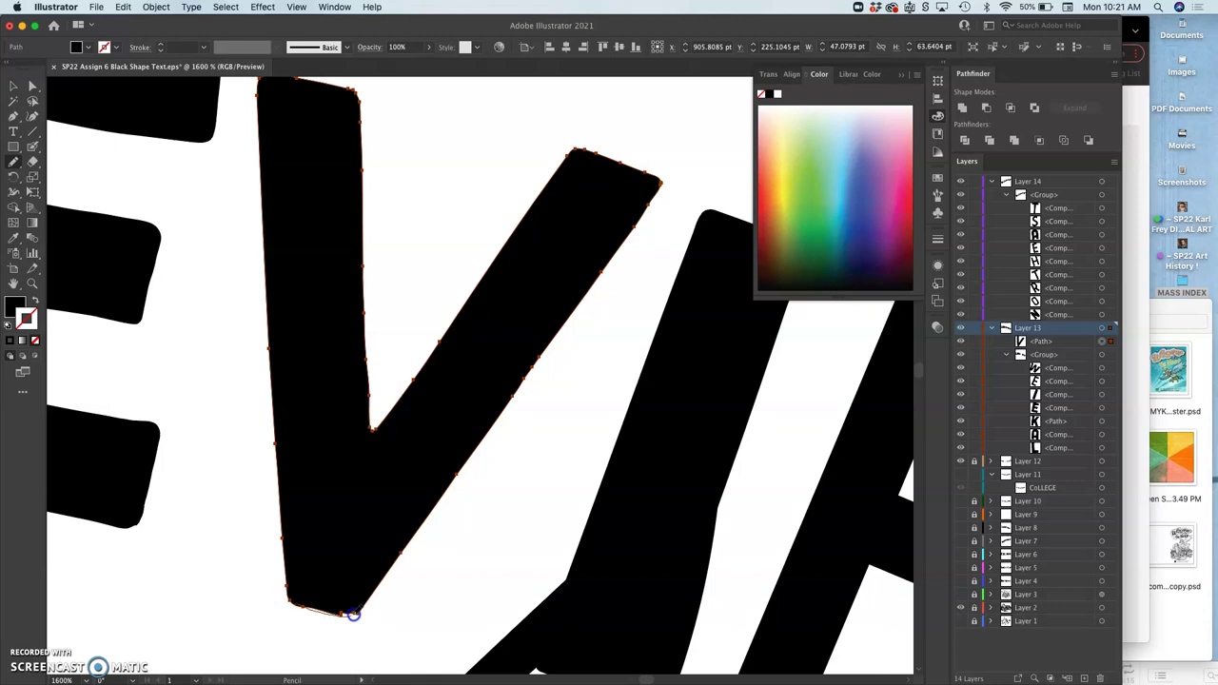
mouse_move(363, 604)
left_mouse_down()
mouse_move(415, 583)
mouse_move(370, 598)
mouse_move(416, 562)
mouse_move(481, 473)
mouse_move(291, 169)
mouse_move(249, 160)
left_mouse_up()
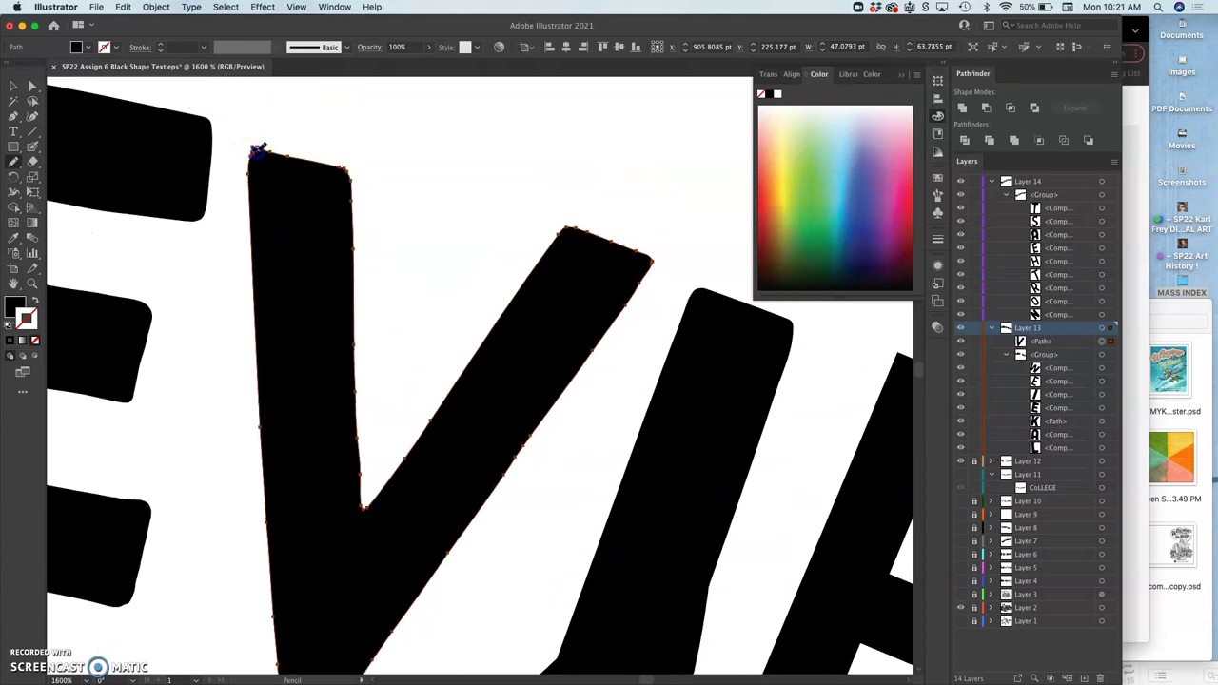
left_click_drag(275, 155, 276, 155)
scroll(389, 231, "right", 4)
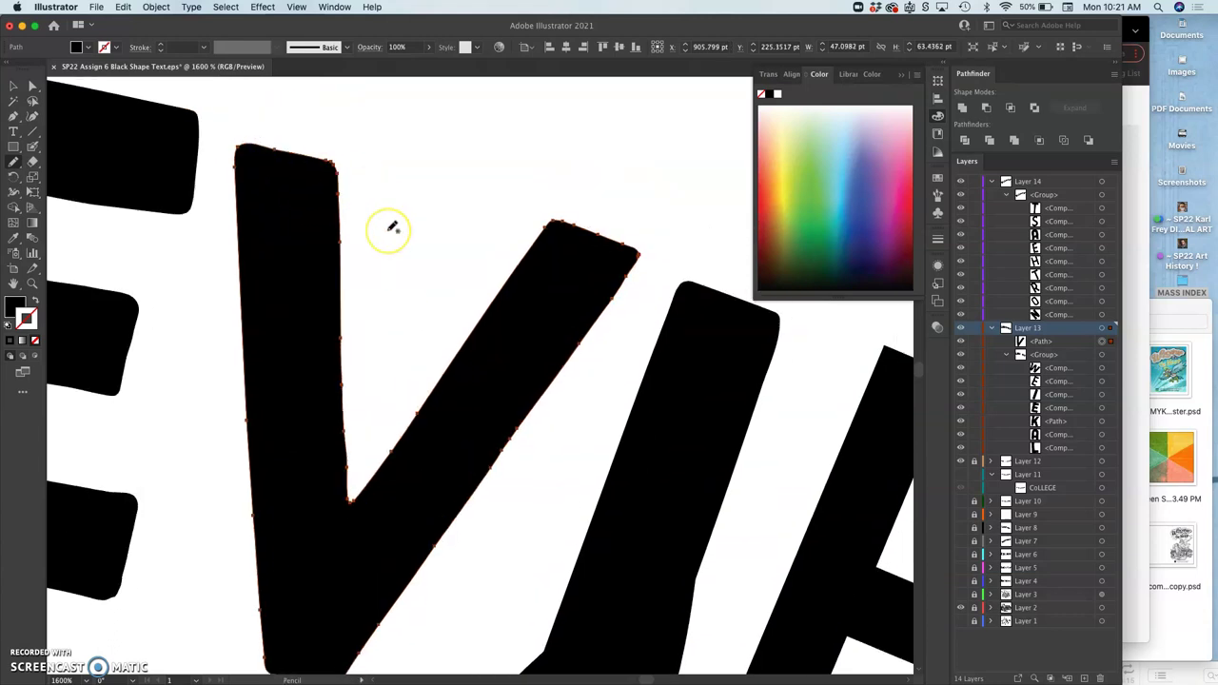
scroll(390, 229, "down", 5)
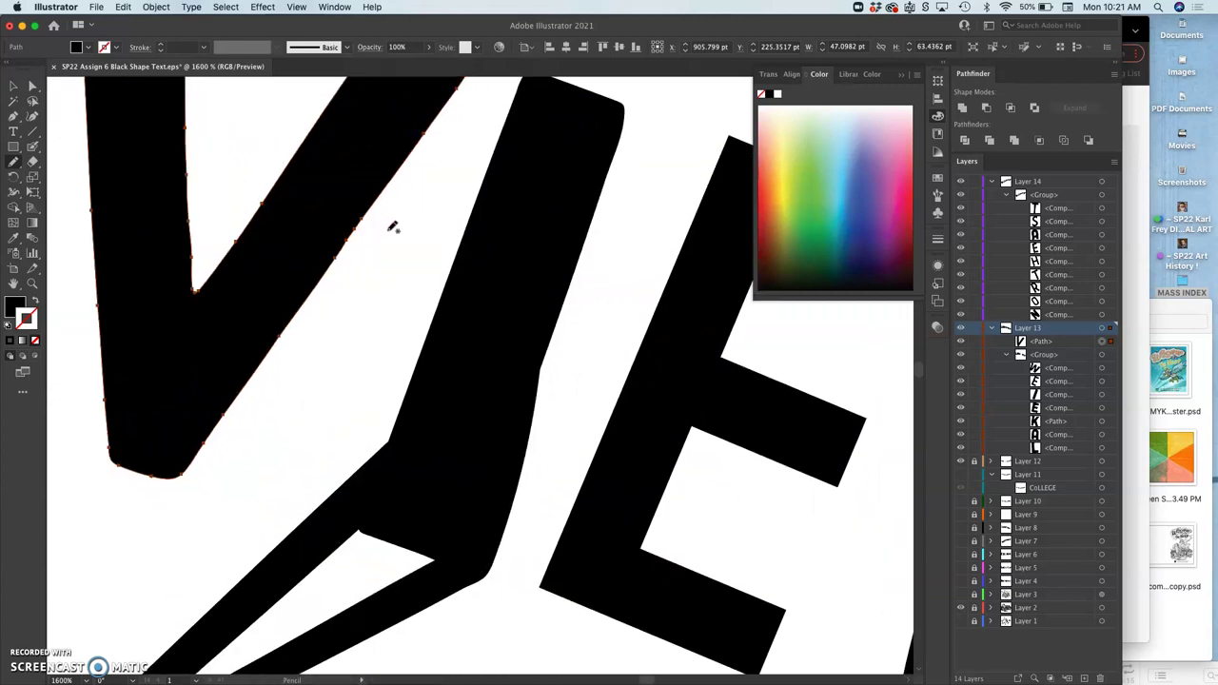
- Check the smoothed V against its neighbouring letters and examine the second E of LAKEVIEW
key("super+minus")
key("super+minus")
key("super+minus")
key("super+minus")
key("super+minus")
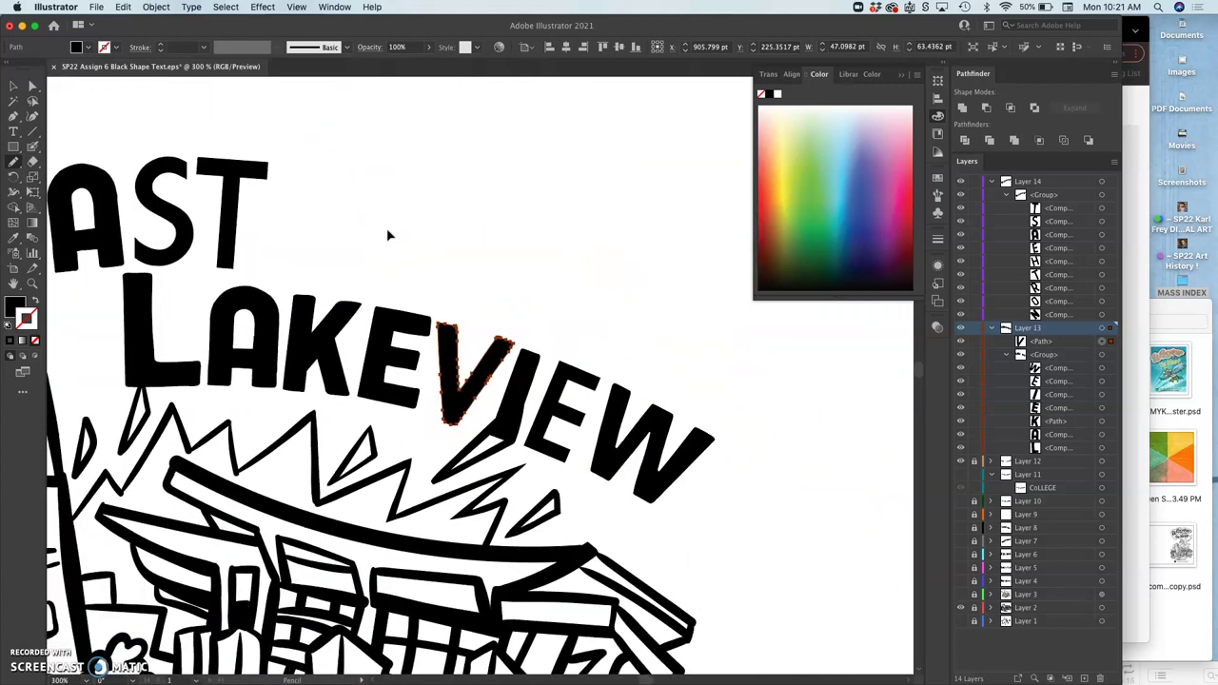
scroll(386, 230, "right", 1)
scroll(386, 230, "down", 1)
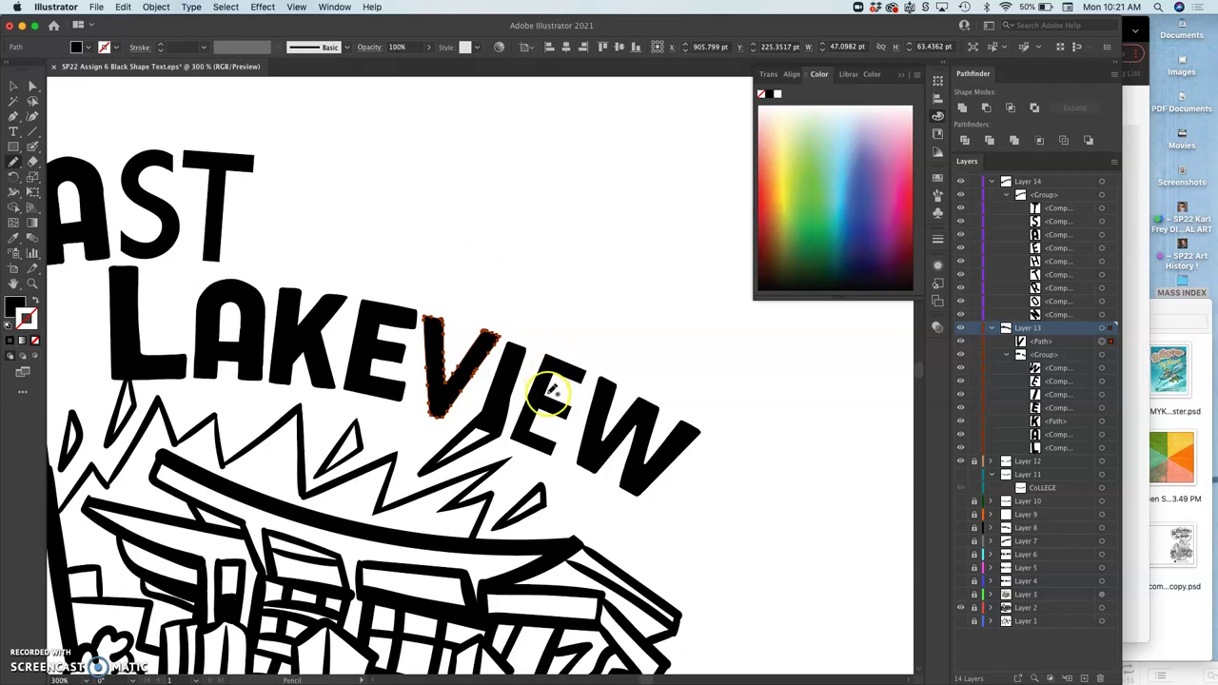
mouse_move(536, 401)
left_mouse_down()
mouse_move(545, 392)
mouse_move(455, 352)
left_mouse_up()
key("super+equal")
key("super+equal")
key("super+equal")
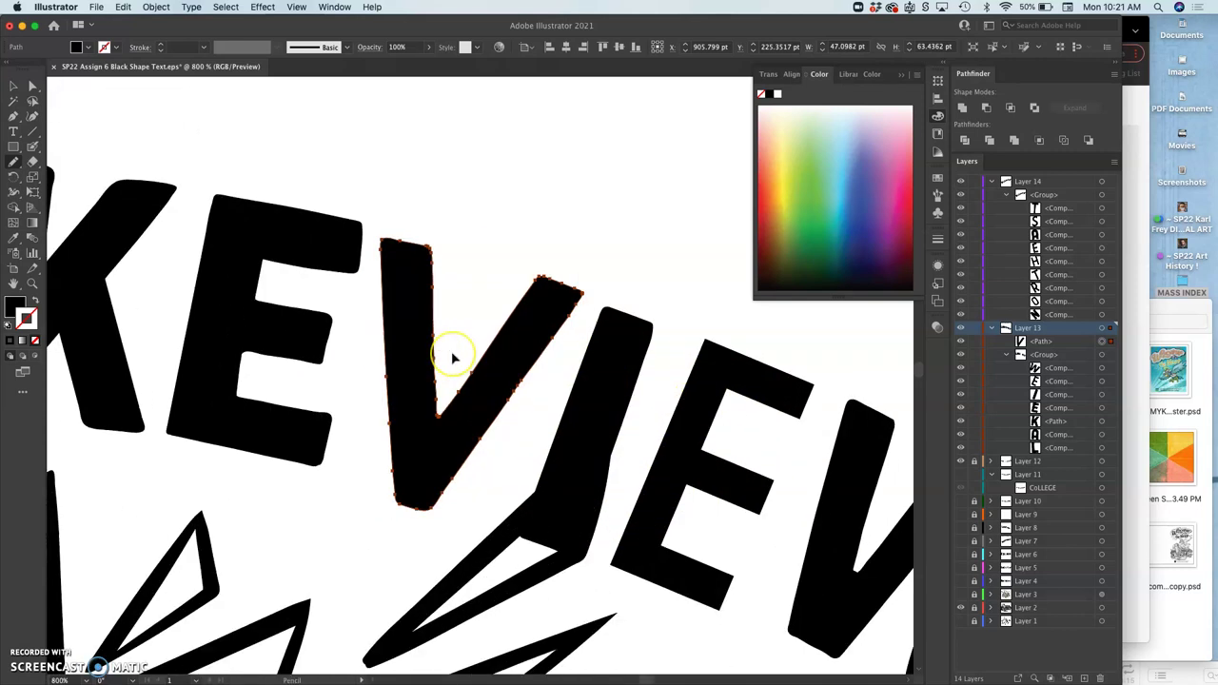
scroll(455, 355, "right", 5)
scroll(455, 355, "down", 2)
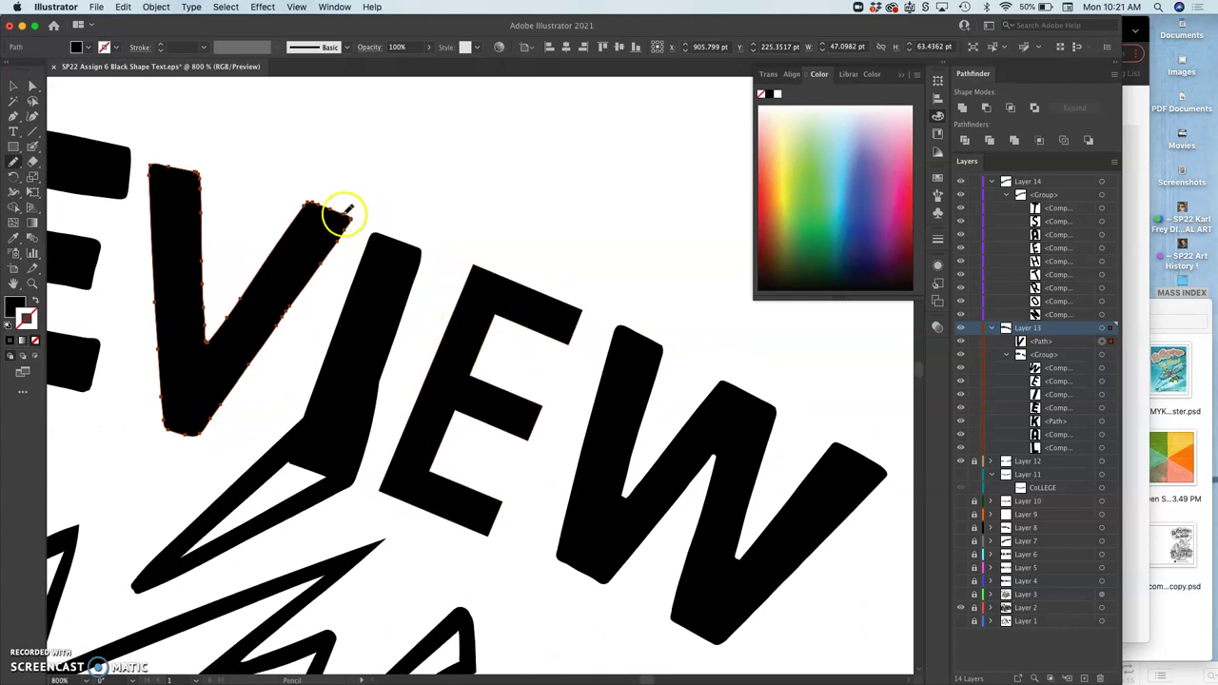
- Copy the I of LAKEVIEW and place the copy over the stem of the second E
left_click(13, 85)
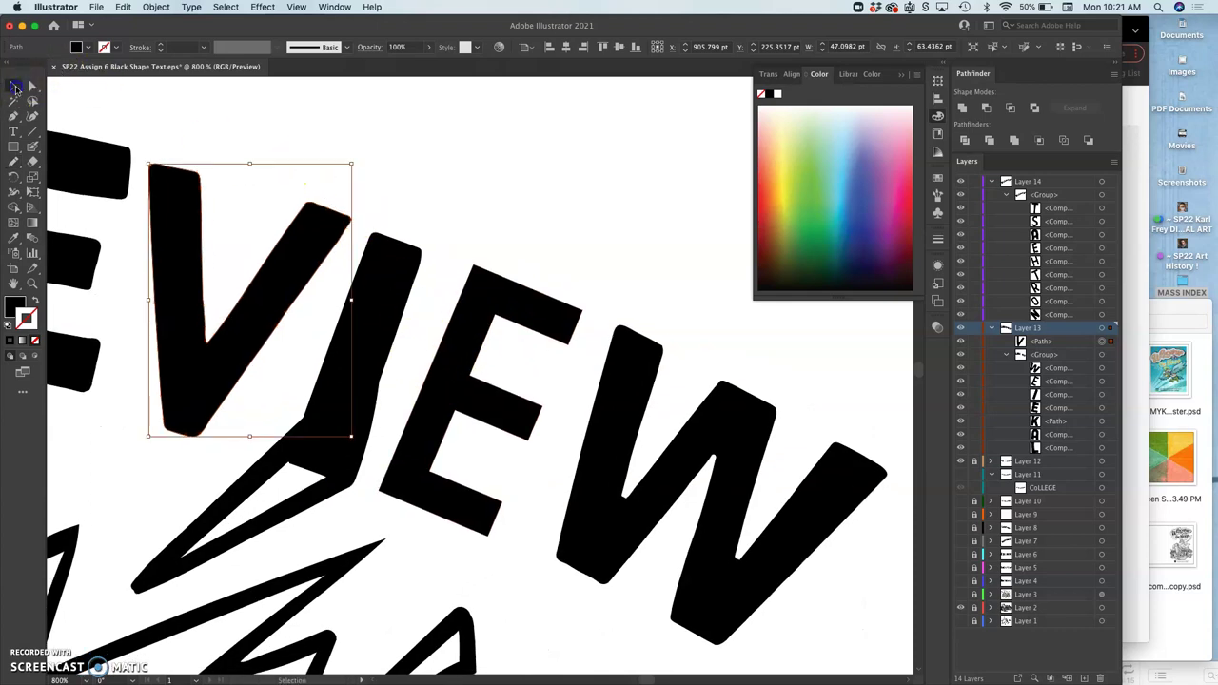
left_click(1102, 394)
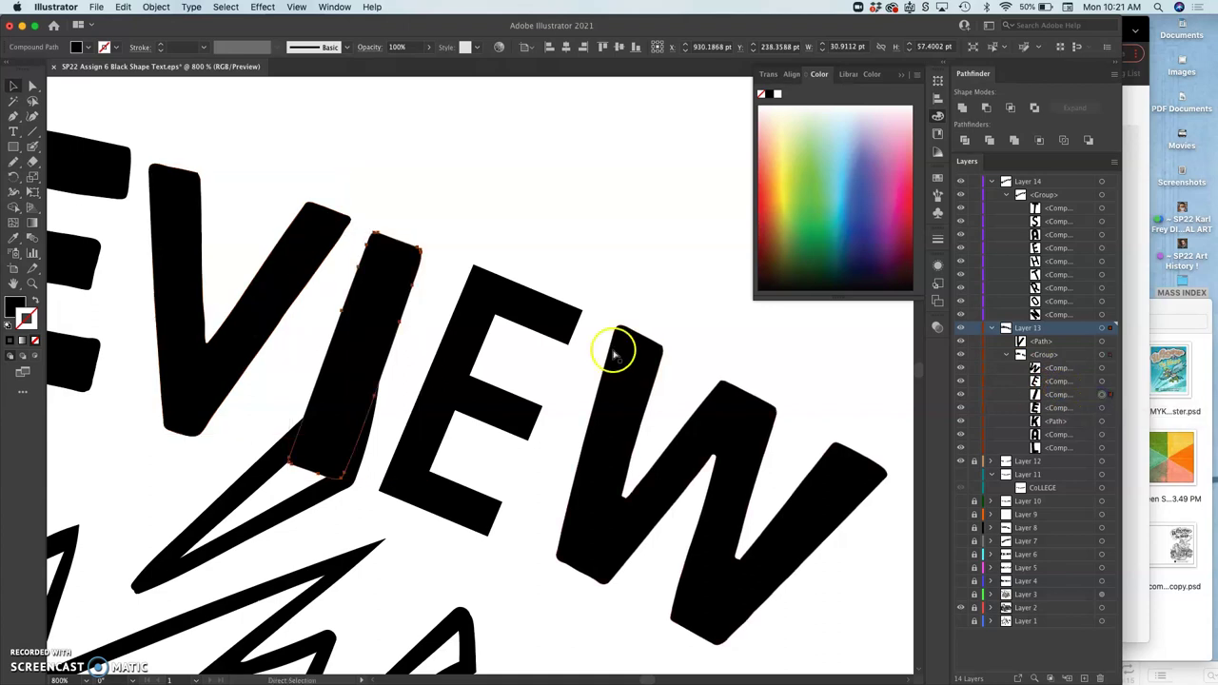
key("super+v")
left_click_drag(496, 347, 455, 354)
left_click(517, 264)
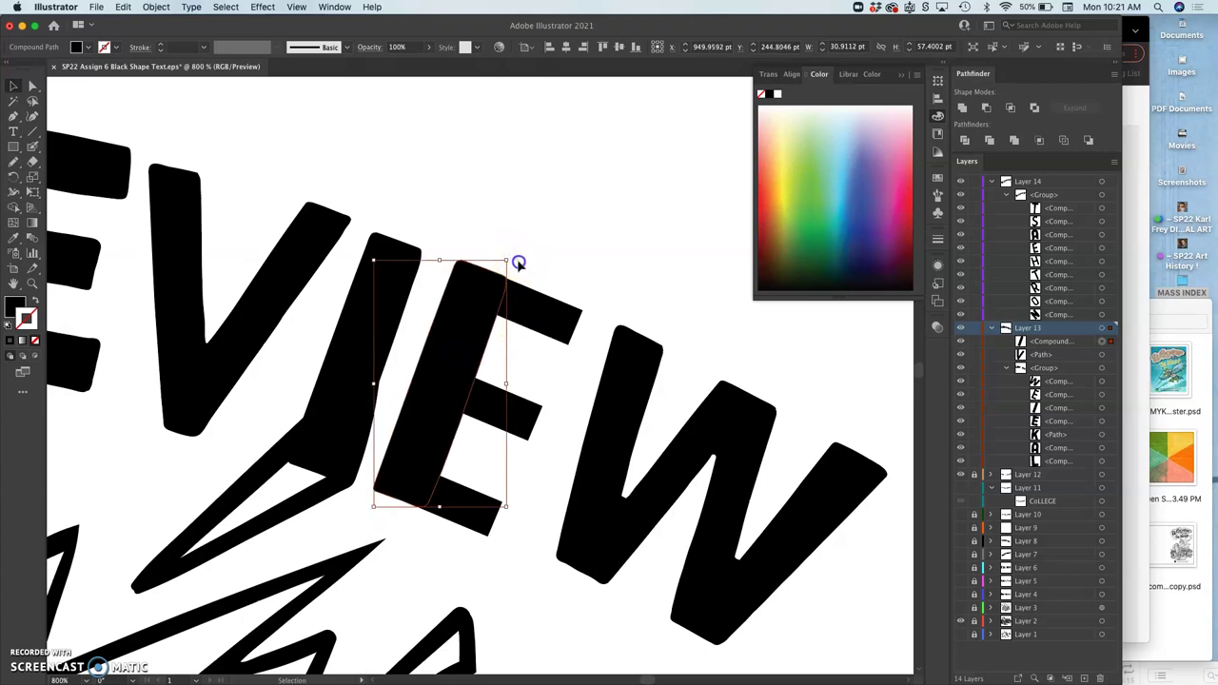
- Make another copy of the I, then rotate and shrink it to cover the E's upper arm
left_click(468, 314)
left_click_drag(468, 320, 522, 351)
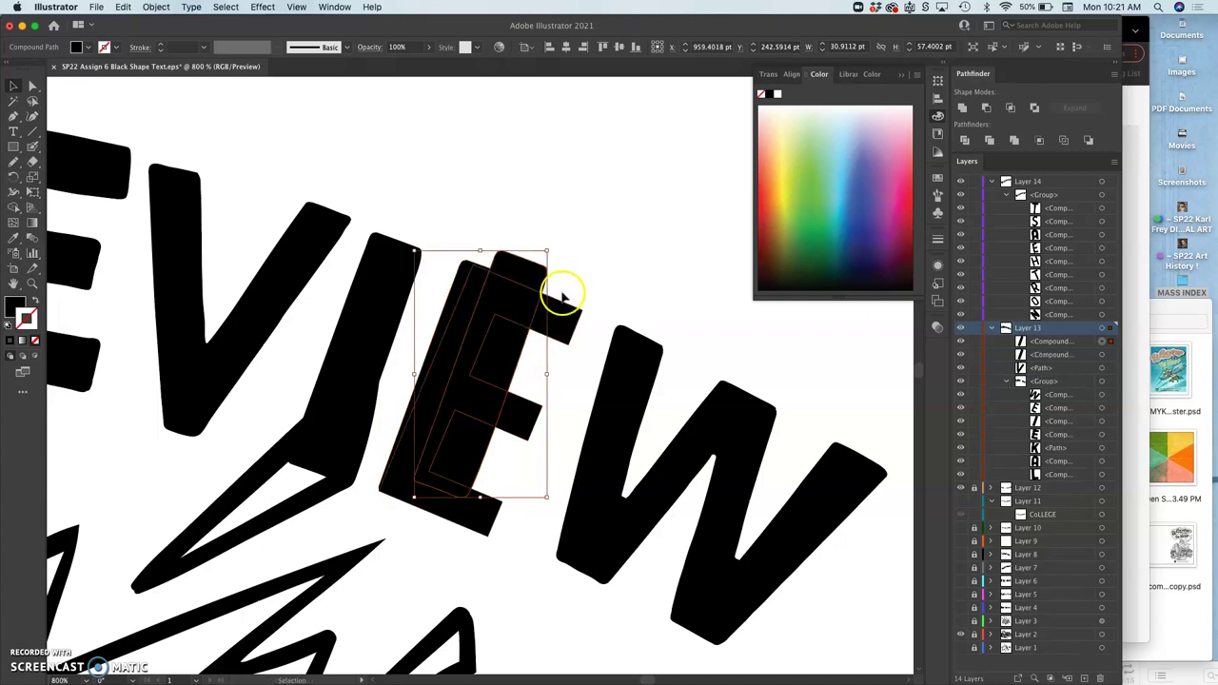
left_click_drag(556, 254, 610, 343)
key("super+z")
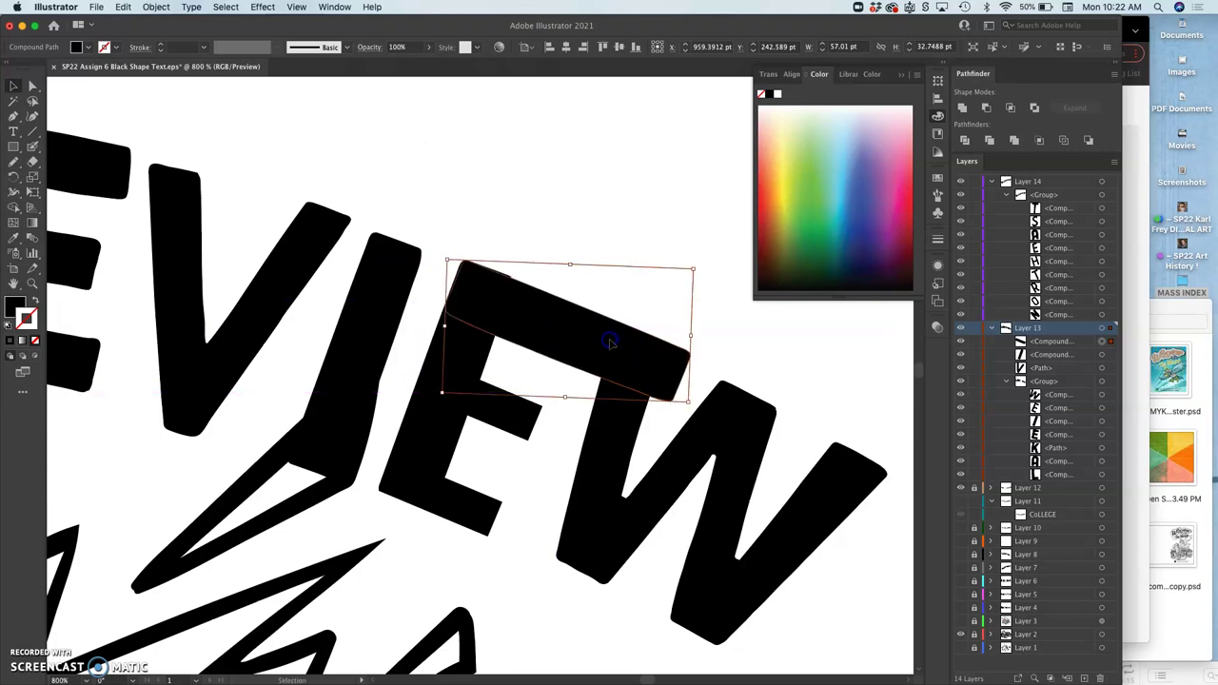
left_click_drag(692, 271, 564, 296)
left_click_drag(536, 349, 546, 311)
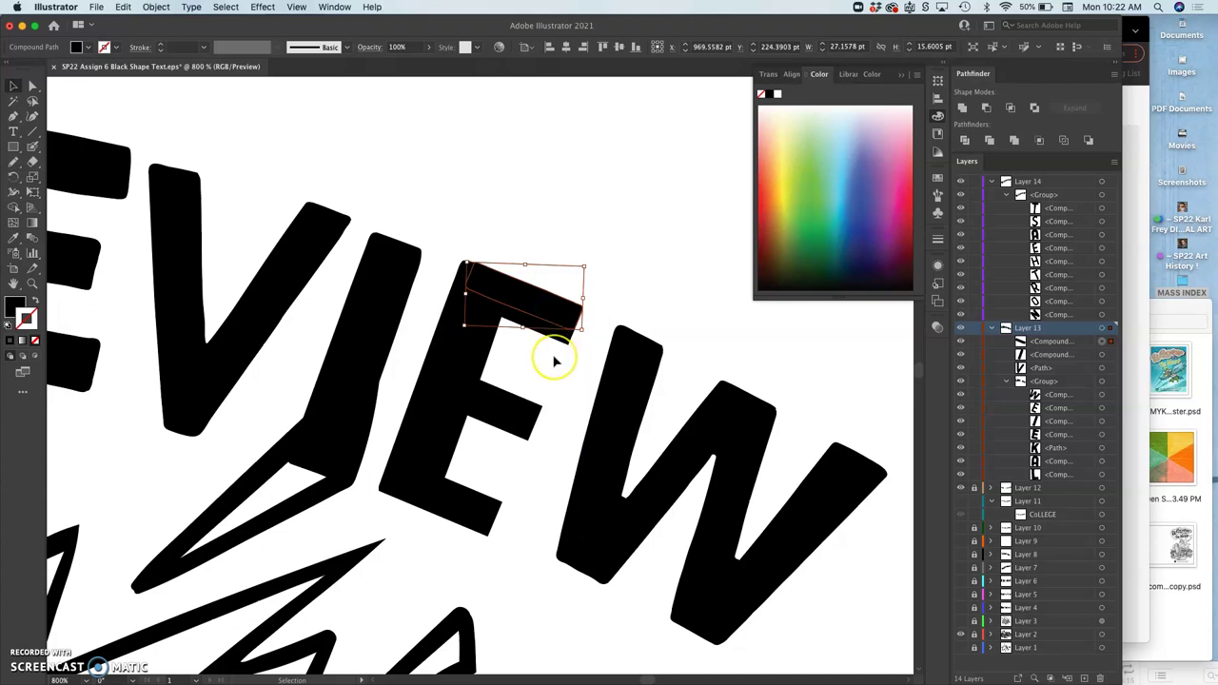
- Duplicate the short arm piece to cover the E's middle and lower arms
key("super+v")
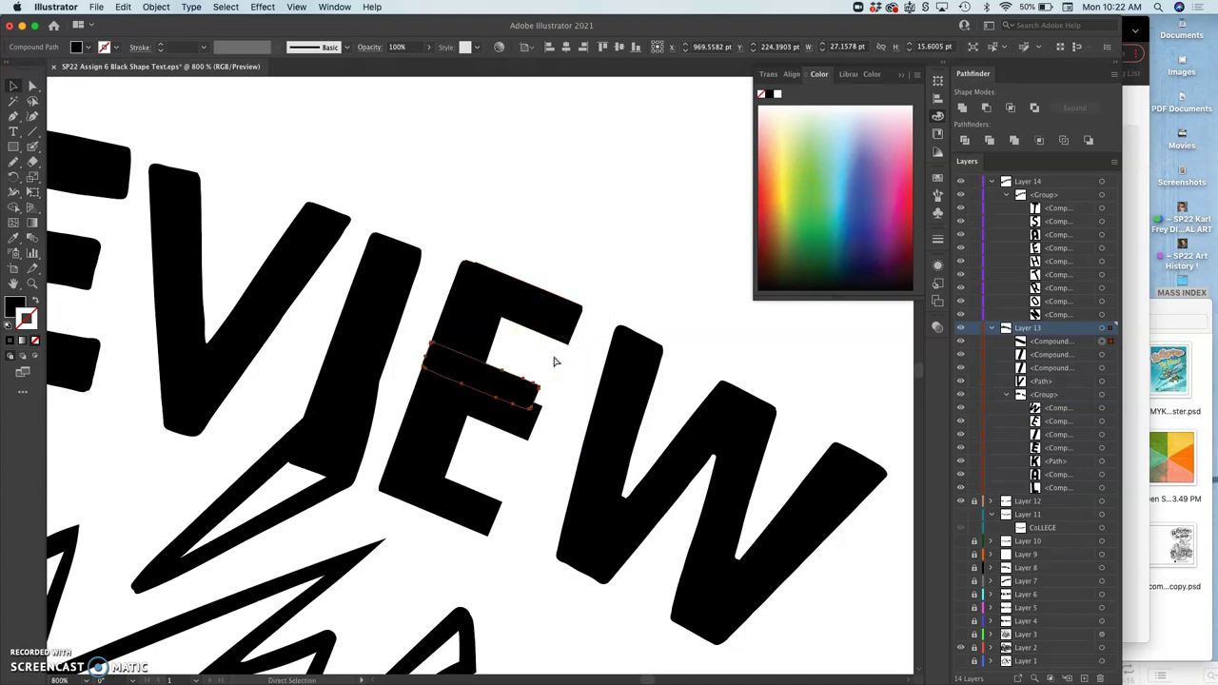
left_click(507, 386)
left_click_drag(511, 393, 478, 496)
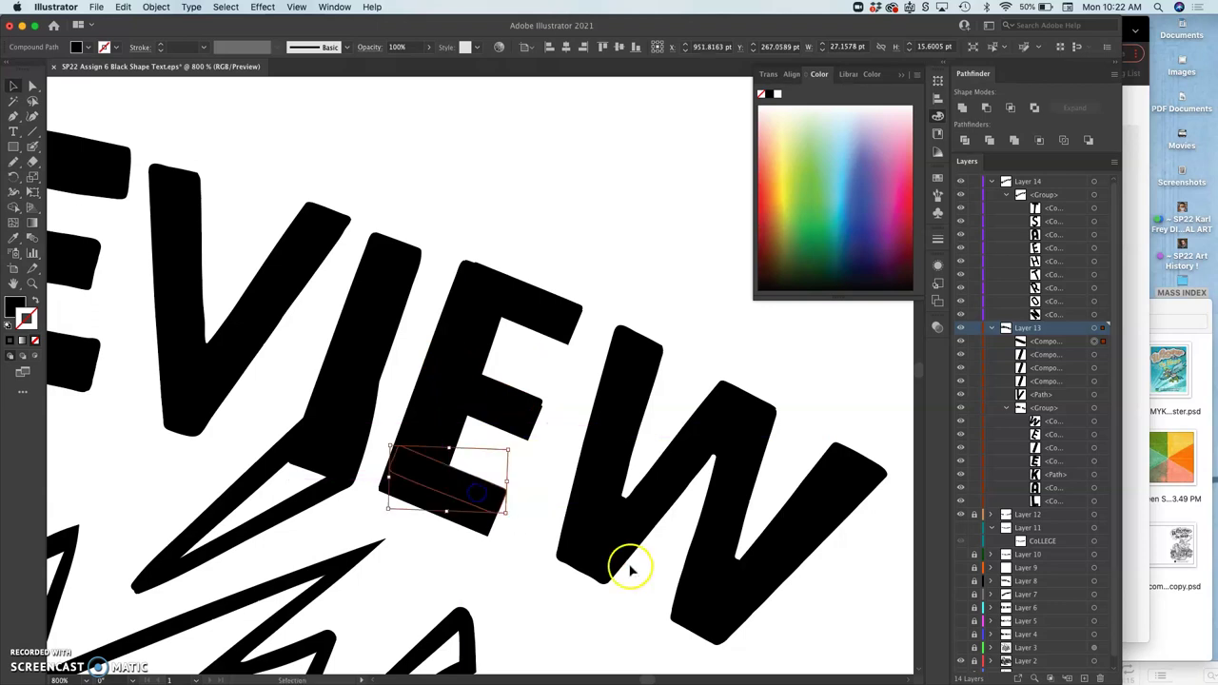
left_click(544, 495)
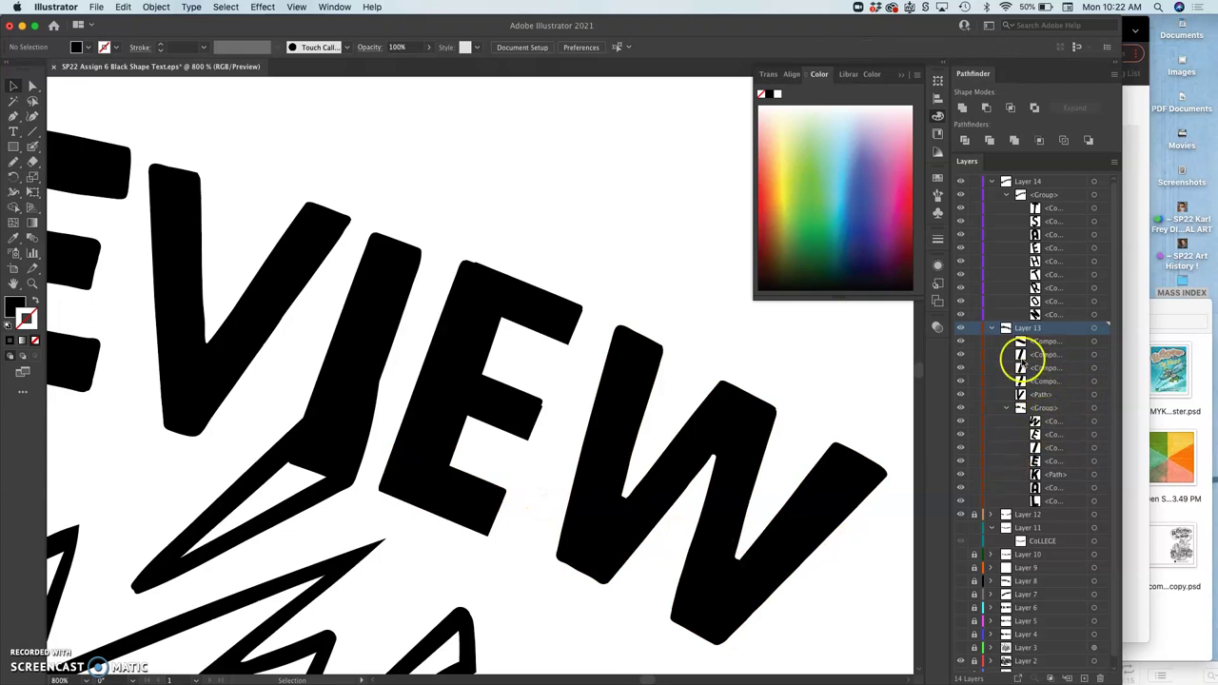
- Select the four pieces over the E together with the Layer 13 lettering and merge everything with Unite
left_click(1094, 344)
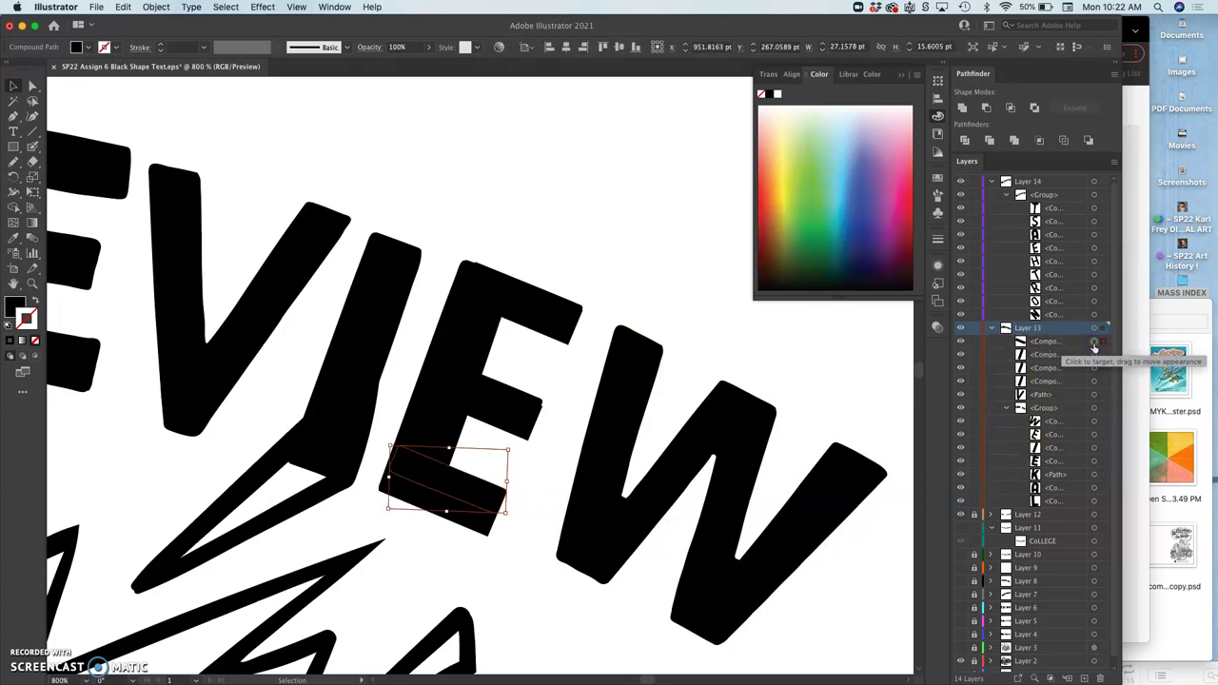
left_click(1094, 356, "shift")
left_click(1095, 368, "shift")
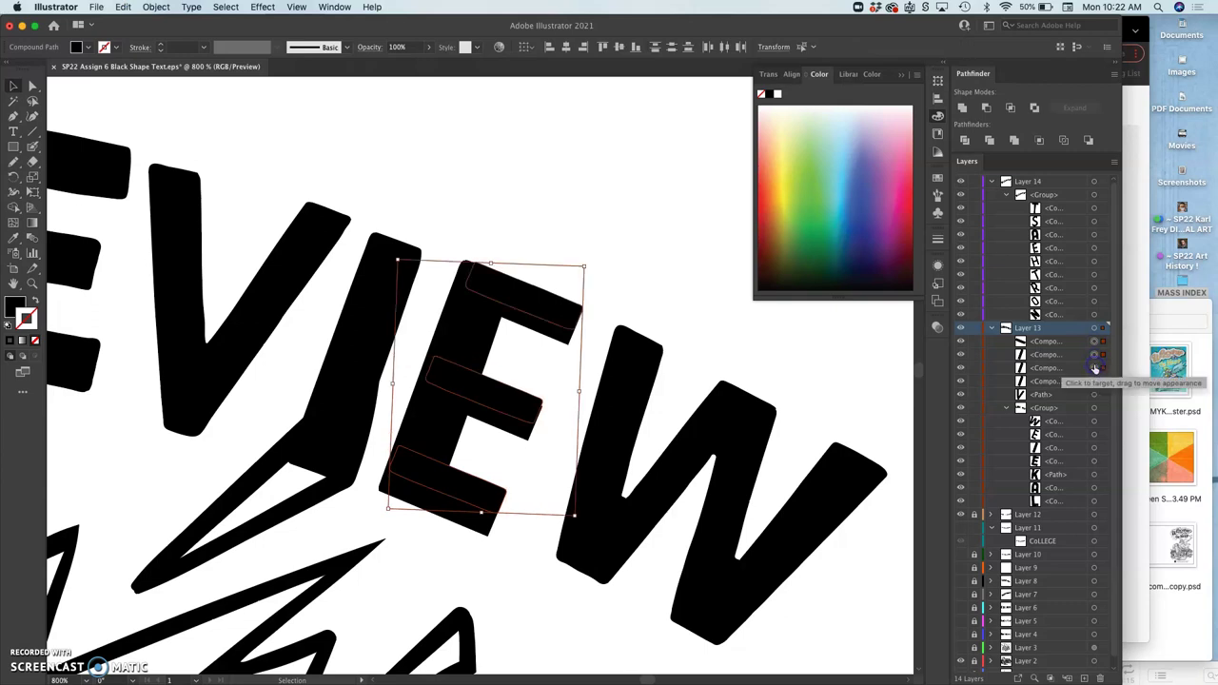
left_click(1094, 380, "shift")
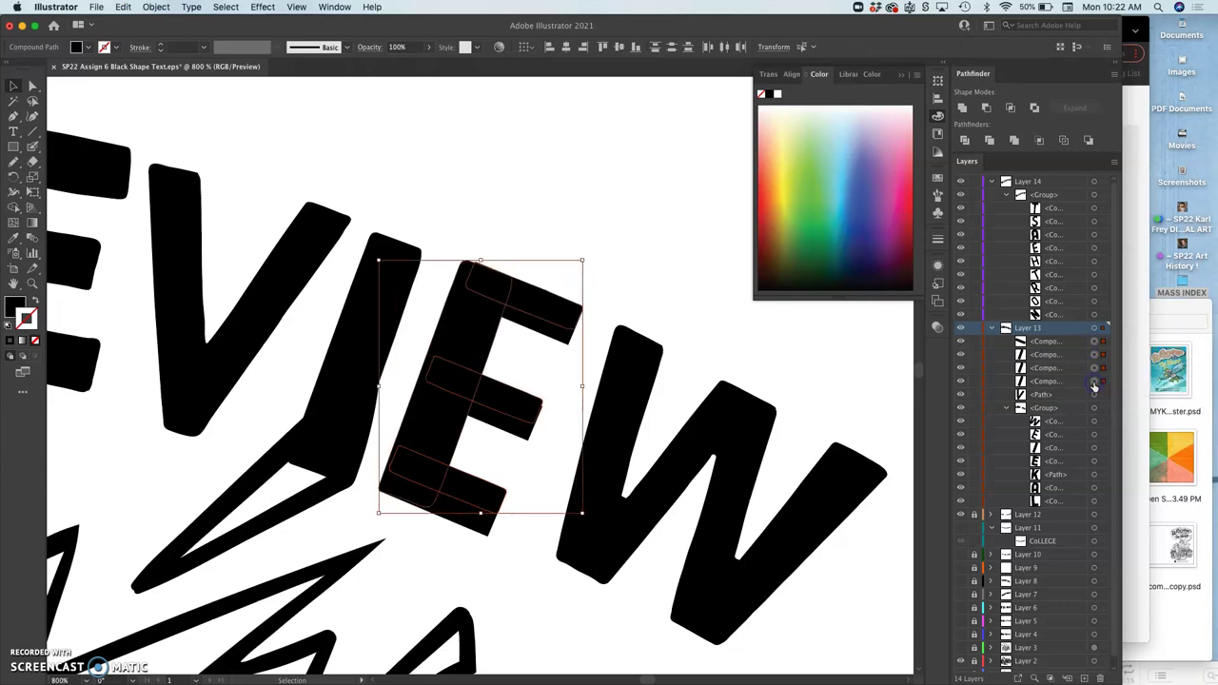
left_click(1095, 436, "shift")
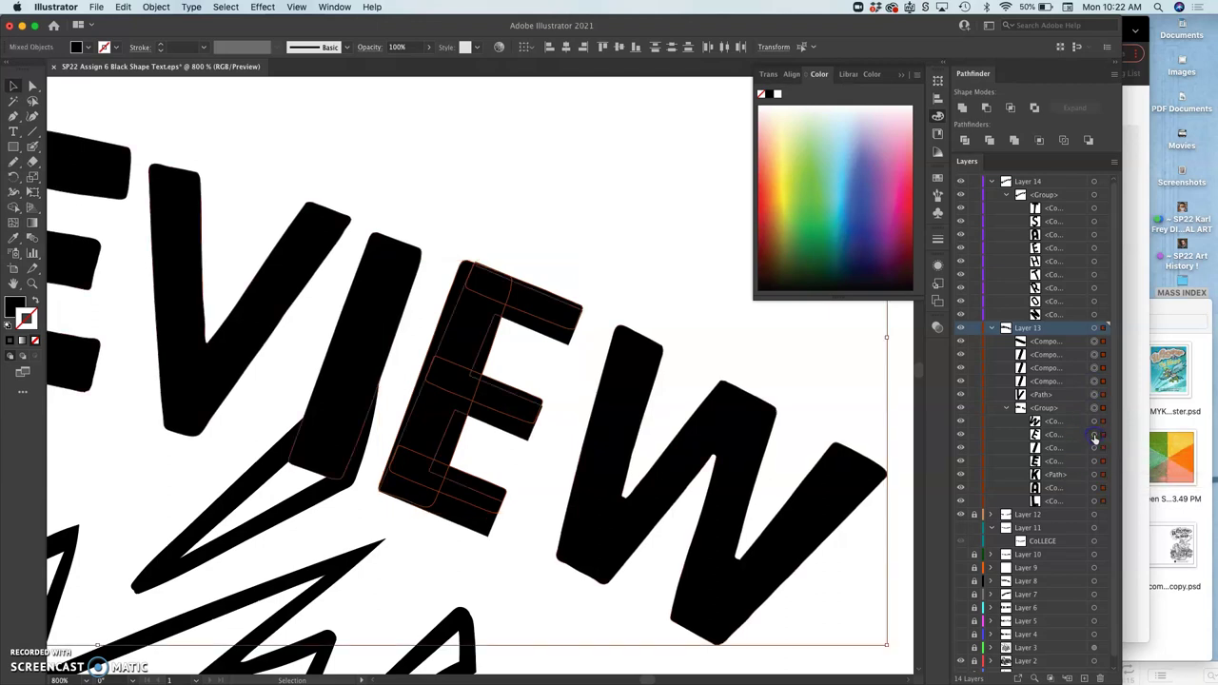
left_click(963, 107)
left_click(477, 299)
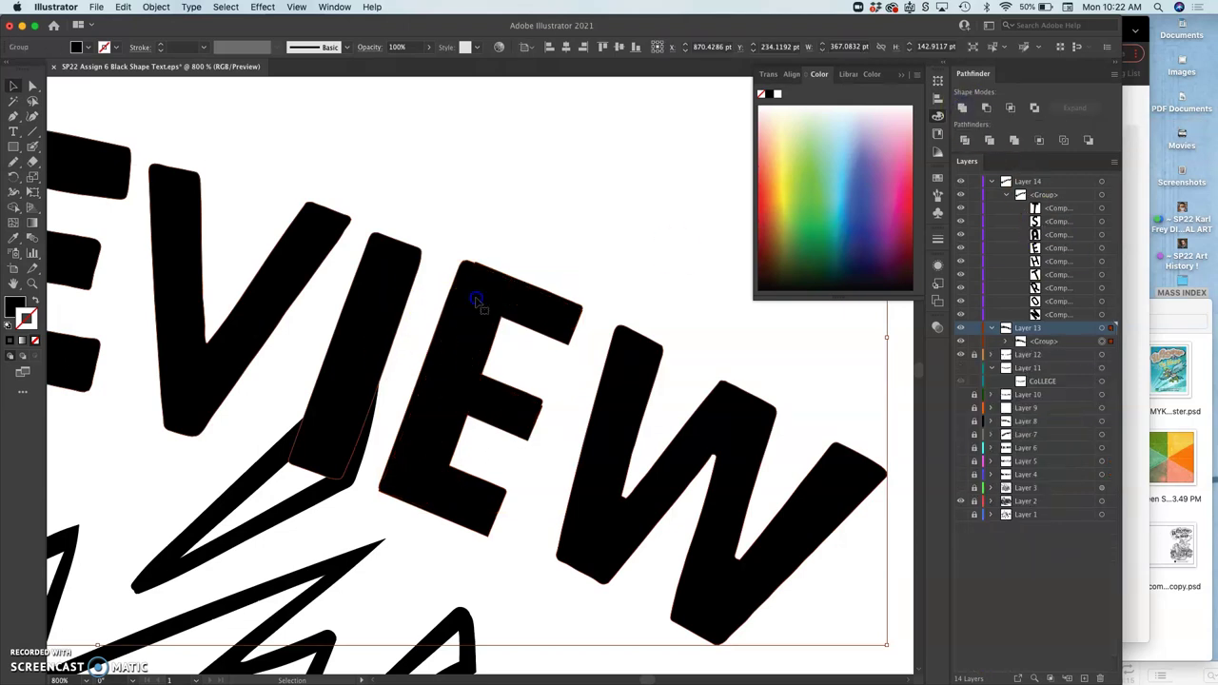
- Select only the second E of LAKEVIEW and smooth the bump on its upper edge with the Pencil tool
left_click(32, 85)
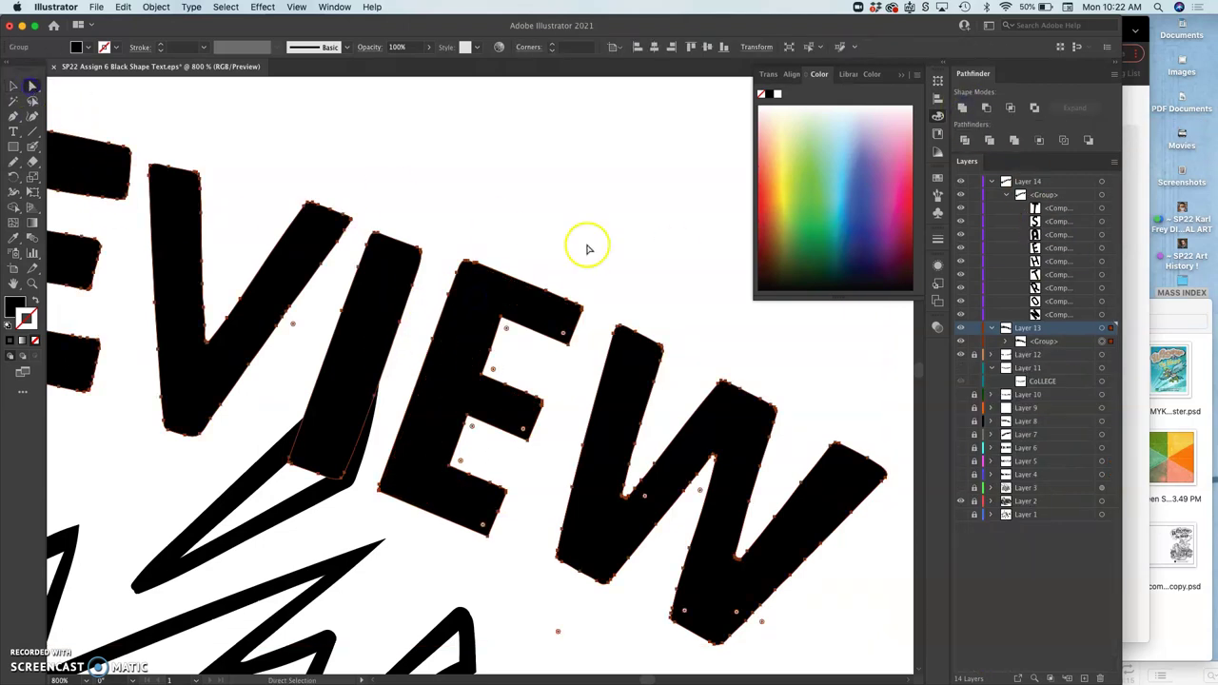
left_click(653, 237)
left_click(515, 303)
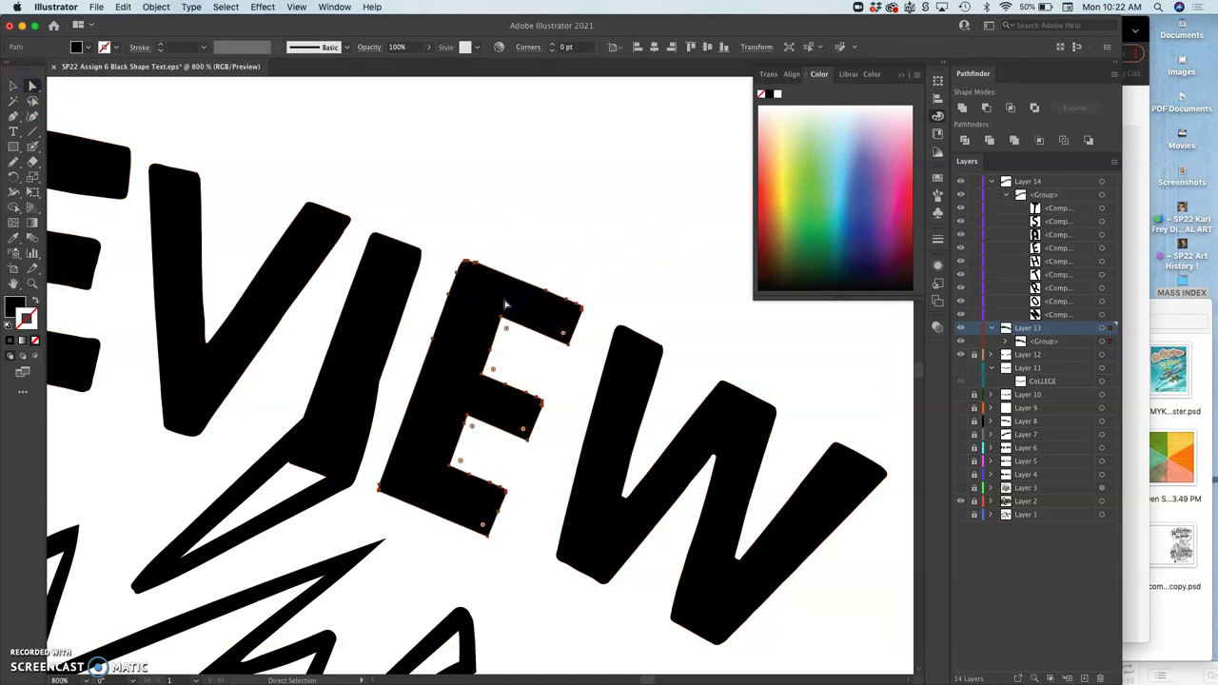
key("super+equal")
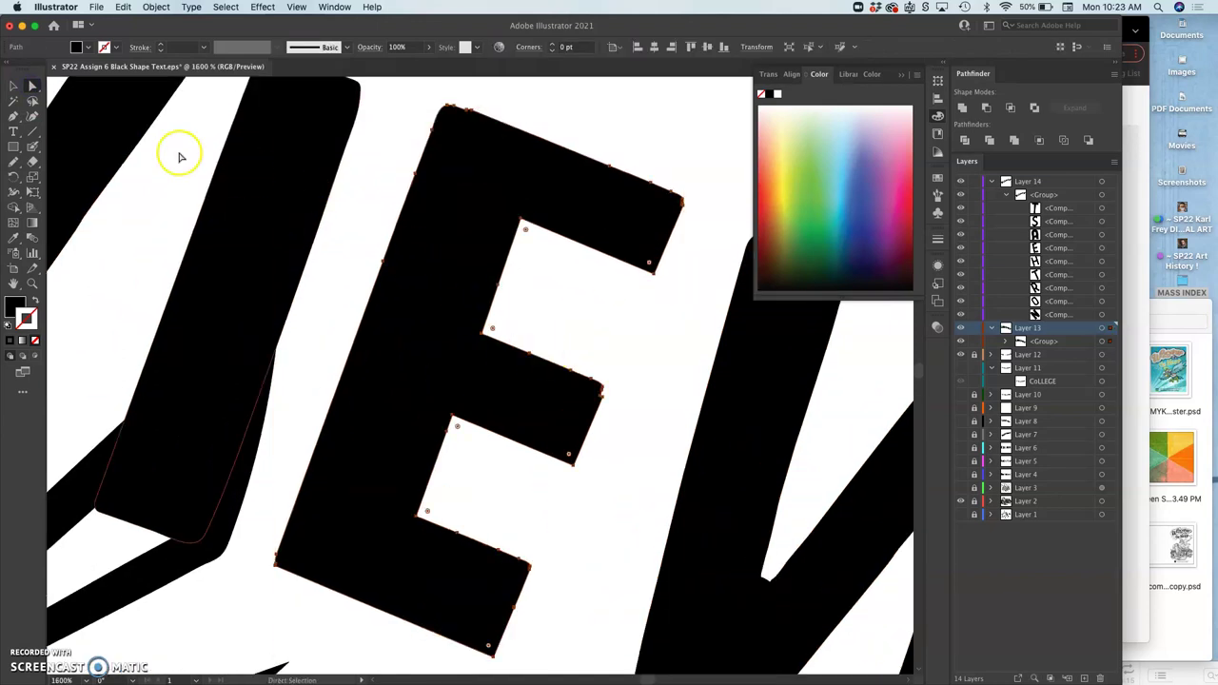
left_click(14, 162)
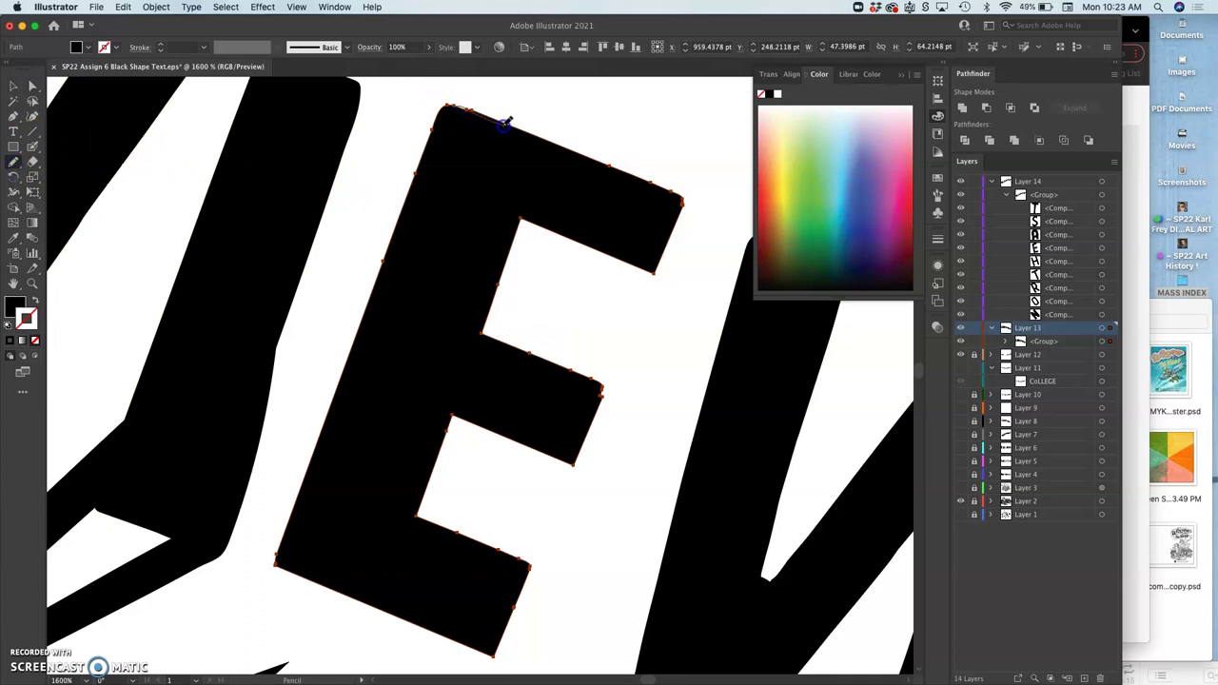
mouse_move(531, 130)
left_mouse_down()
mouse_move(624, 163)
mouse_move(687, 203)
mouse_move(663, 234)
left_mouse_up()
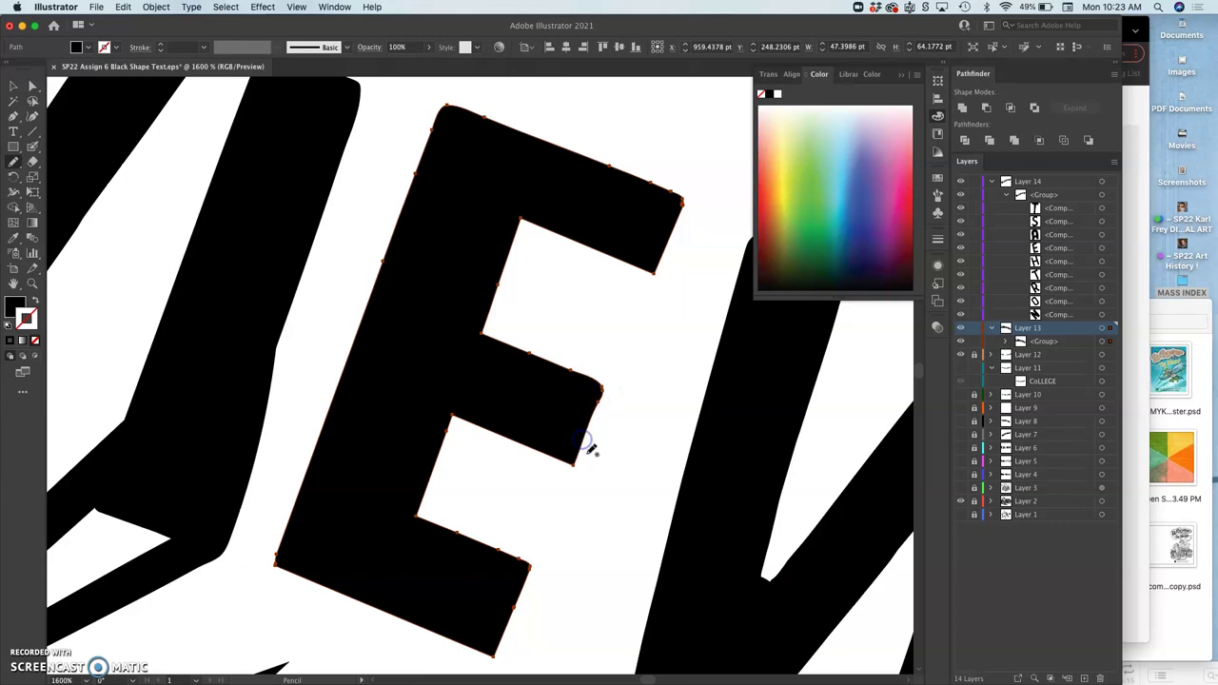
- Round the E's middle arm end, lower corners and upper inner corner with the Pencil tool
left_click_drag(591, 450, 600, 392)
left_click_drag(279, 568, 497, 651)
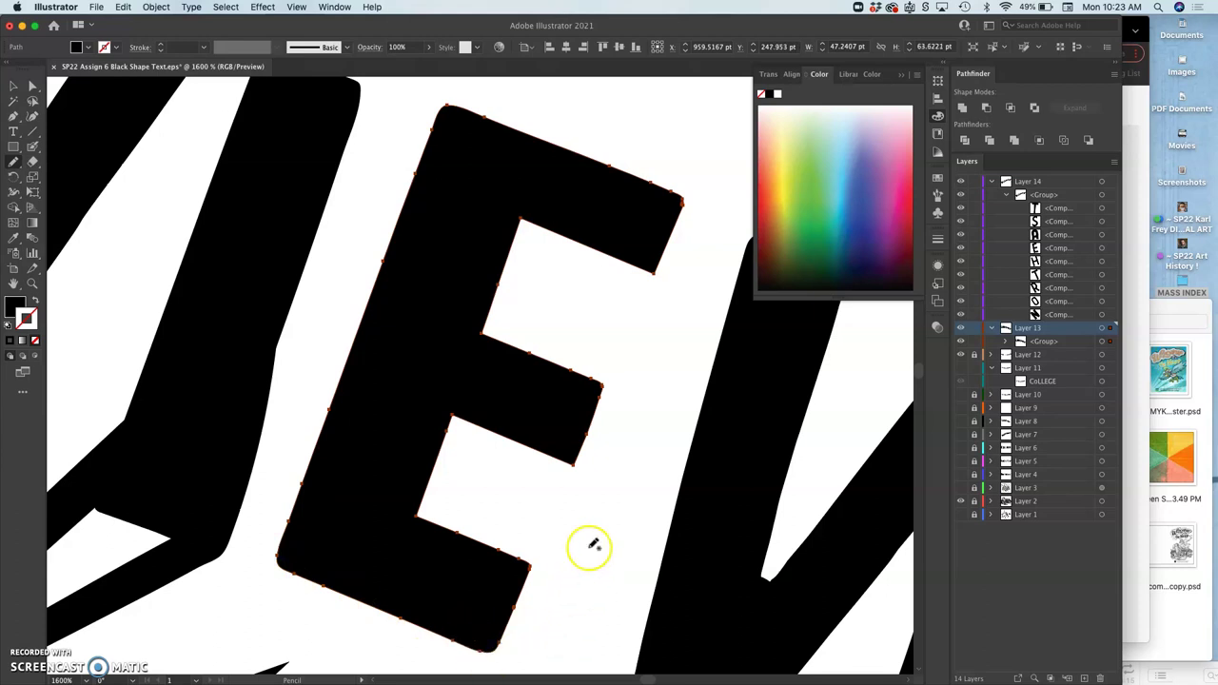
scroll(592, 548, "right", 2)
scroll(590, 549, "right", 6)
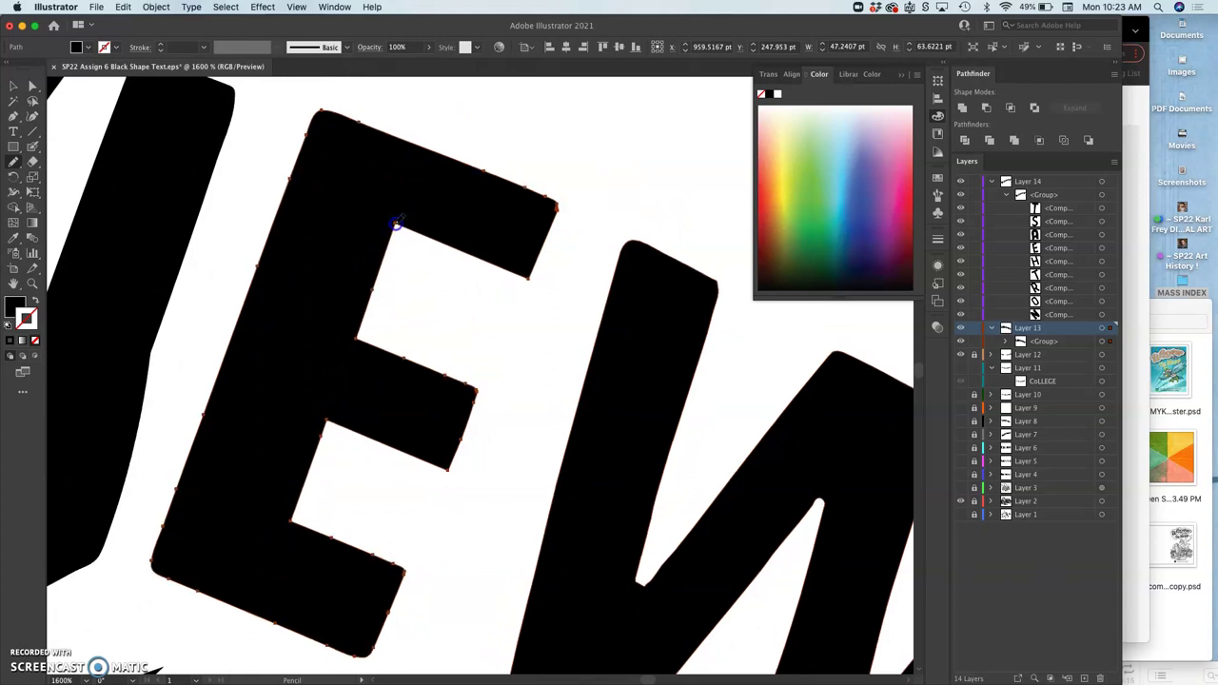
key("z")
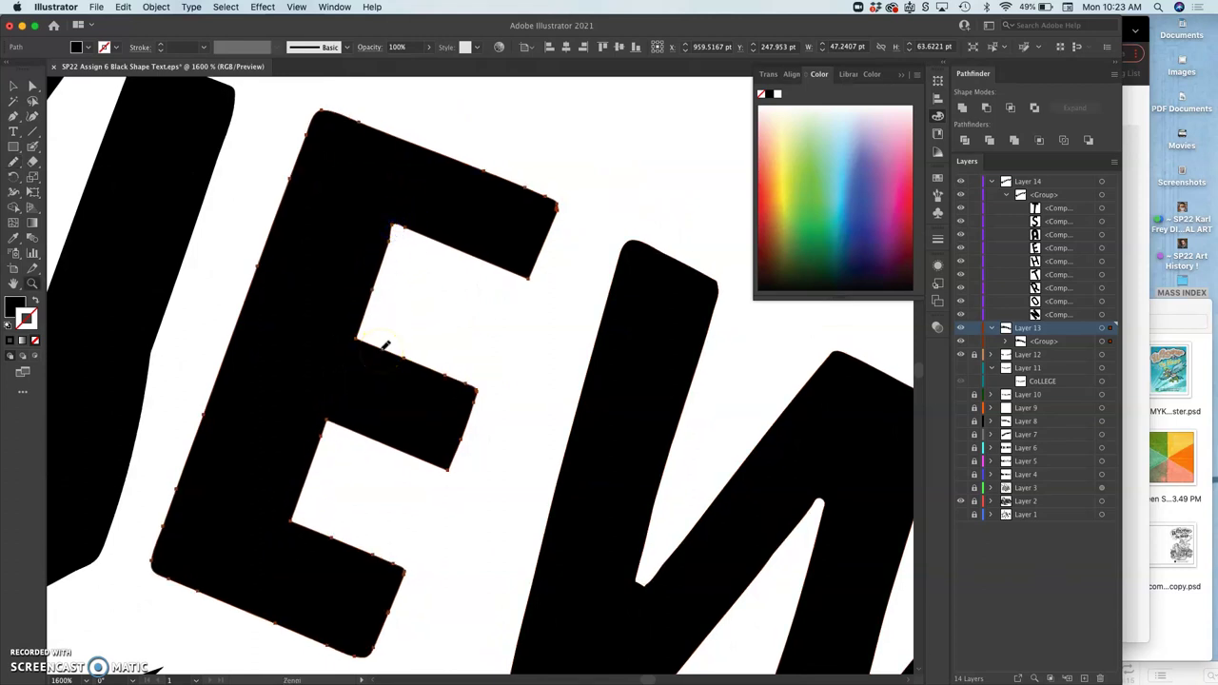
- Deselect the E and review the rounded lettering in the context of the whole logo
key("super+minus")
key("super+minus")
key("super+minus")
key("super+minus")
key("super+minus")
key("super+minus")
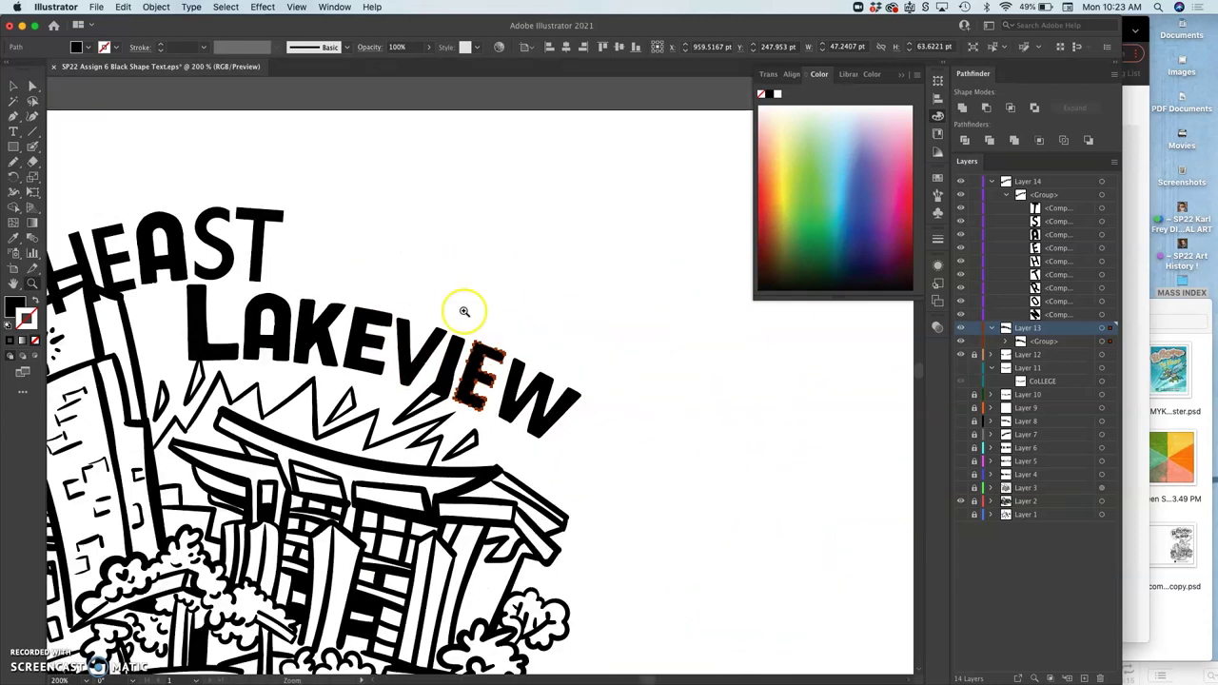
left_click(553, 328)
key("super+minus")
key("super+minus")
key("super+minus")
key("a")
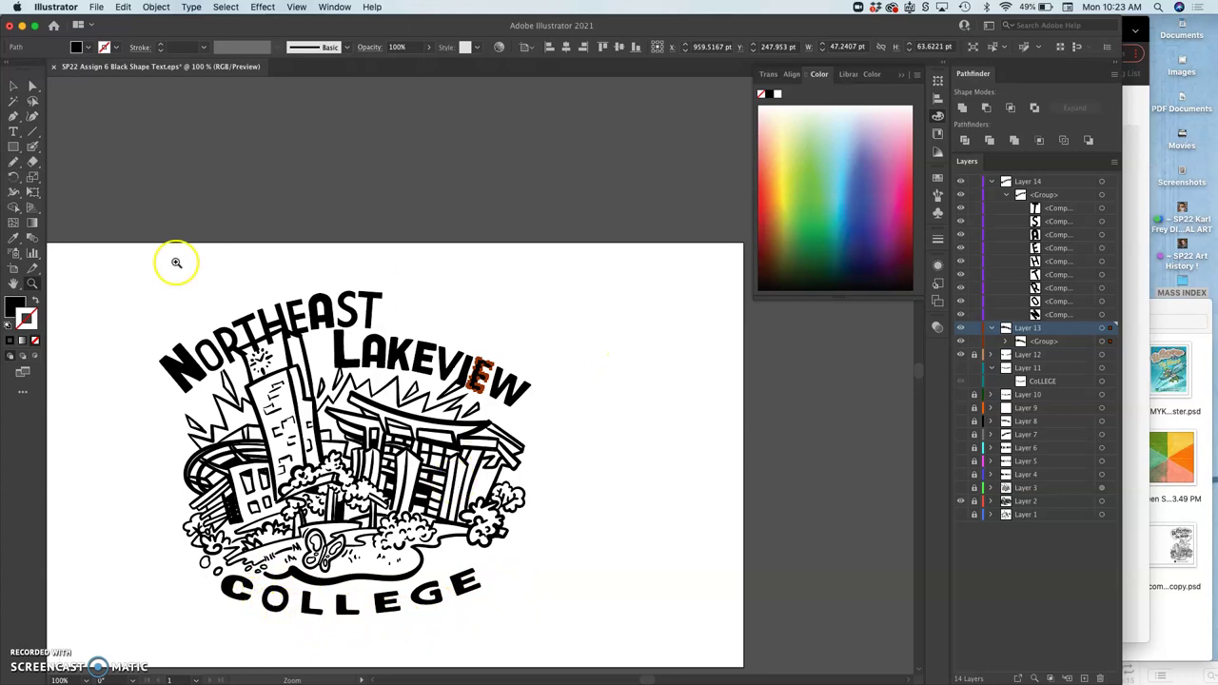
left_click(32, 86)
left_click(559, 345)
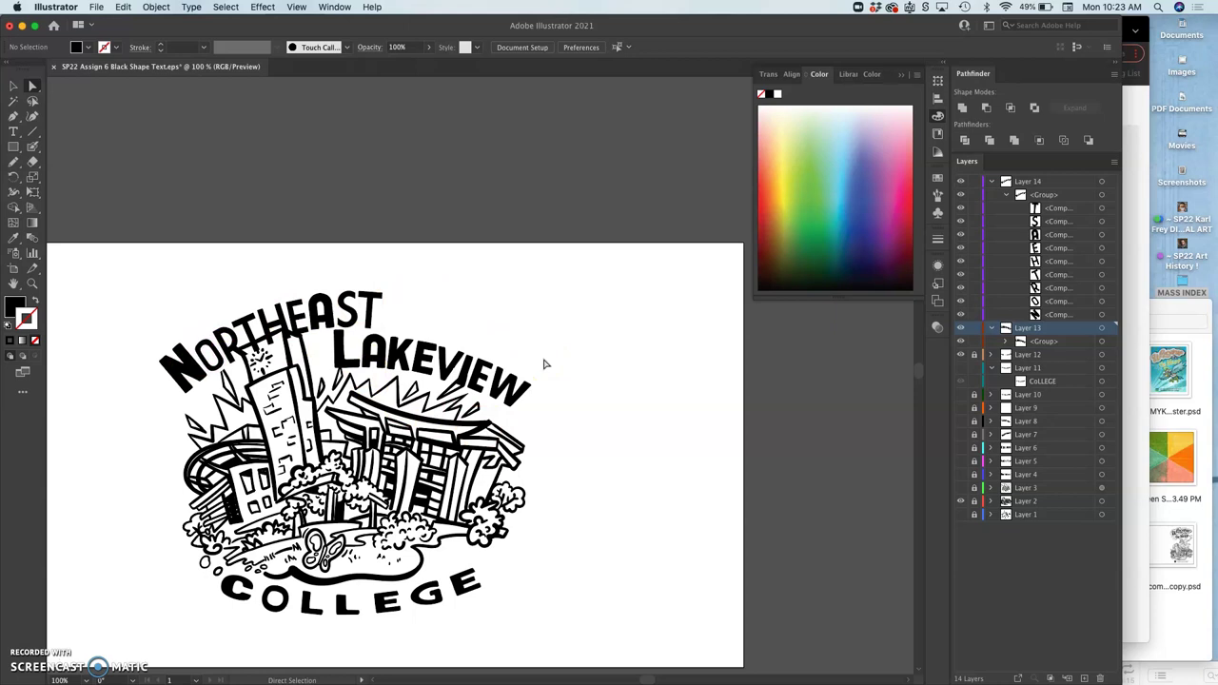
- Examine the I of LAKEVIEW where it meets the spiky line art beneath the lettering
key("super+plus")
key("super+plus")
key("super+plus")
key("super+plus")
key("super+plus")
scroll(546, 364, "left", 5)
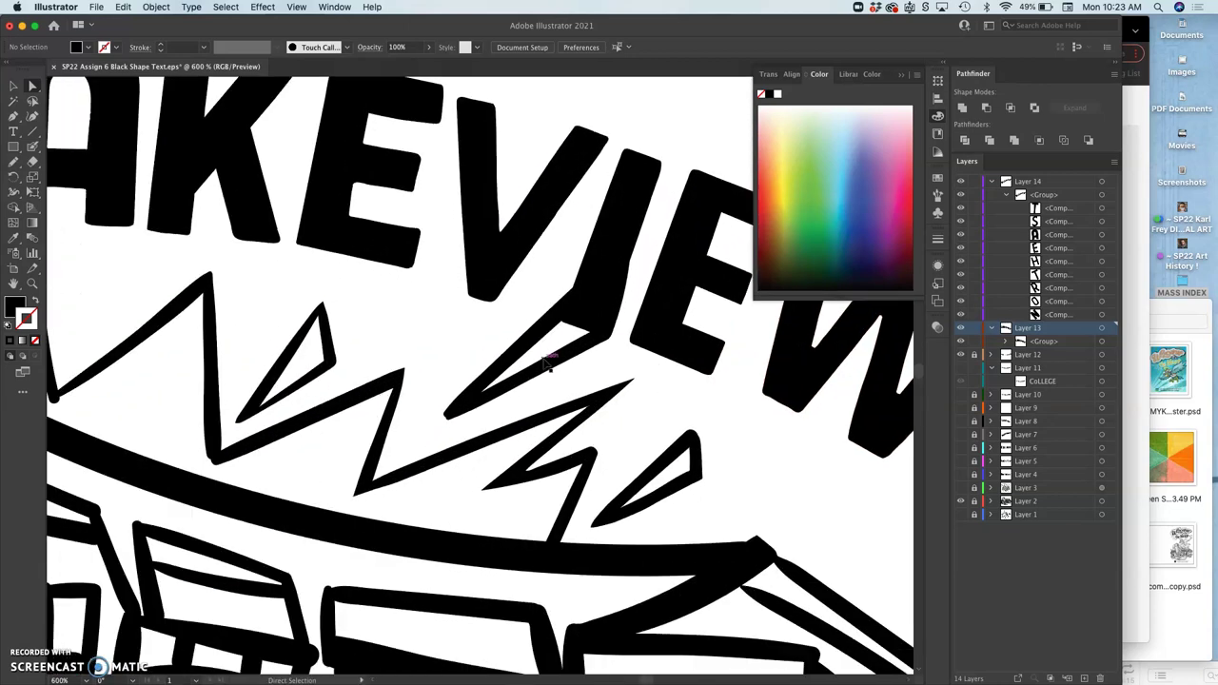
scroll(546, 364, "up", 3)
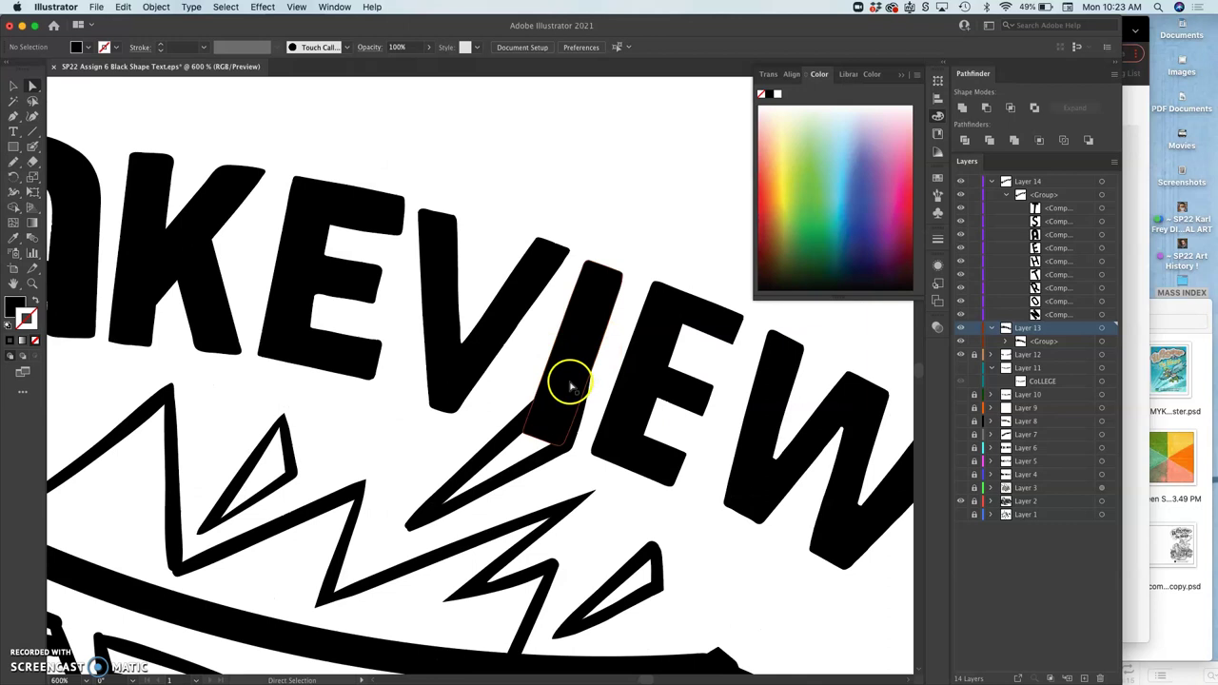
- Unlock Layer 12, which holds the COLLEGE lettering beneath the campus illustration
left_click_drag(536, 455, 486, 478)
scroll(487, 479, "down", 1)
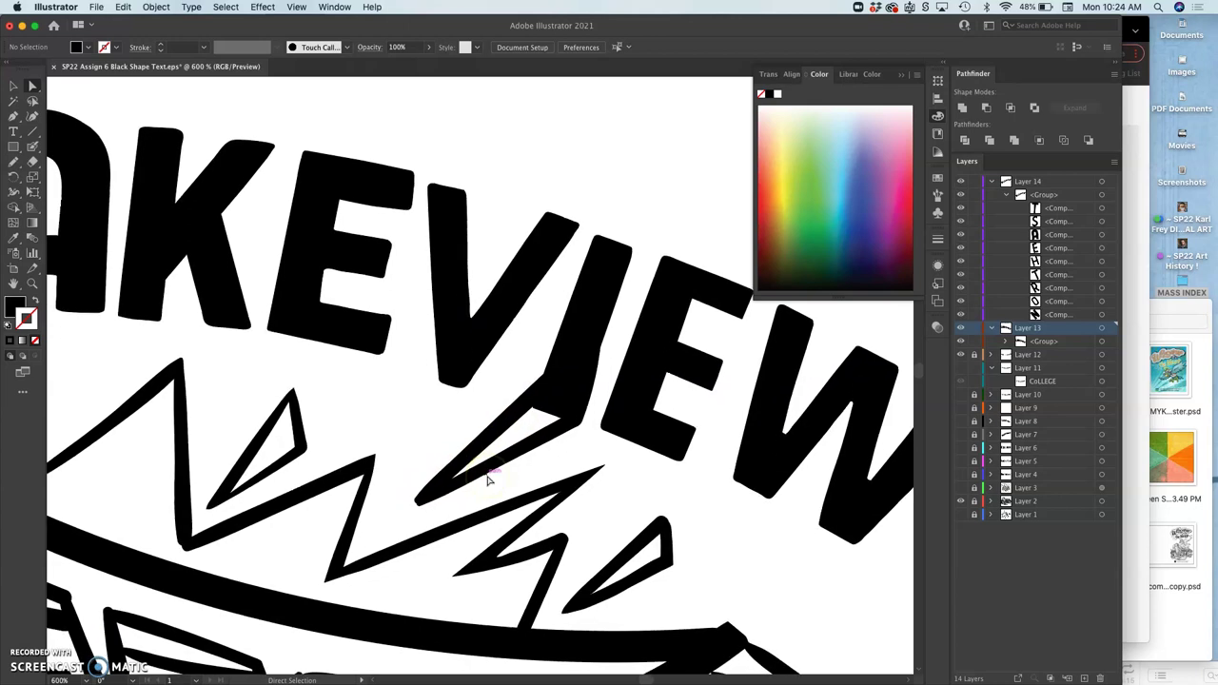
scroll(523, 438, "down", 3)
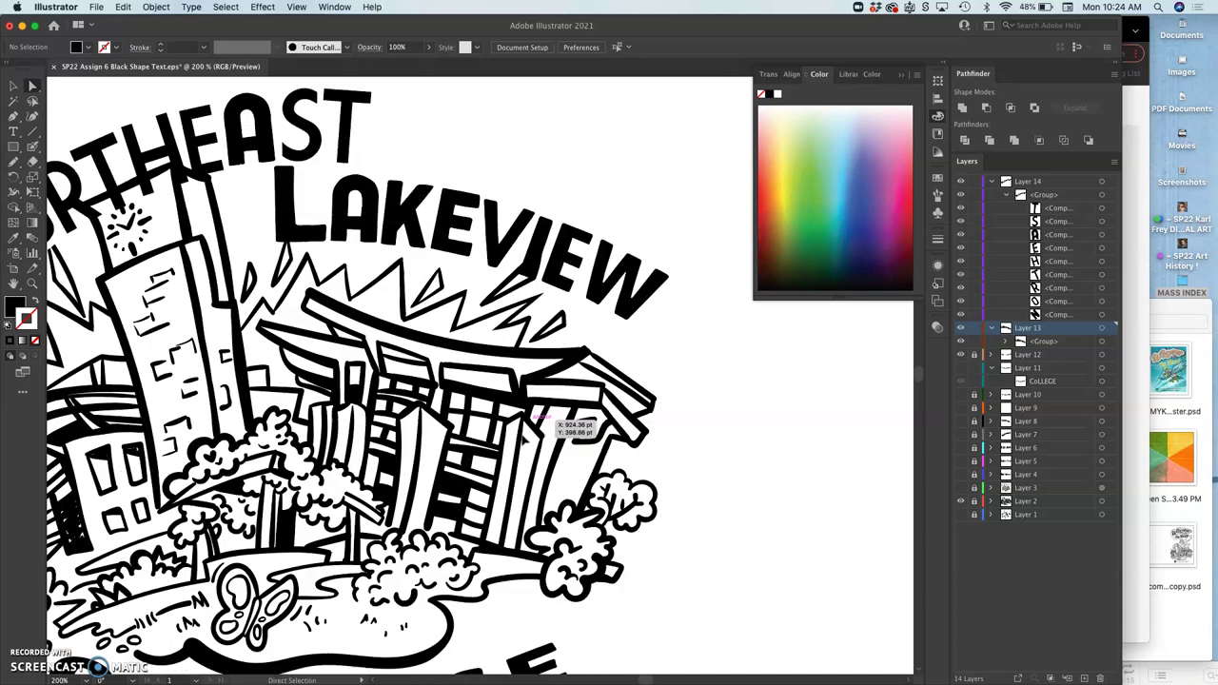
scroll(525, 438, "left", 3)
scroll(524, 439, "left", 2)
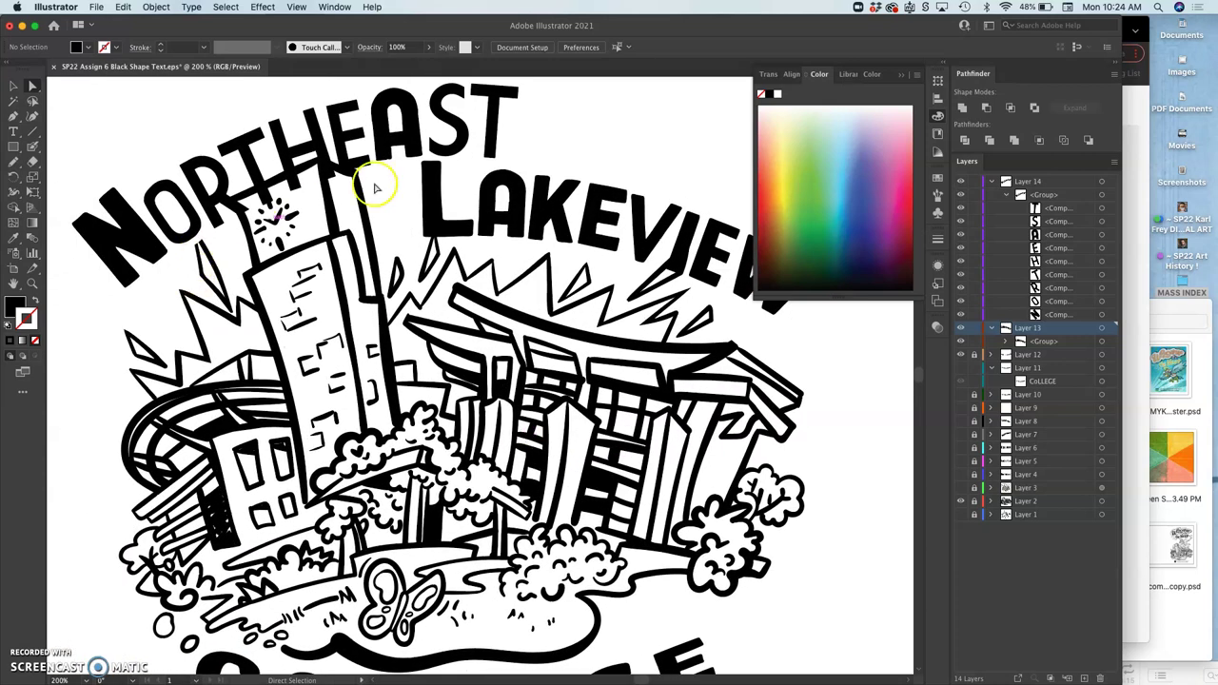
scroll(340, 394, "down", 5)
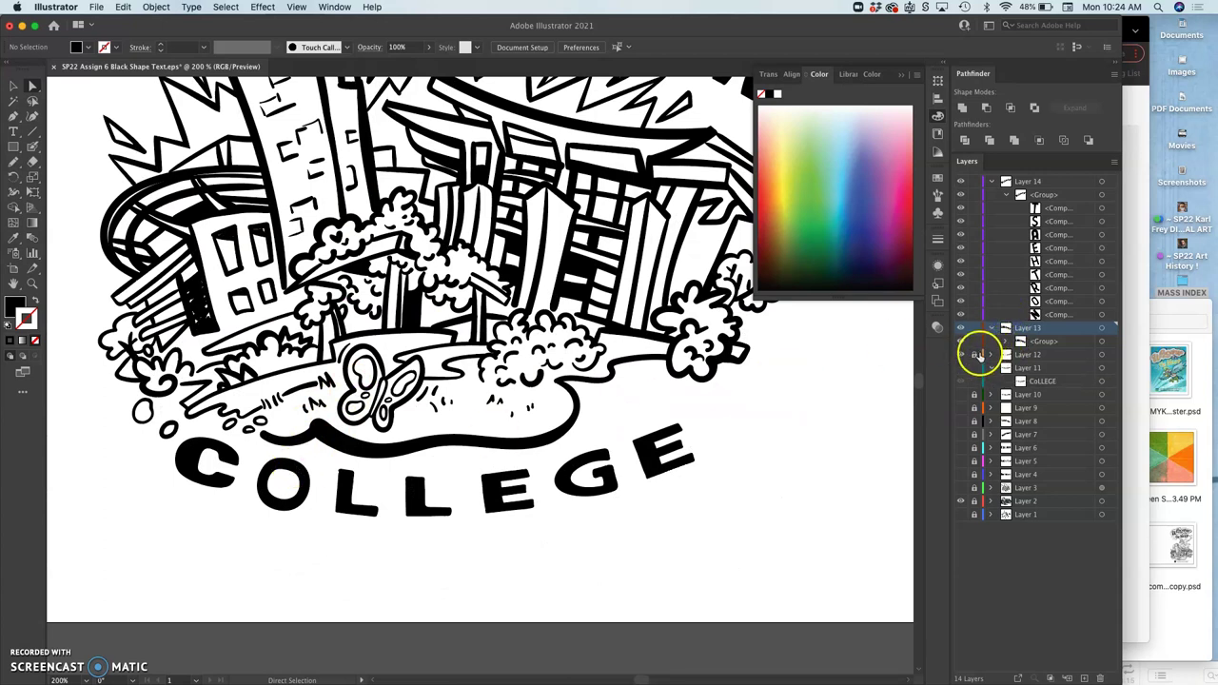
left_click(961, 354)
left_click(962, 354)
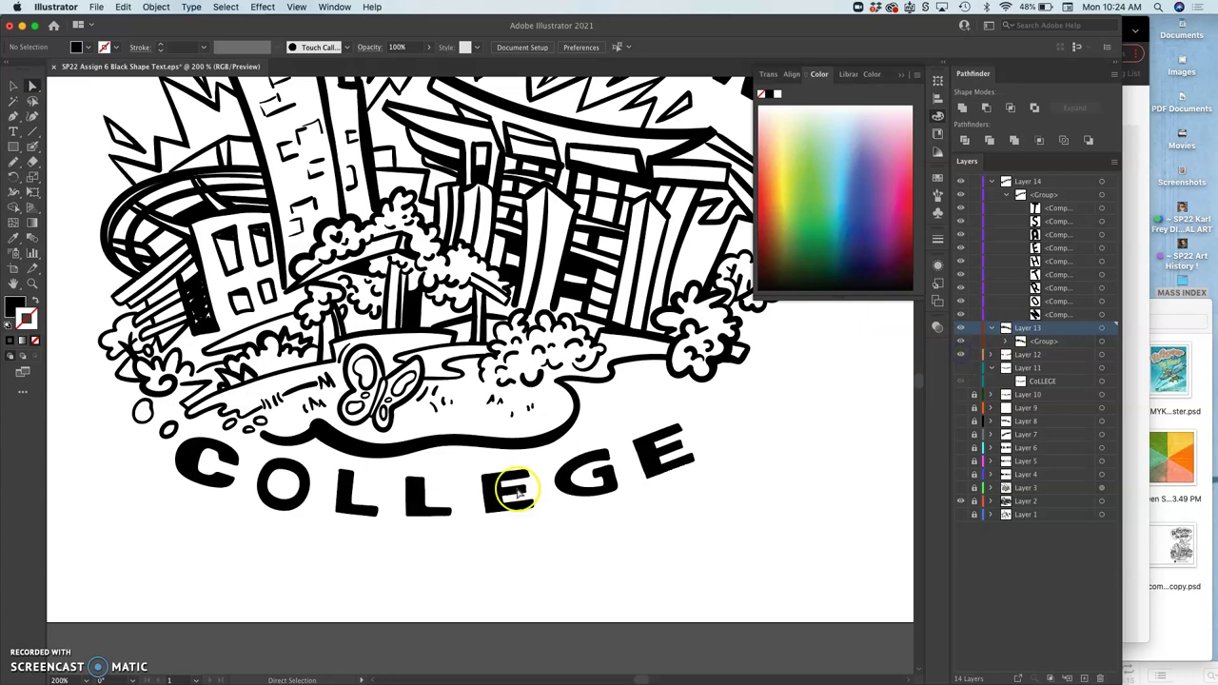
- Lasso the anchor points on the left outer edge of COLLEGE's O and shift them outward, making the letter about 50.3 pt wide
left_click(284, 511)
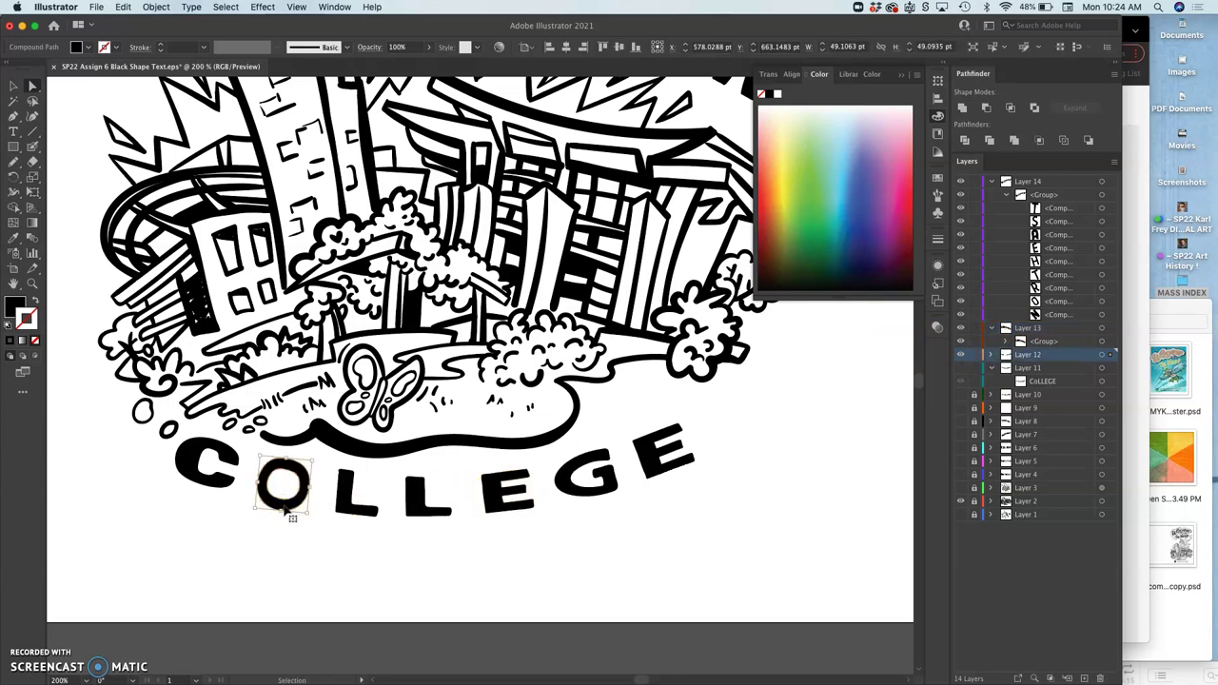
scroll(284, 511, "up", 6)
left_click(308, 408)
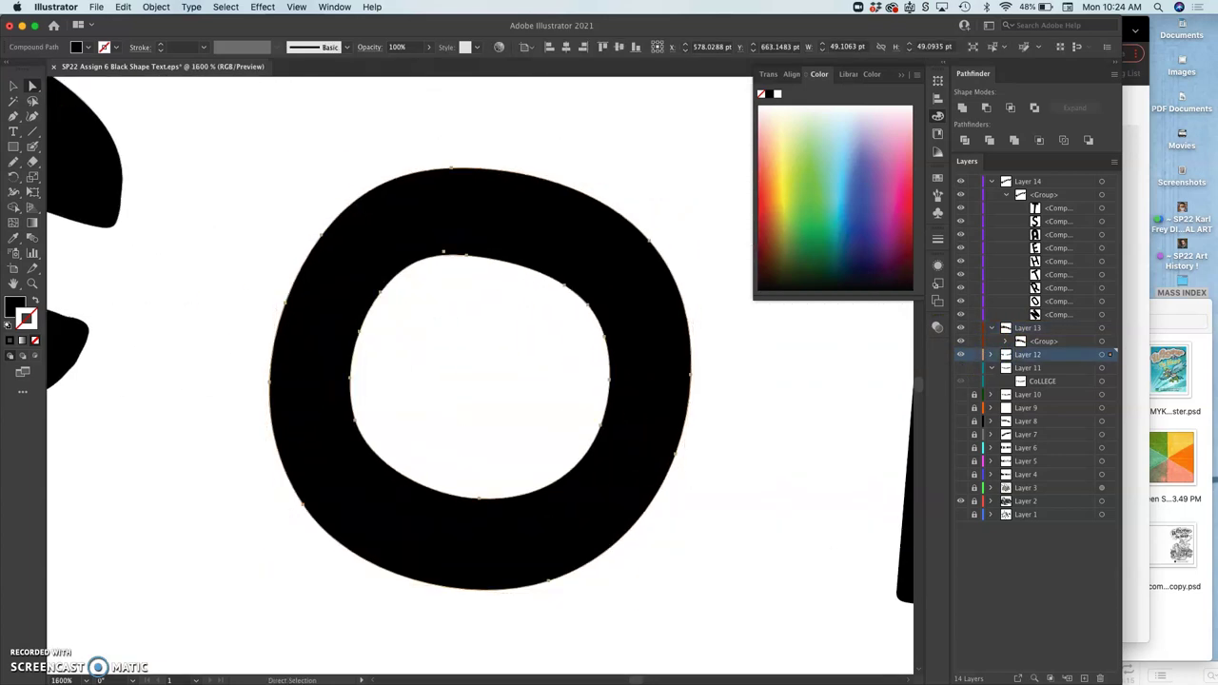
left_click(16, 157)
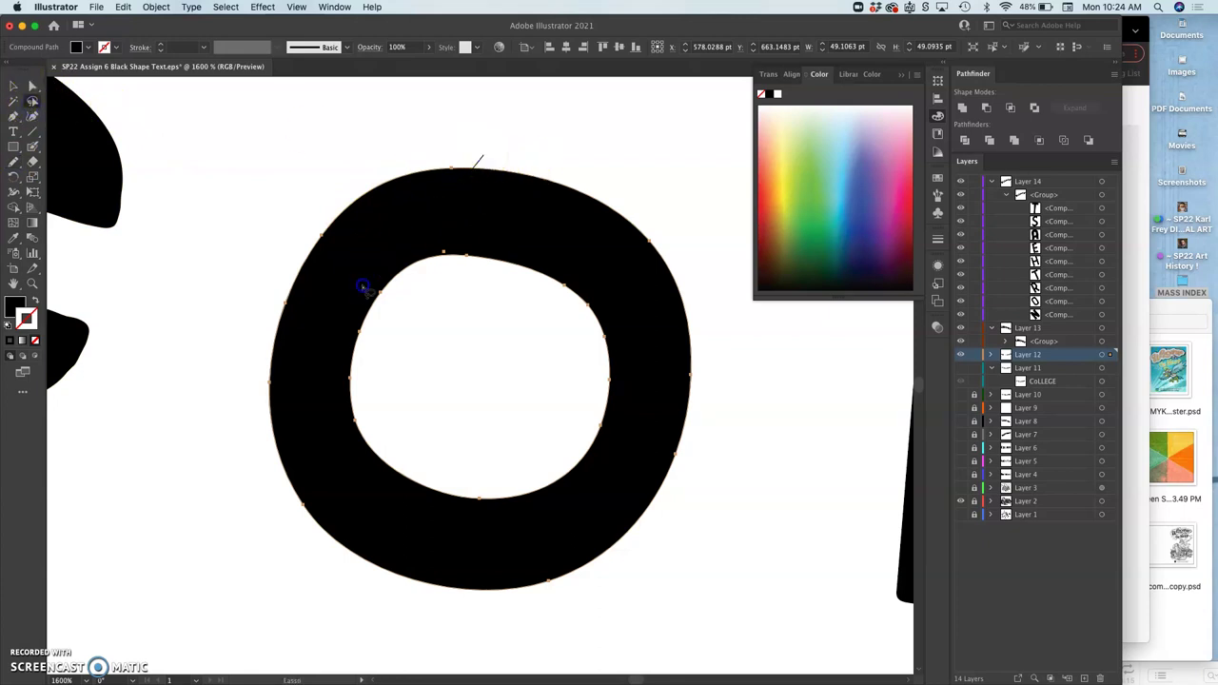
mouse_move(407, 590)
left_mouse_down()
mouse_move(218, 511)
mouse_move(258, 220)
mouse_move(464, 140)
left_mouse_up()
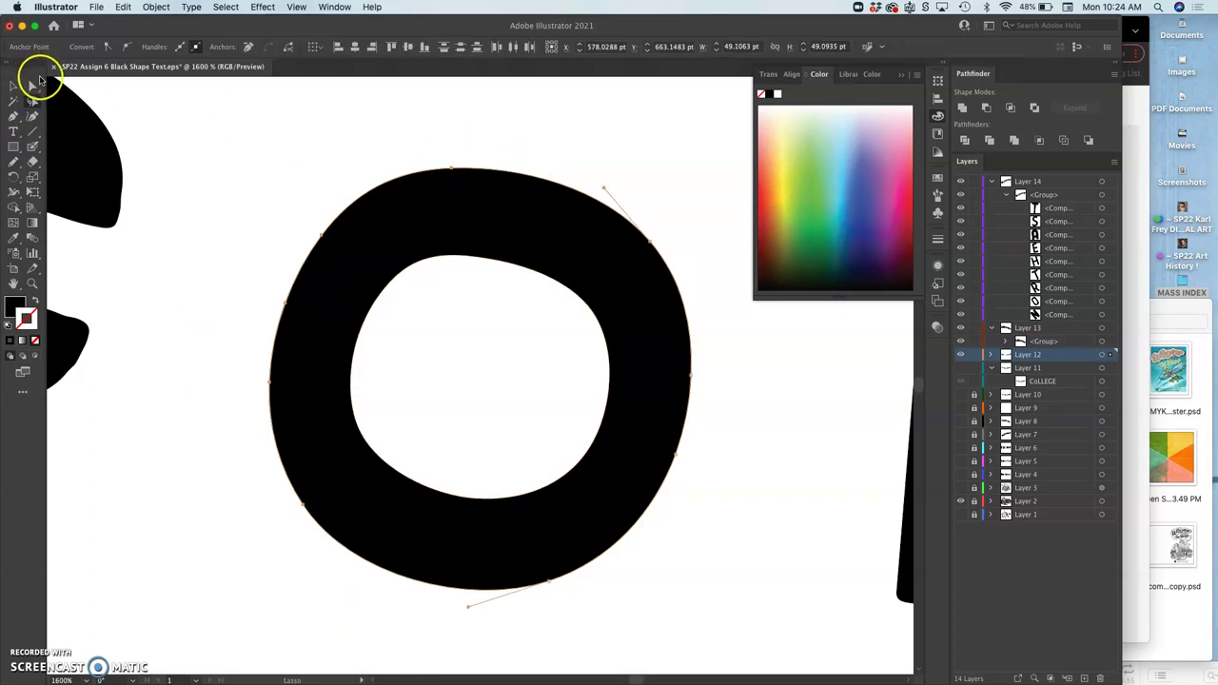
left_click(32, 86)
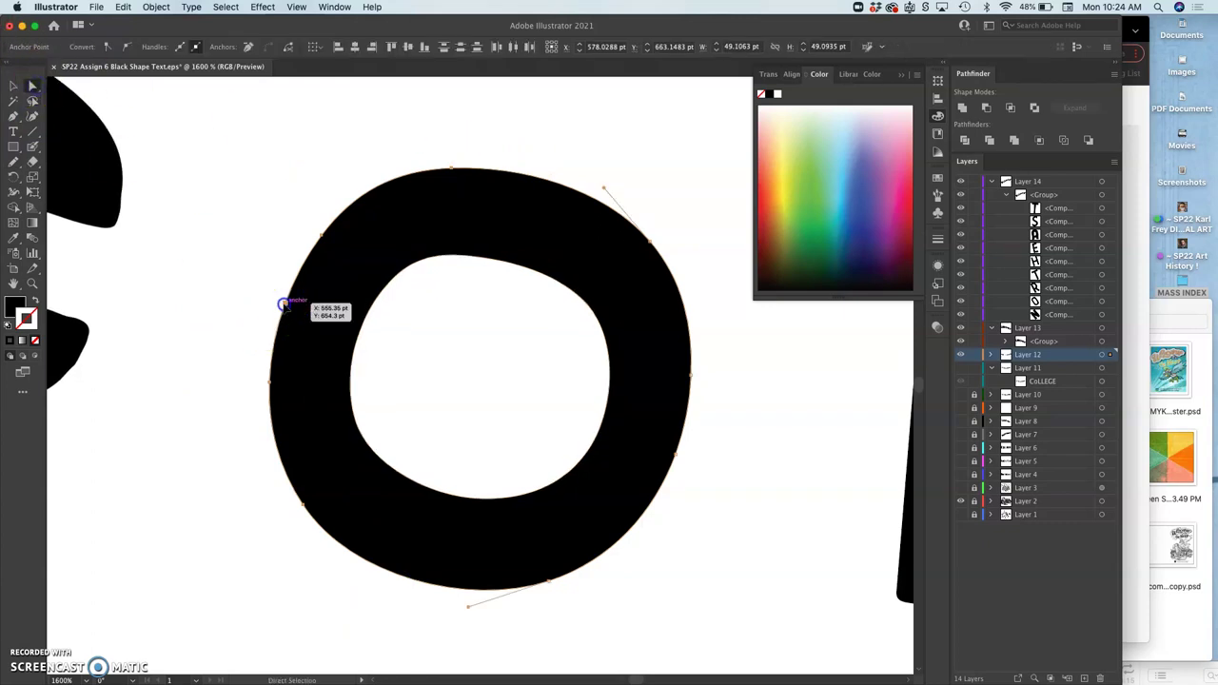
left_click_drag(284, 304, 275, 302)
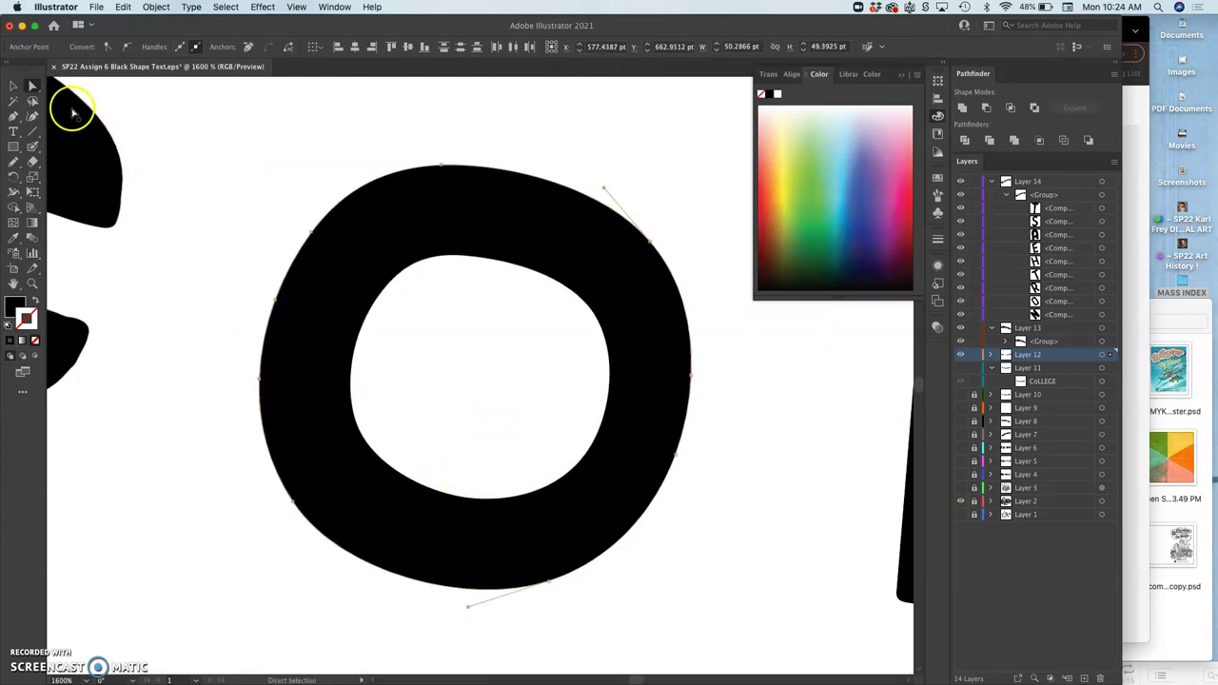
- Lasso the right outer anchor points of the O, shift them outward to about 51.3 pt overall width, and deselect the letter
left_click(32, 101)
mouse_move(640, 179)
left_mouse_down()
mouse_move(595, 241)
mouse_move(636, 446)
left_mouse_up()
mouse_move(501, 592)
left_mouse_down()
mouse_move(738, 463)
mouse_move(755, 365)
mouse_move(735, 304)
mouse_move(645, 182)
left_mouse_up()
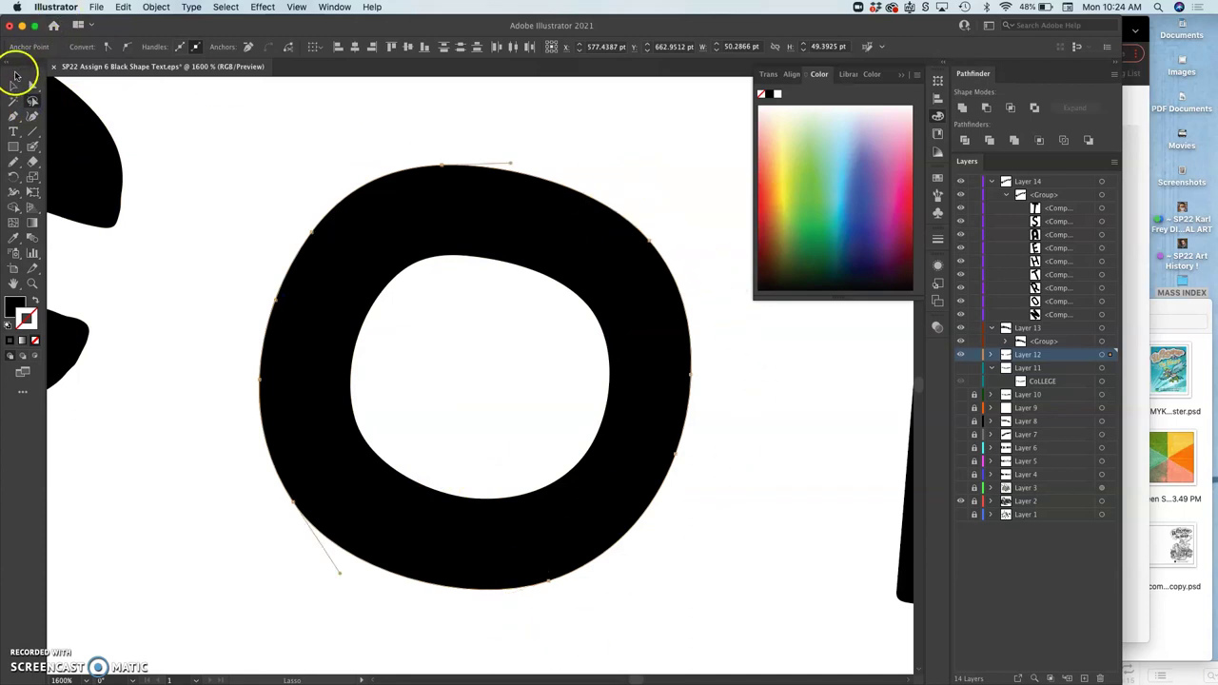
left_click(32, 85)
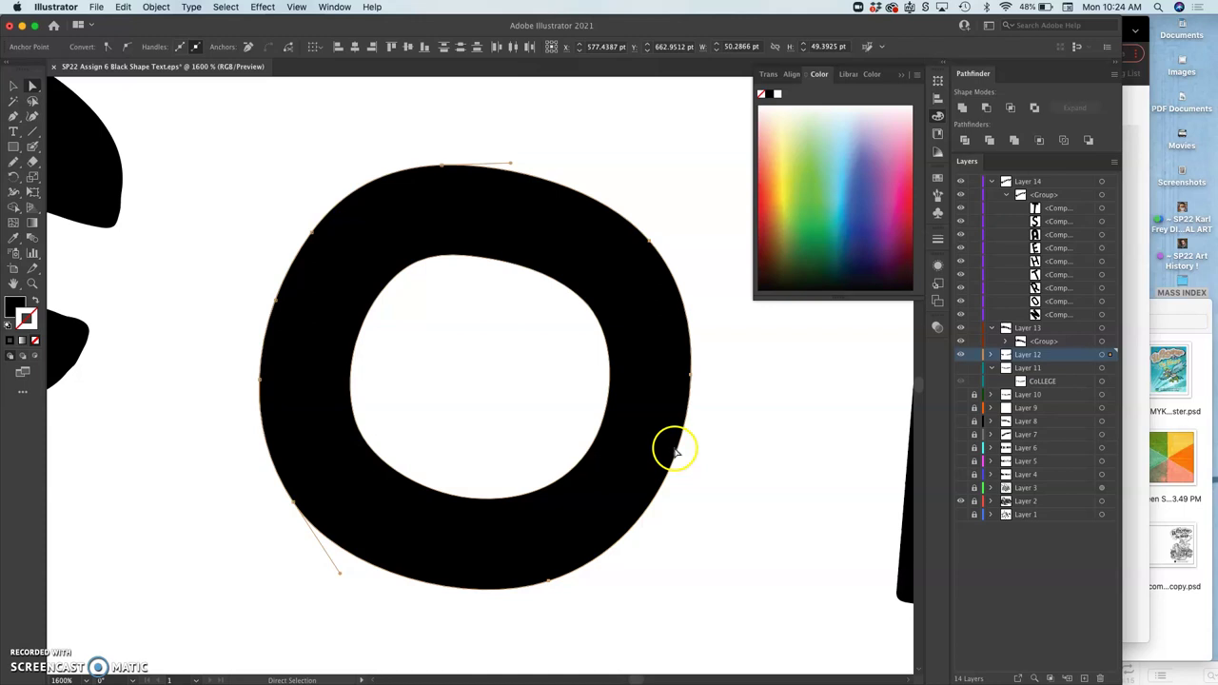
left_click_drag(675, 453, 688, 461)
key("super+minus")
key("super+minus")
key("super+minus")
key("super+minus")
key("super+minus")
key("super+minus")
key("super+minus")
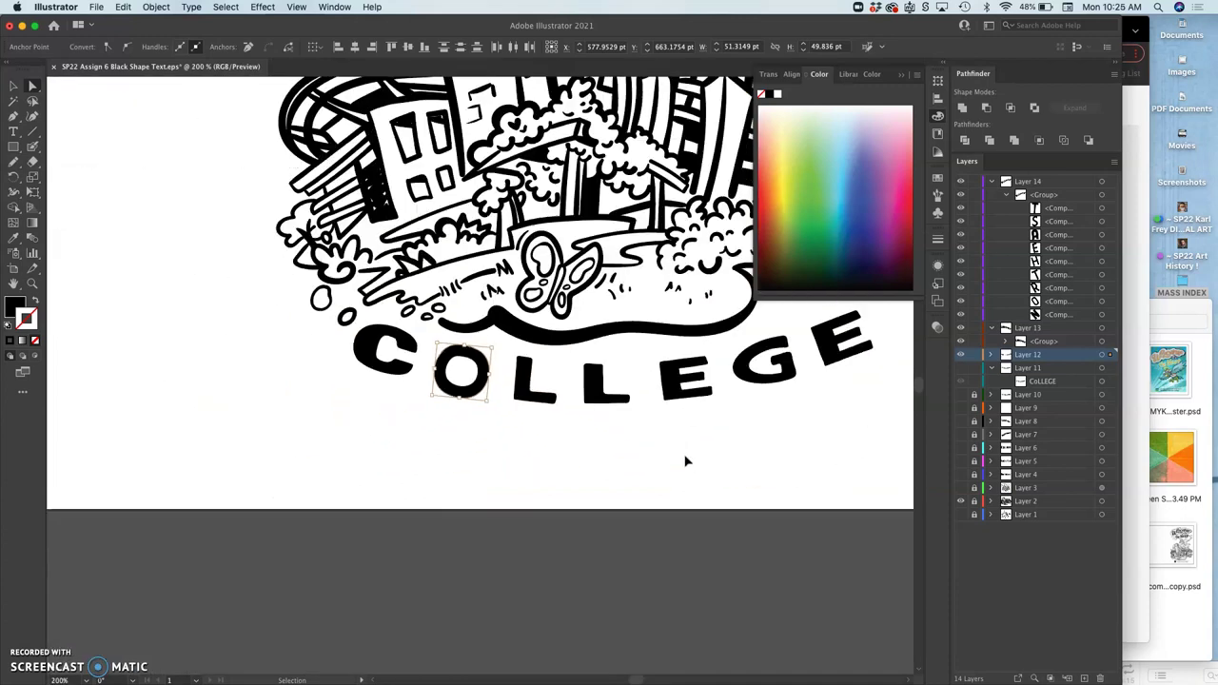
left_click(639, 461)
- Lock Layers 12 and 13, collapse Layers 11 and 13, and save the document
scroll(638, 461, "up", 10)
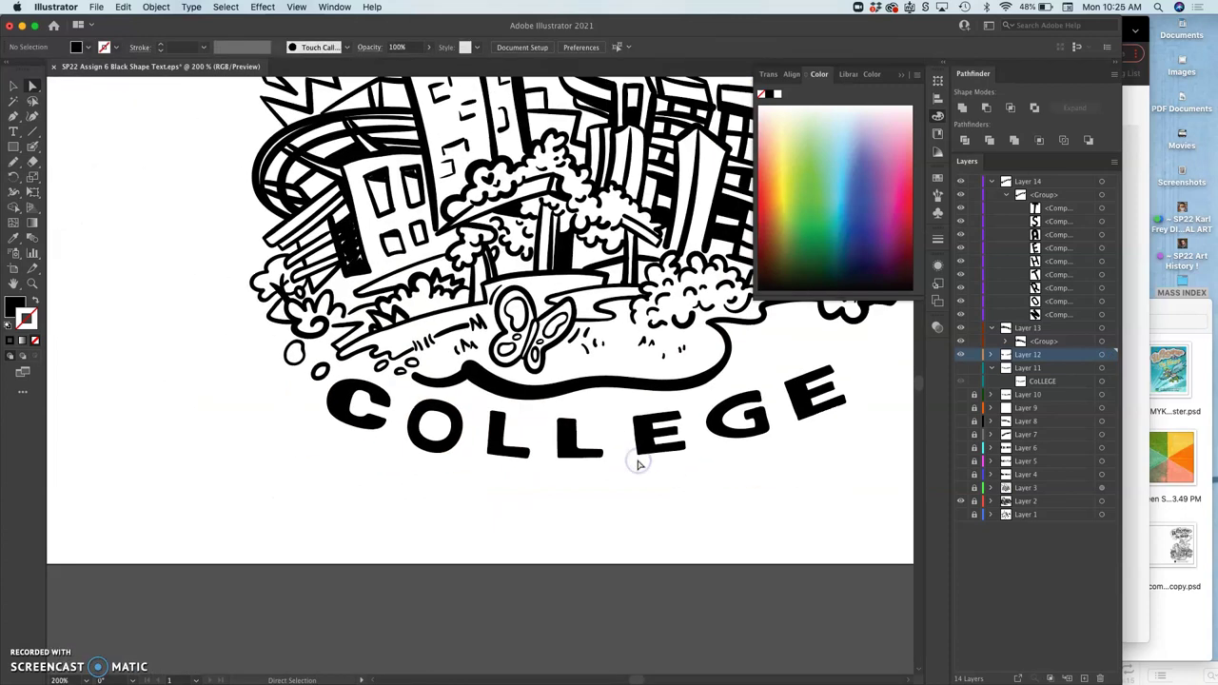
scroll(639, 461, "up", 10)
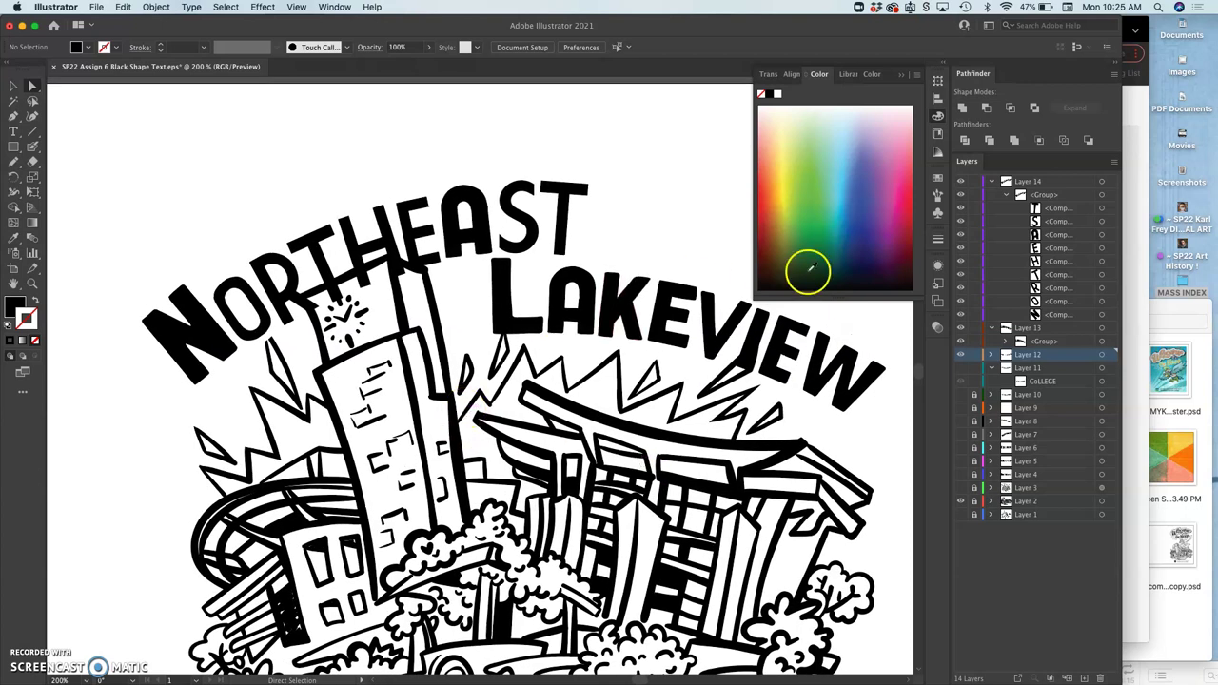
left_click(993, 328)
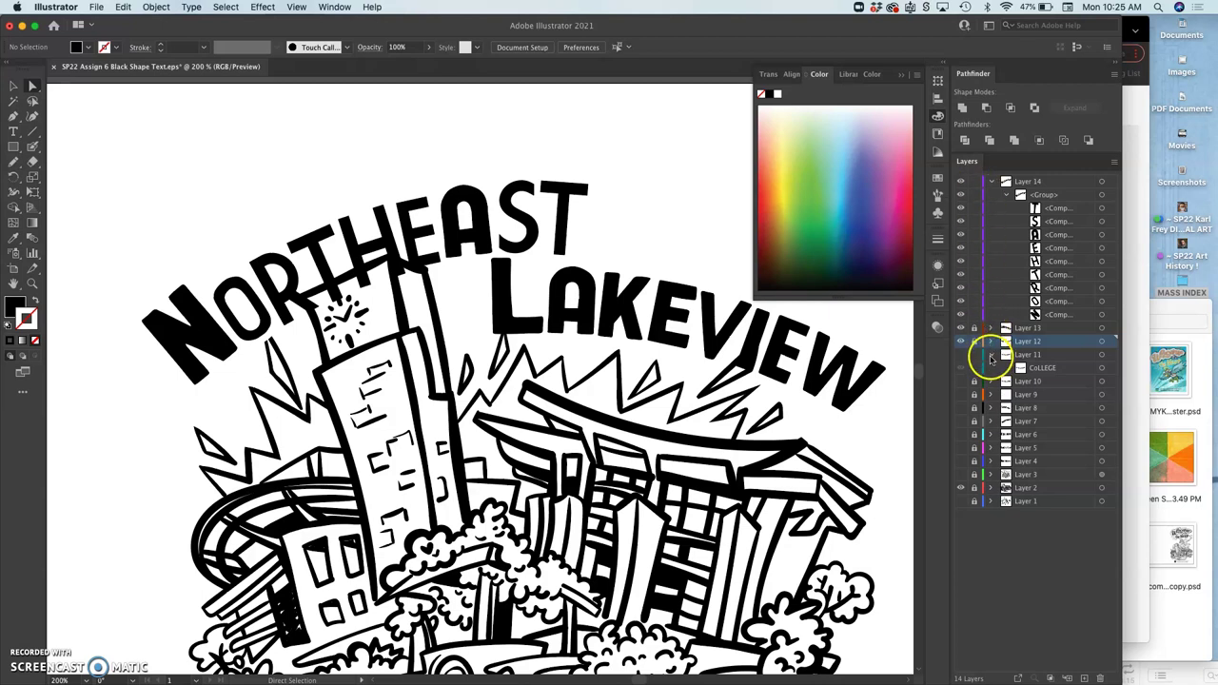
left_click(993, 355)
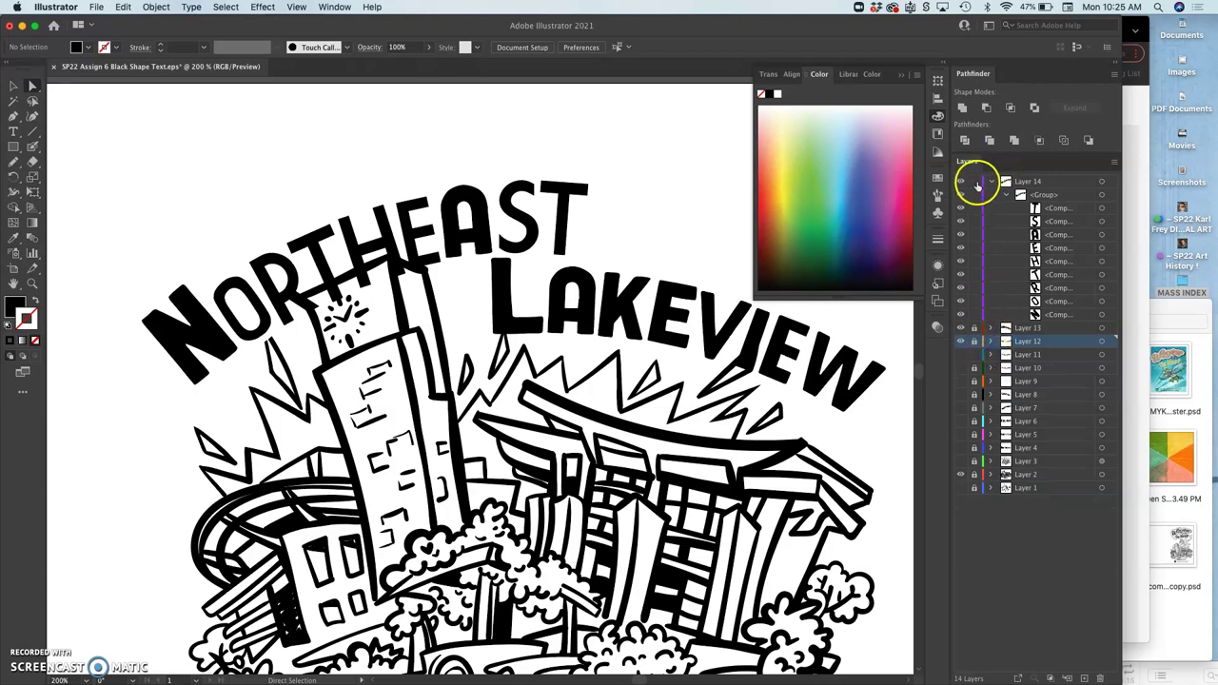
key("super+s")
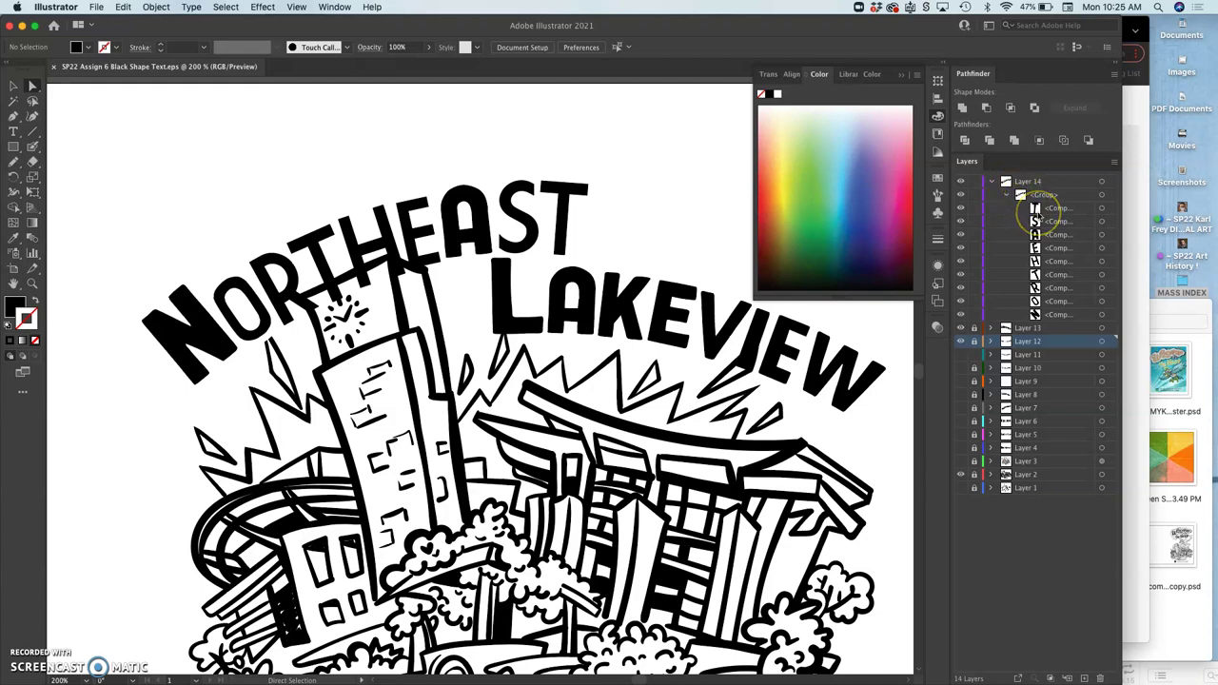
left_click(1102, 301)
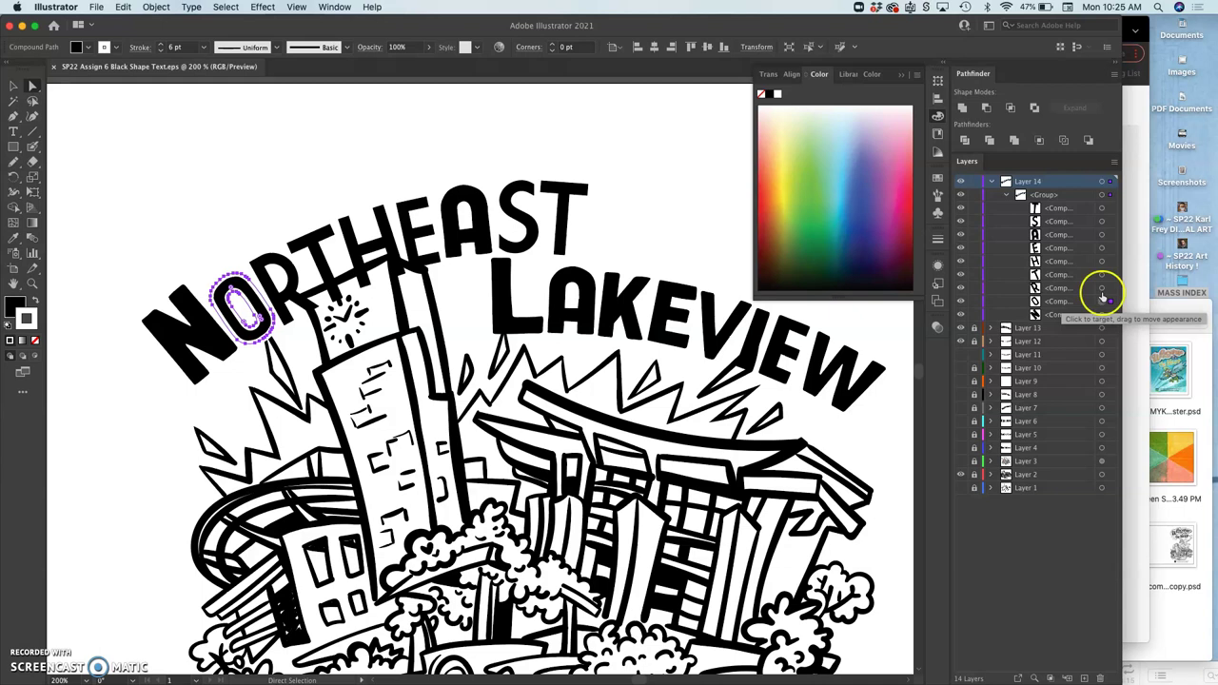
left_click(1102, 287, "shift")
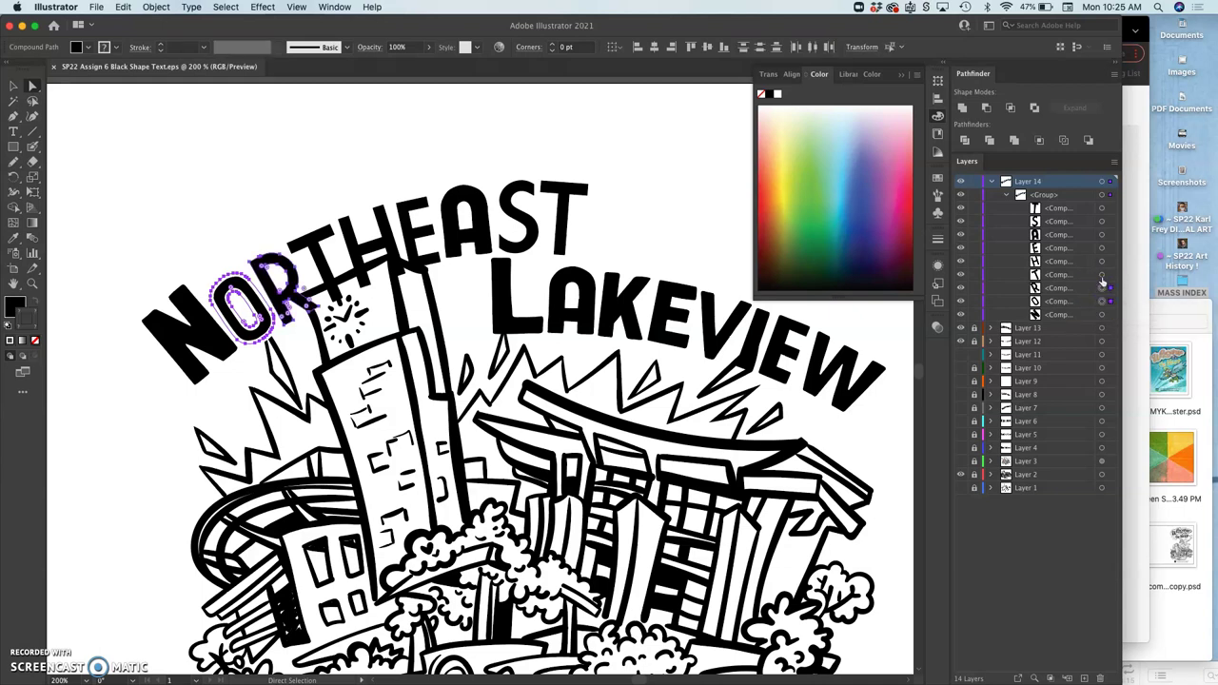
left_click(1102, 274, "shift")
left_click(1103, 261, "shift")
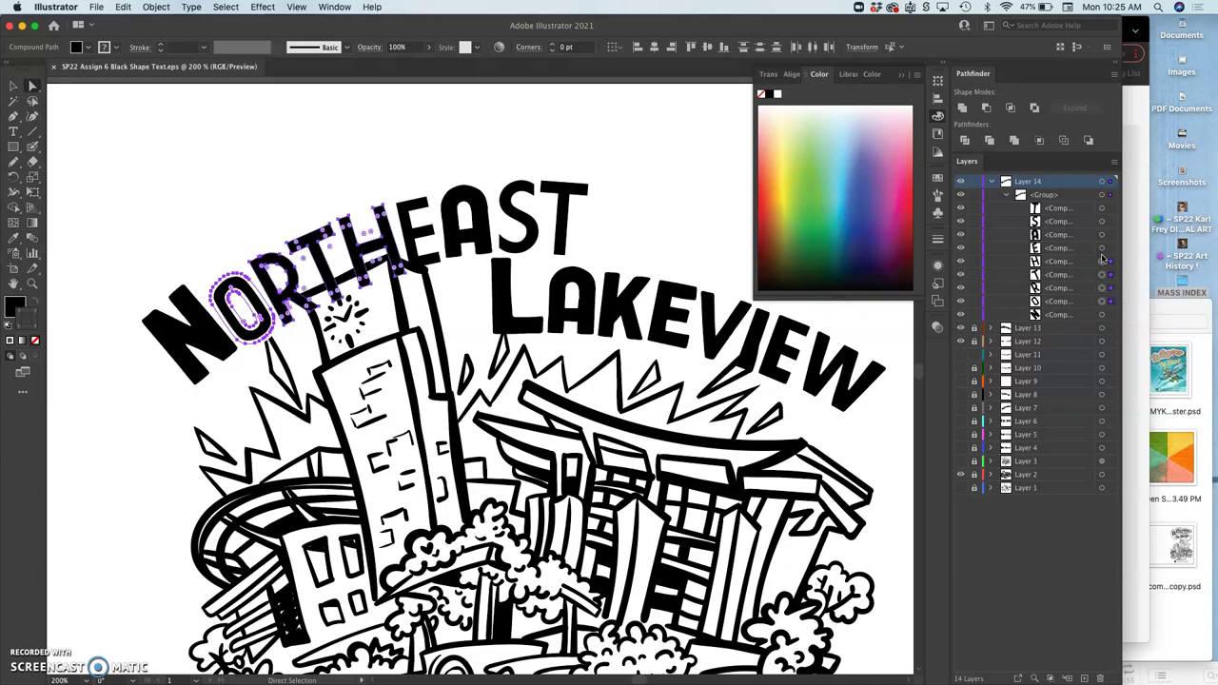
left_click(1102, 249, "shift")
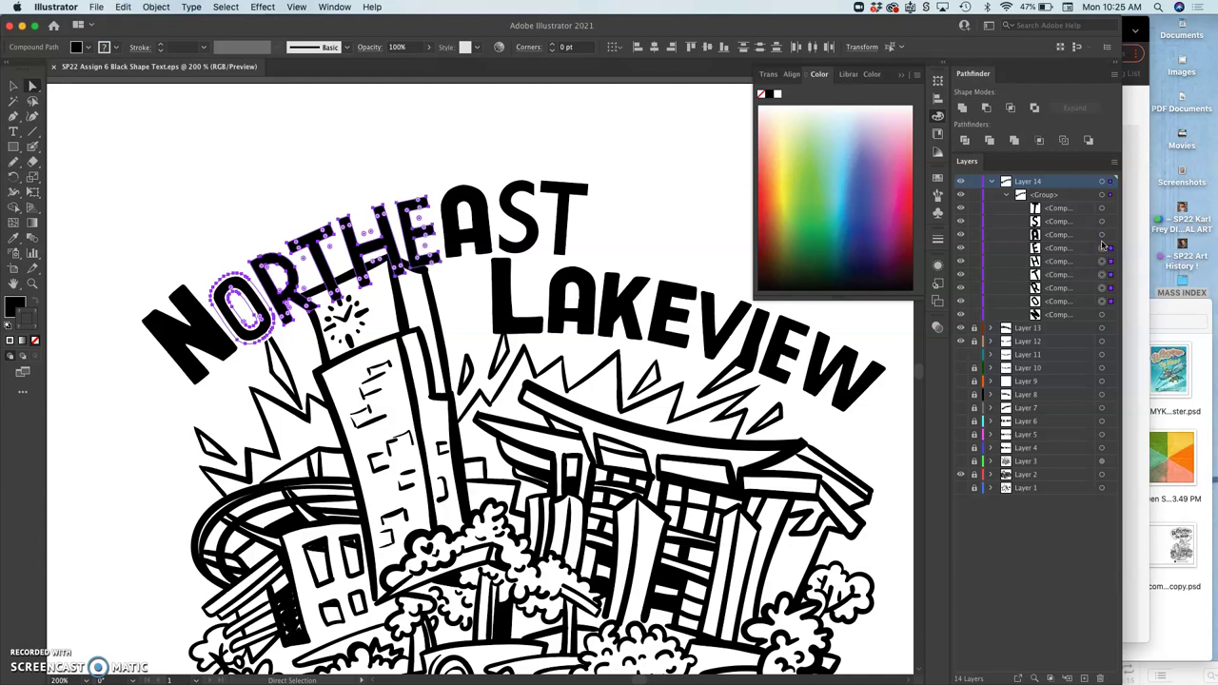
left_click(1102, 233, "shift")
left_click(1103, 221, "shift")
left_click(1103, 208, "shift")
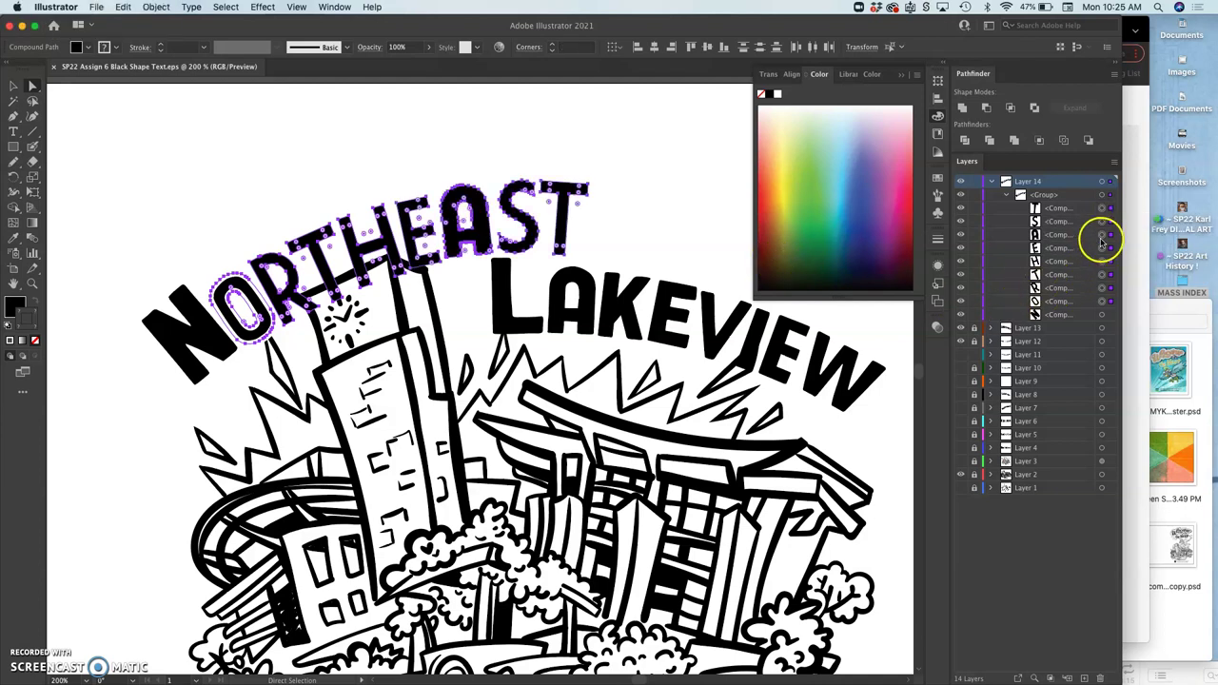
left_click(1103, 236, "shift")
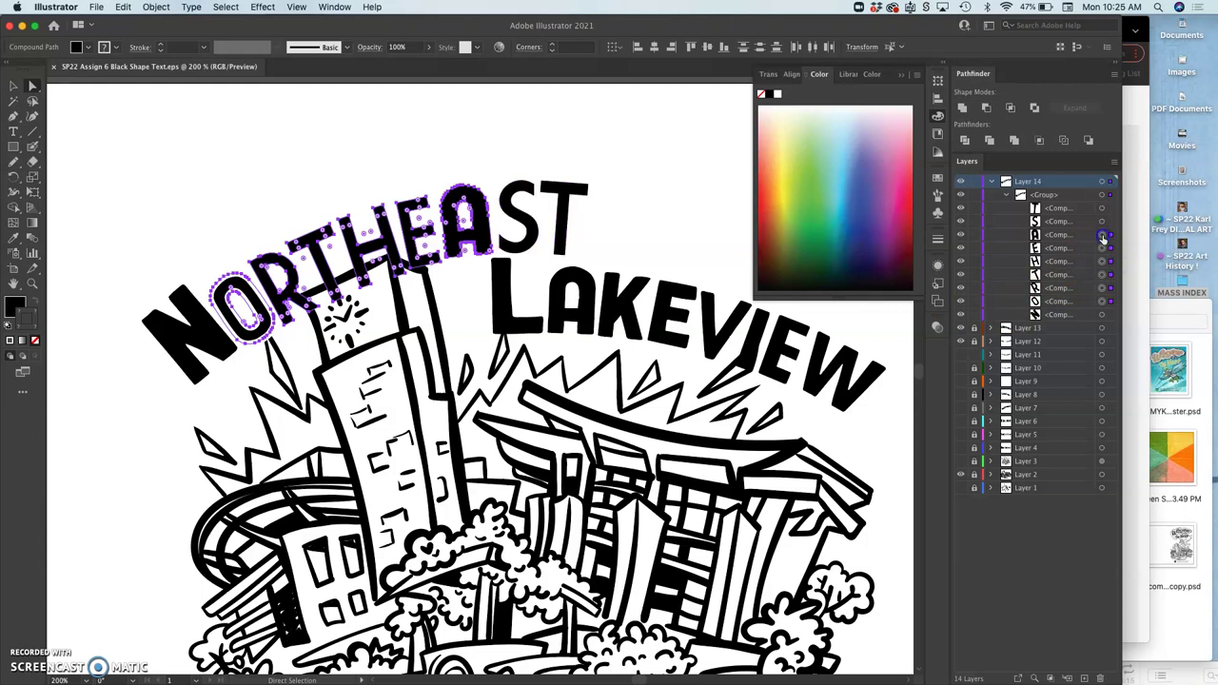
left_click(1102, 235, "shift")
left_click(1102, 221, "shift")
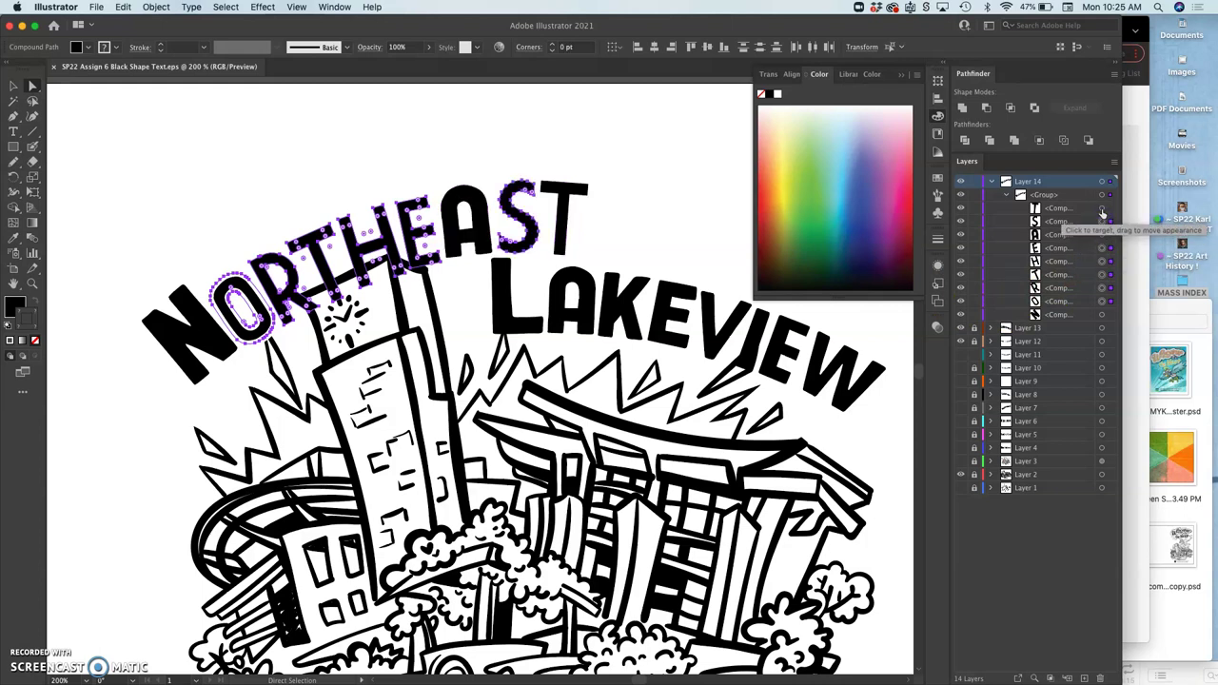
left_click(1102, 208, "shift")
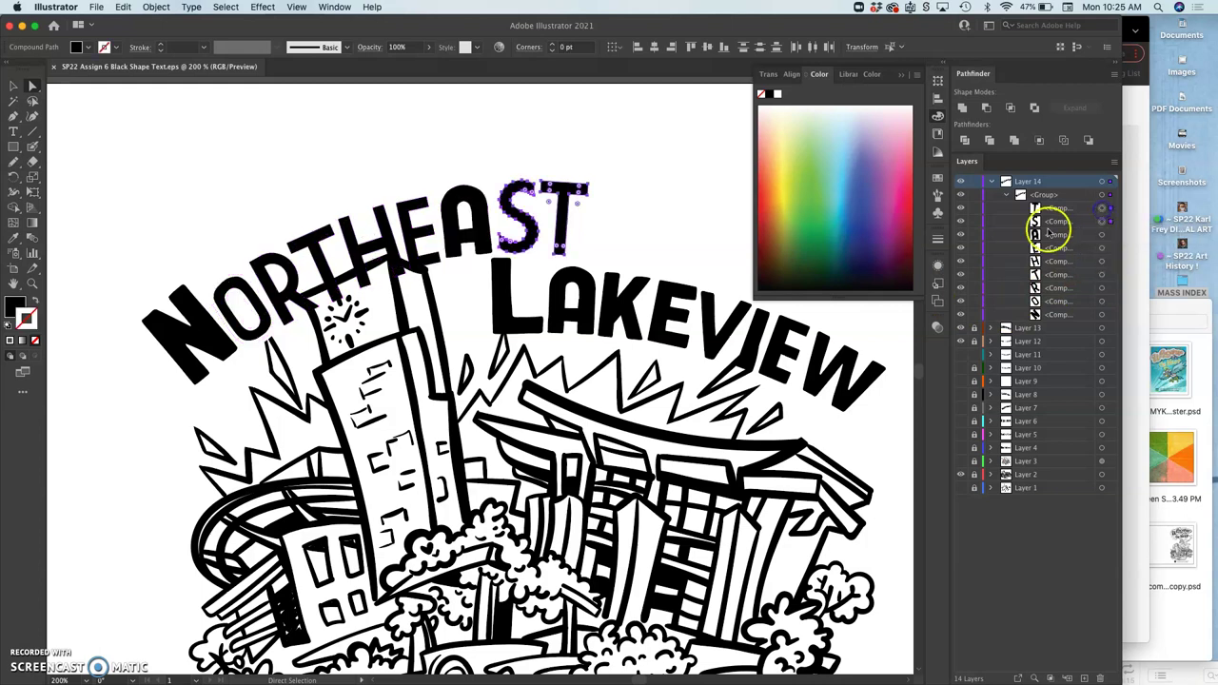
left_click(1103, 250, "shift")
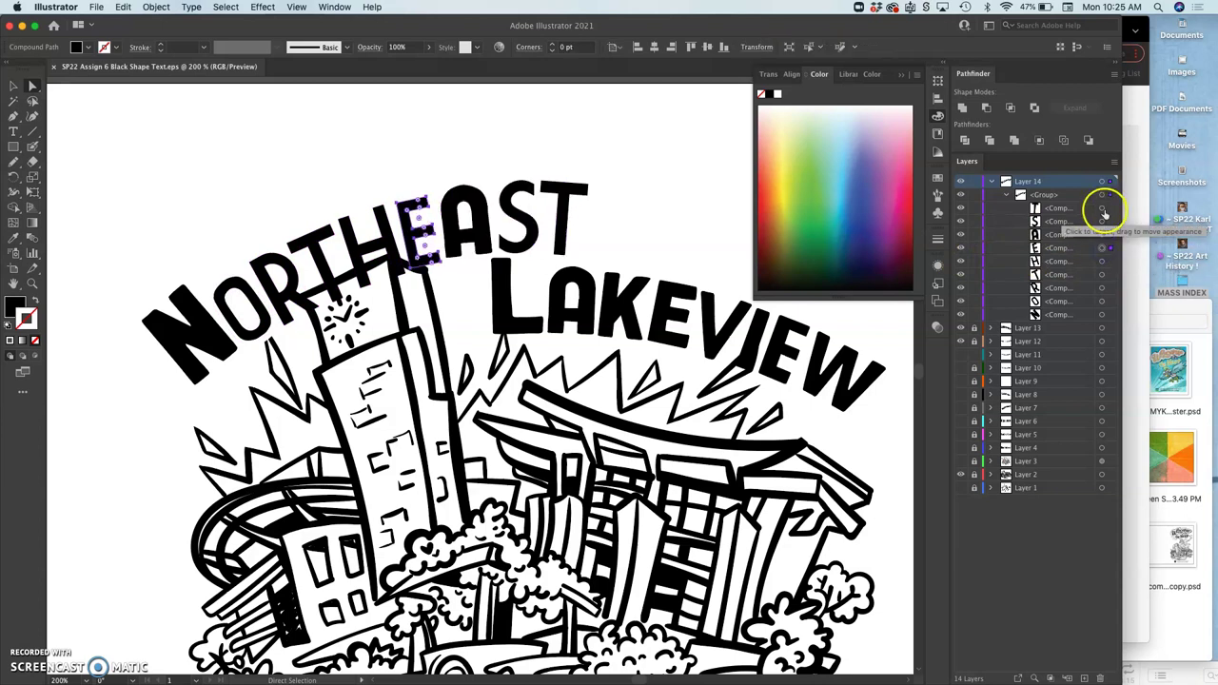
- Select the O, R, both Ts, H, E and S of NORTHEAST together, leaving out the N and A
left_click(1103, 208)
left_click(1102, 222, "shift")
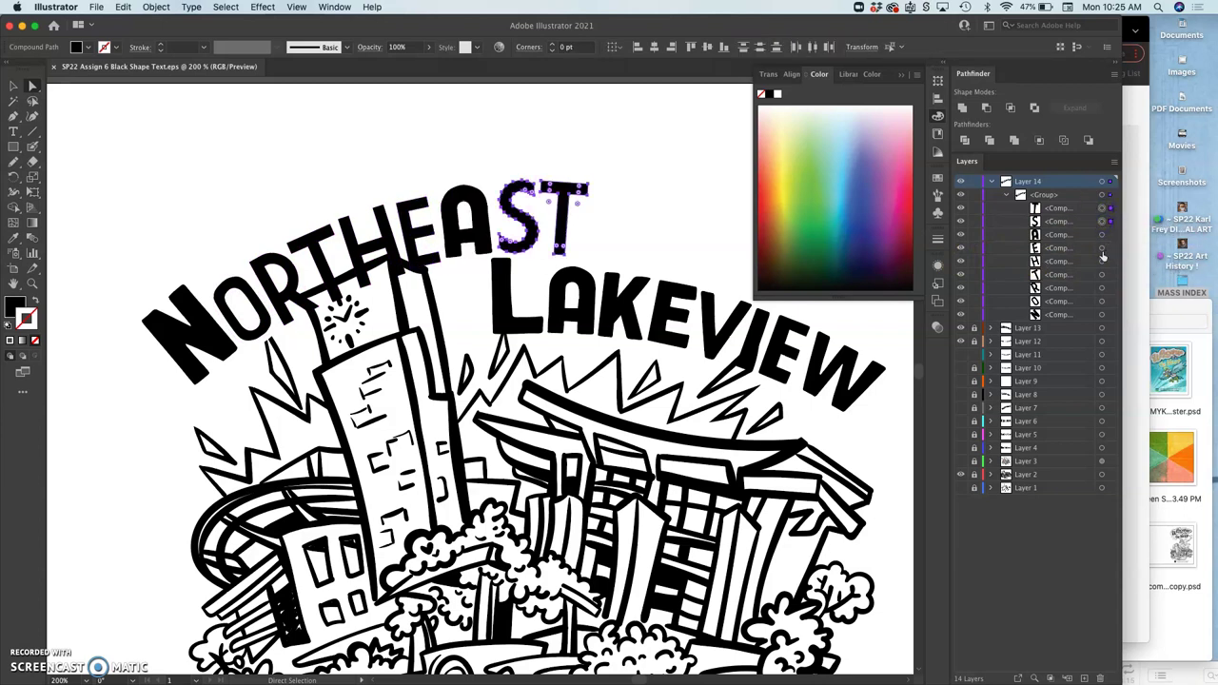
left_click(1102, 250, "shift")
left_click(1103, 266, "shift")
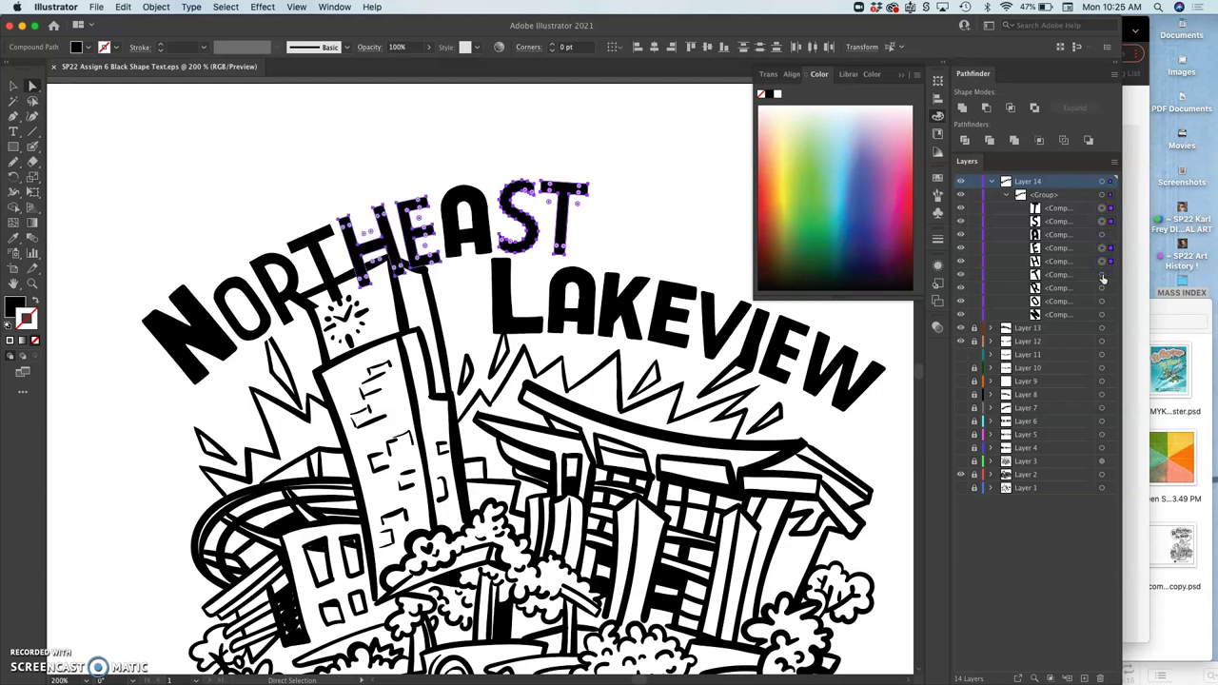
left_click(1103, 291, "shift")
left_click(1103, 303, "shift")
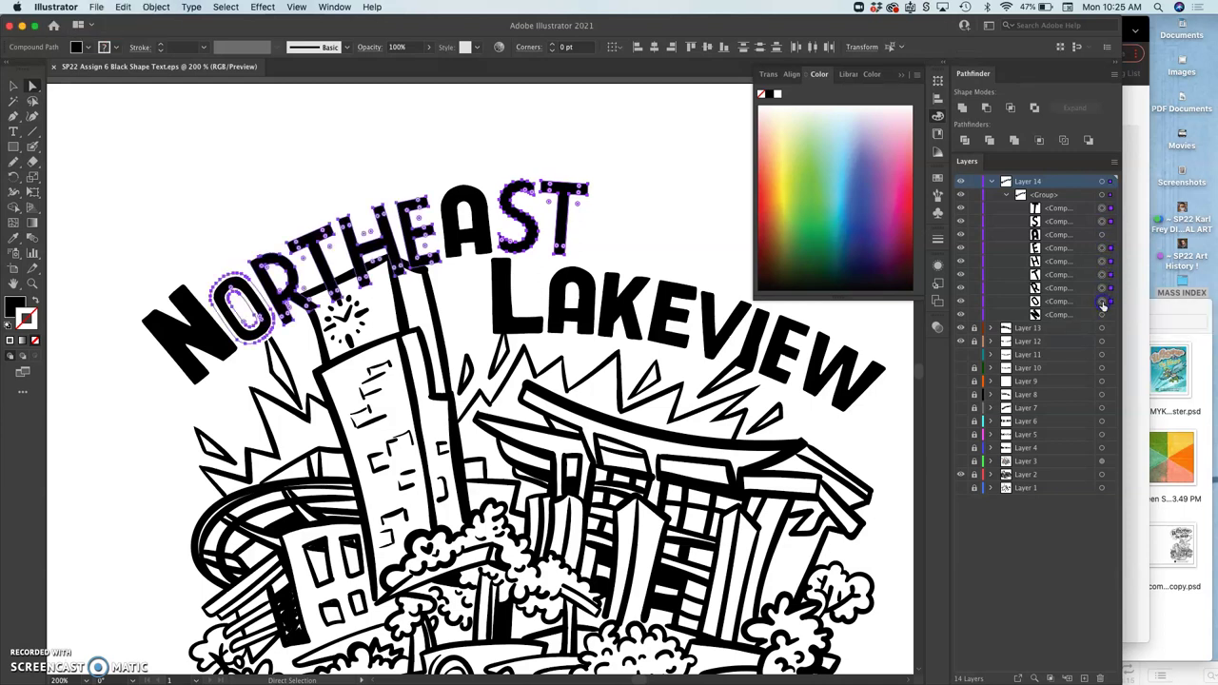
left_click(1103, 314, "shift")
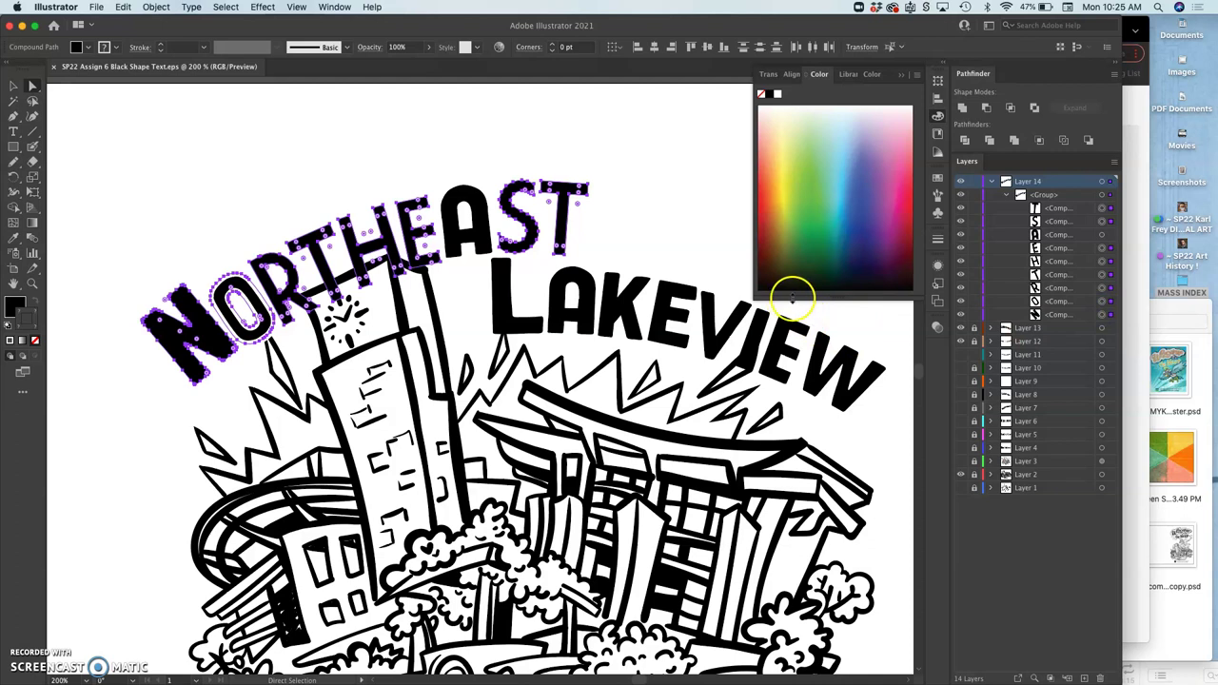
key("v")
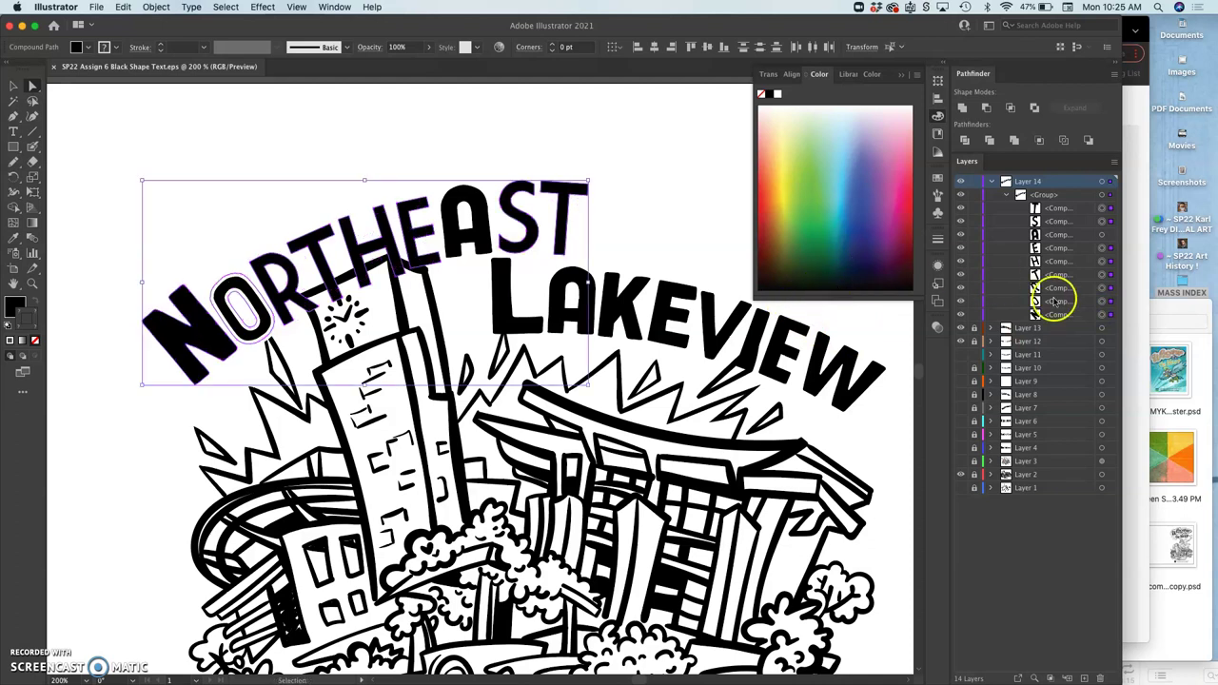
left_click(1103, 315, "shift")
key("a")
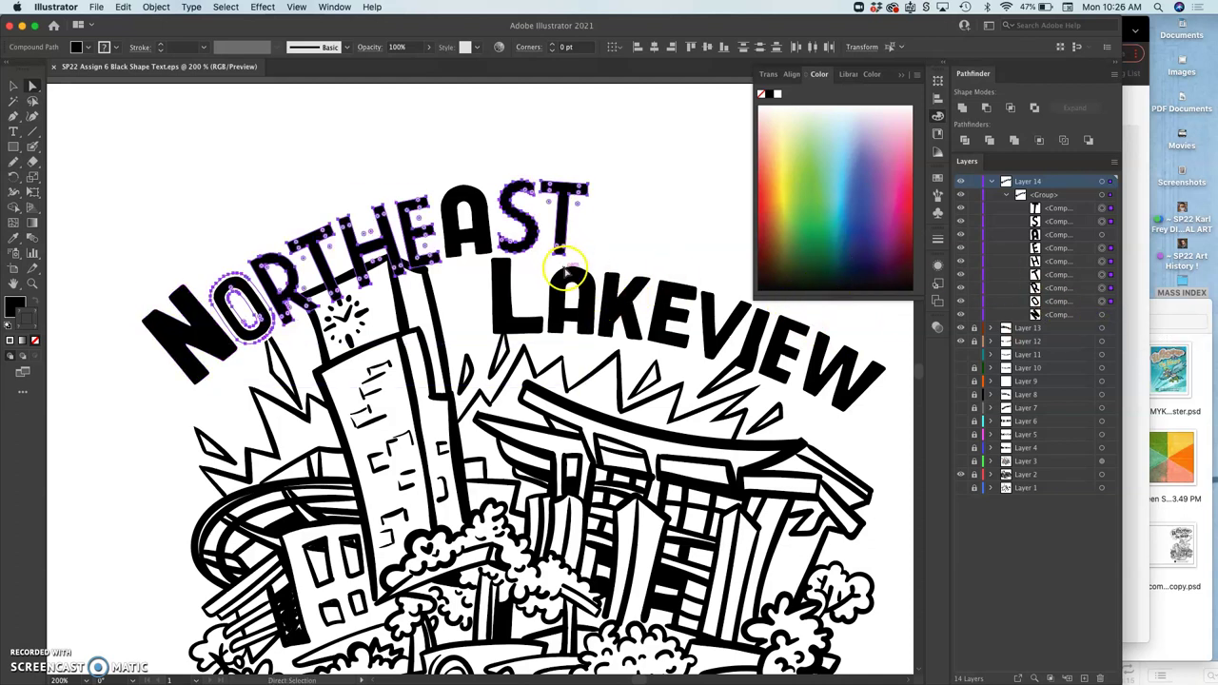
key("super+equal")
key("super+equal")
key("super+equal")
key("super+equal")
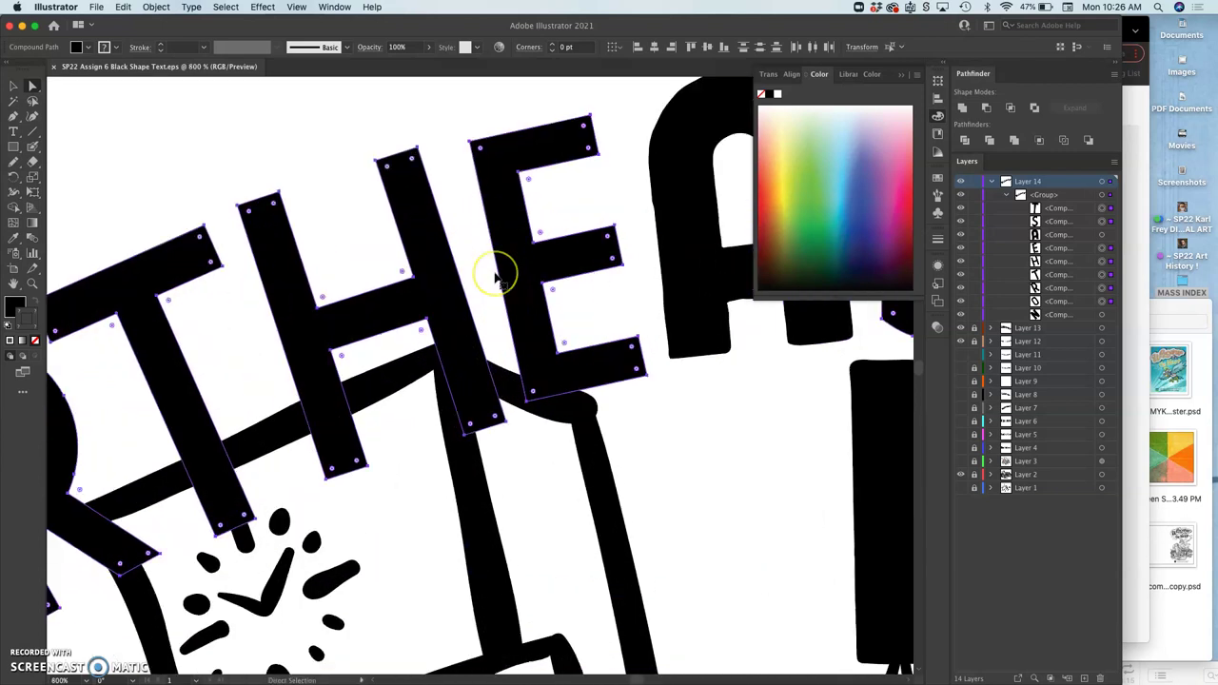
- Remove NORTHEAST's O from the selection, keeping the R, both Ts, H, E and S selected
scroll(495, 277, "left", 5)
scroll(498, 280, "left", 5)
scroll(498, 280, "down", 3)
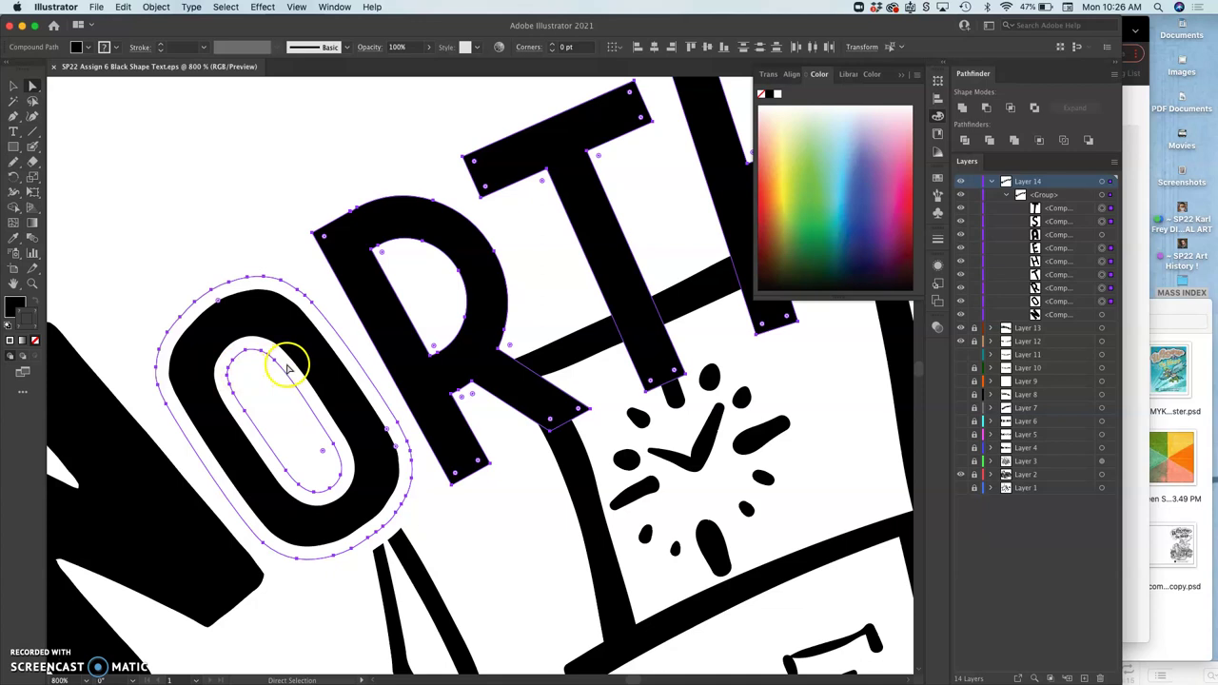
left_click(1104, 303)
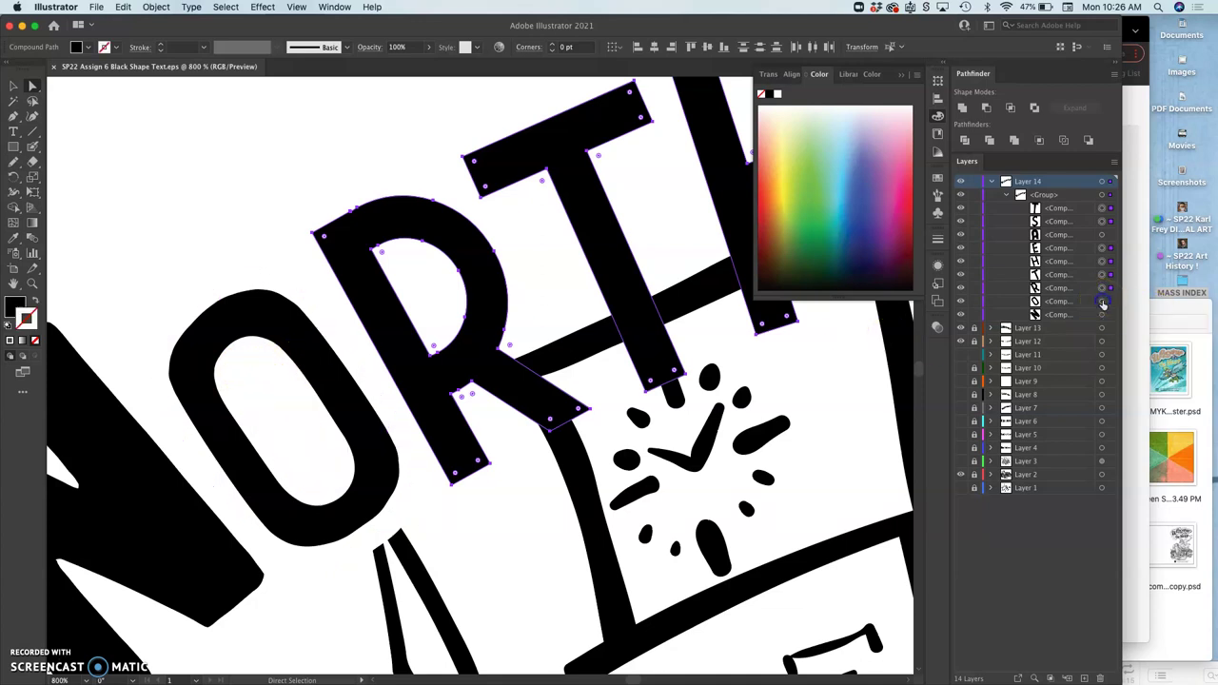
left_click(612, 331)
key("super+minus")
key("super+minus")
key("super+minus")
key("a")
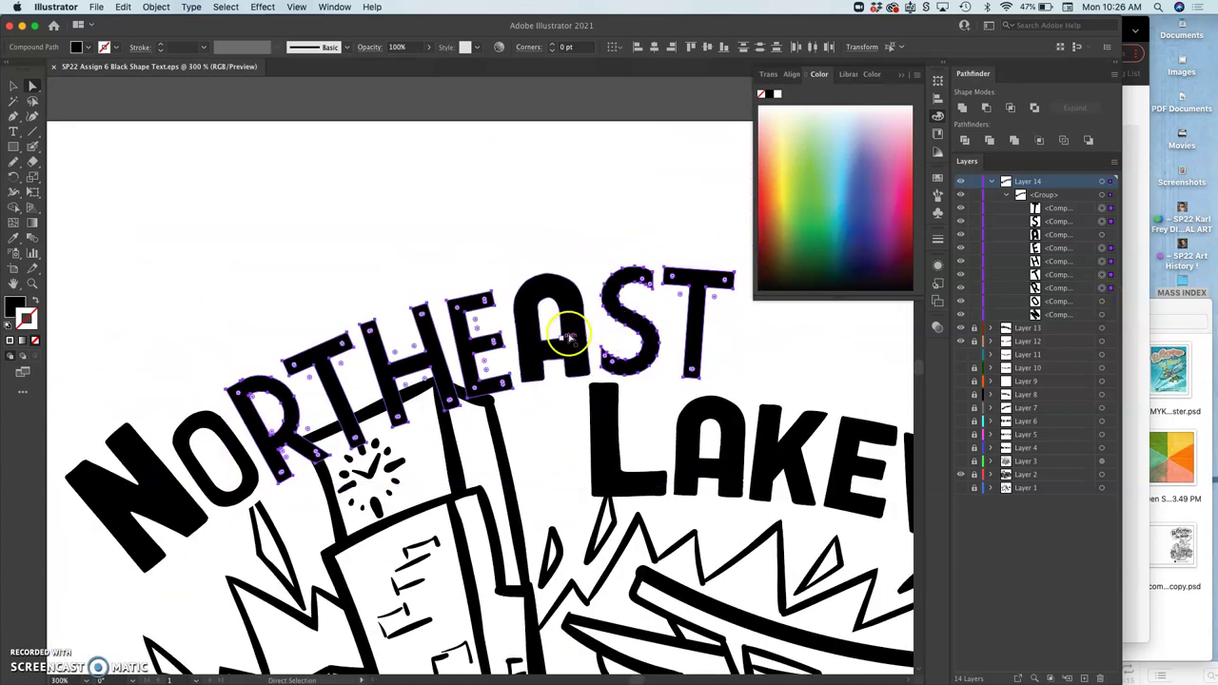
- Give the selected NORTHEAST letters a black stroke with a weight of 2 pt
double_click(17, 309)
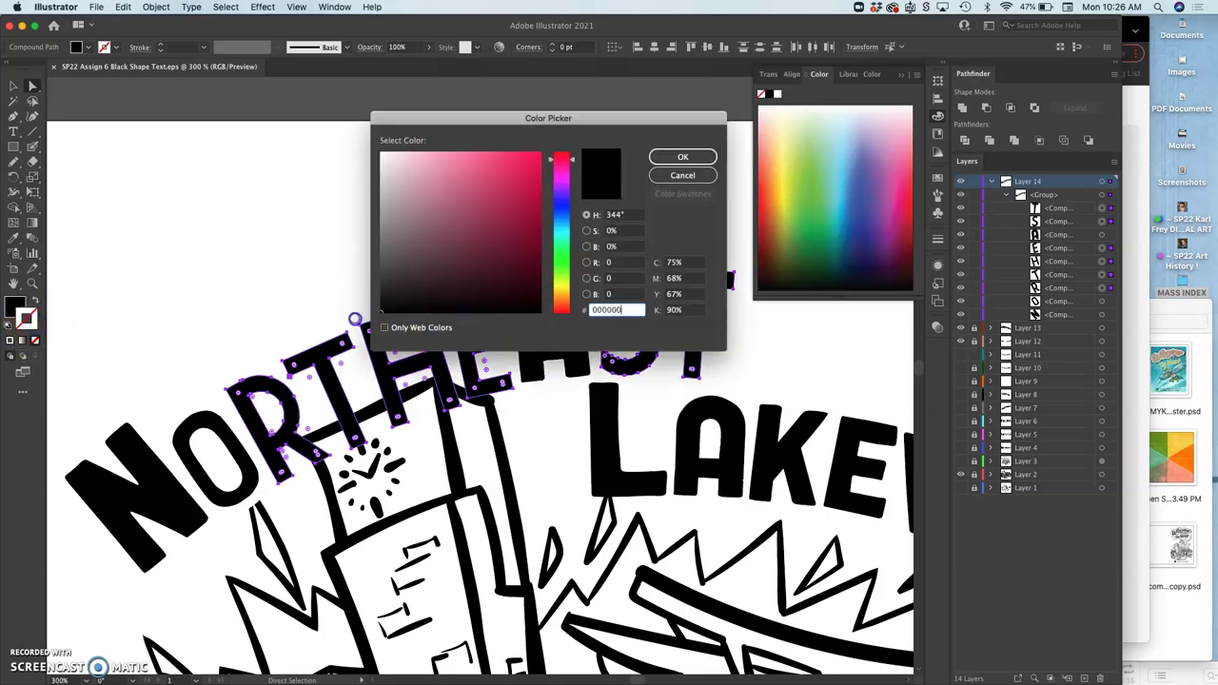
left_click(699, 155)
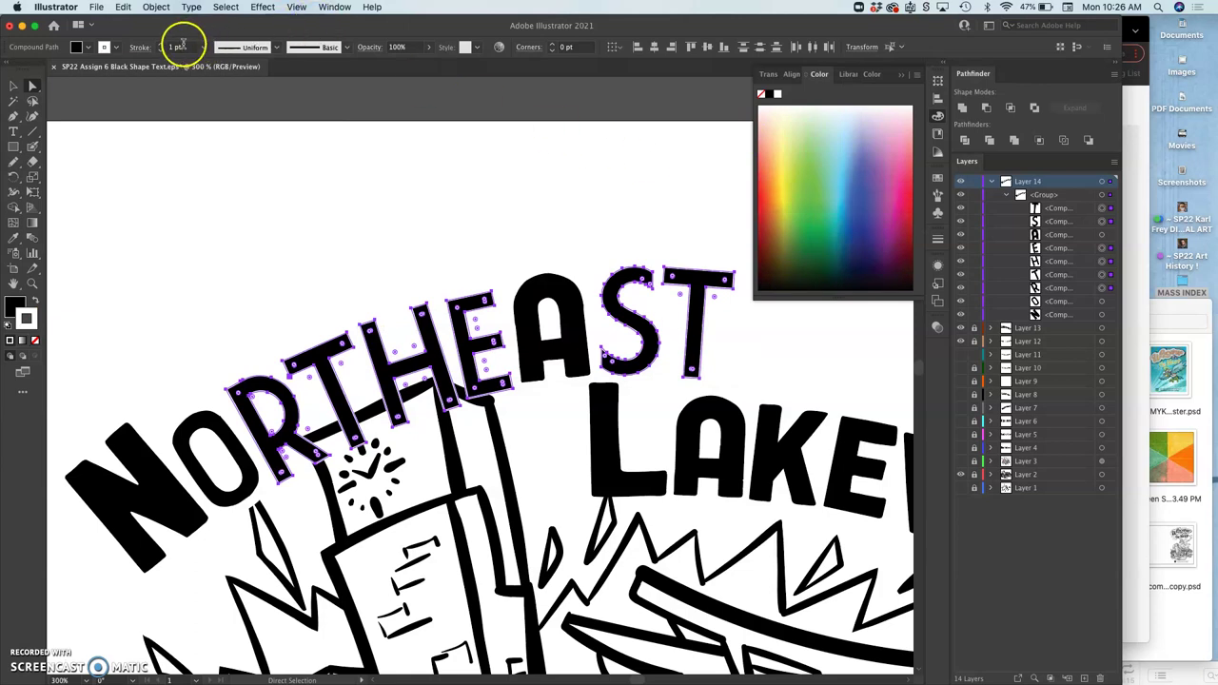
left_click(163, 45)
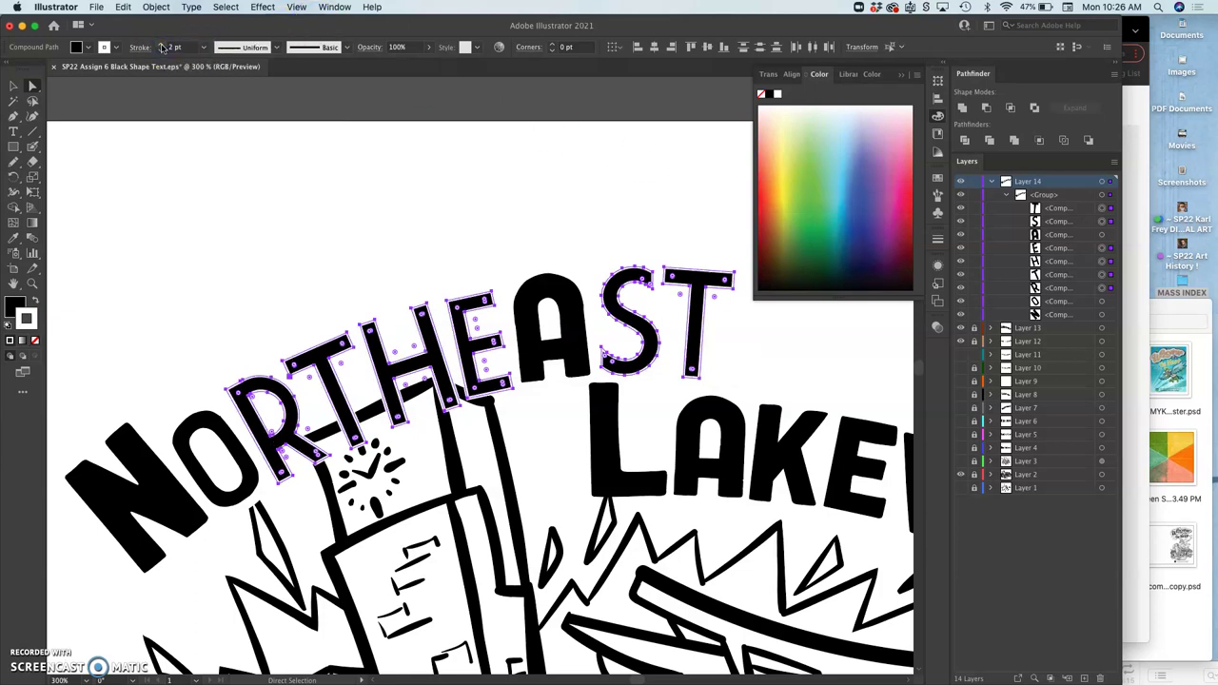
left_click(37, 315)
double_click(34, 316)
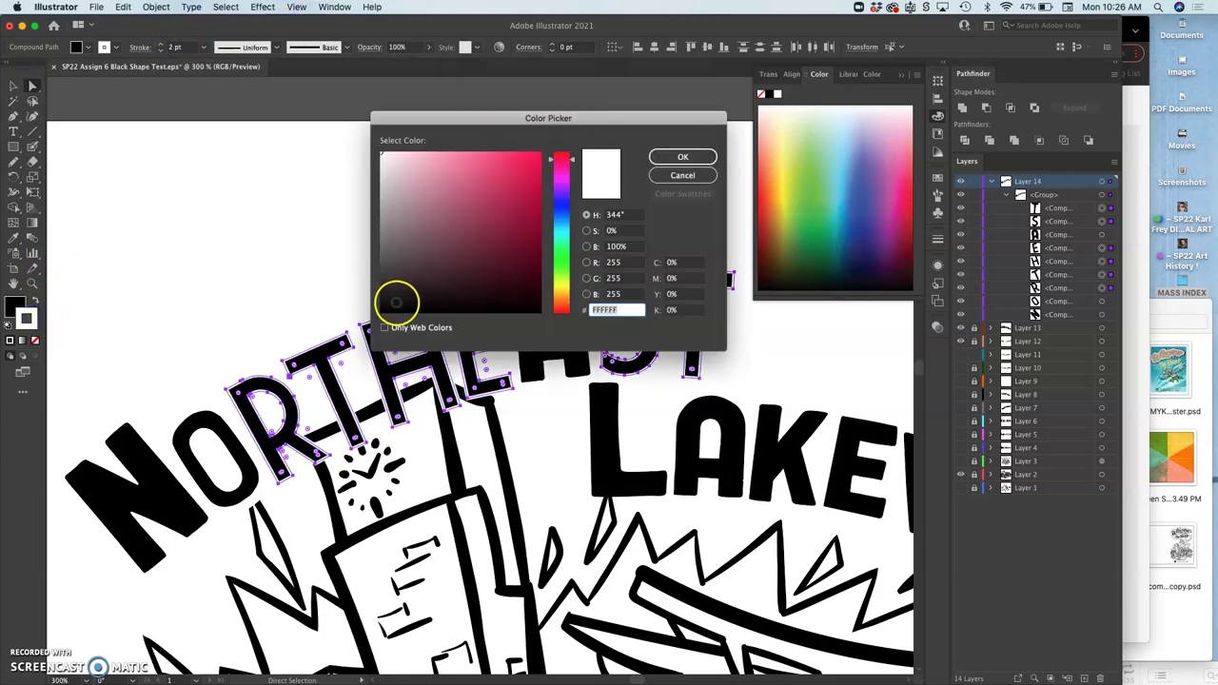
left_click_drag(396, 302, 362, 325)
left_click(681, 156)
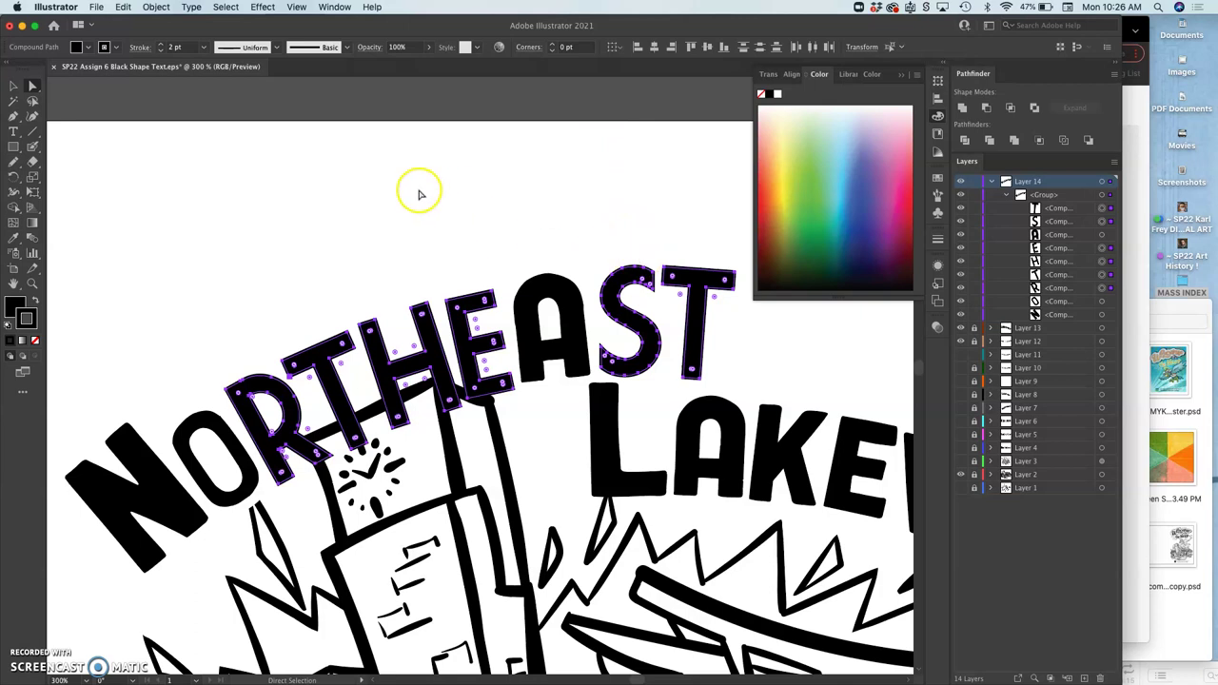
- Apply the variable width profile that tapers at both ends to the letters' stroke and set its weight to 4 pt
left_click(275, 50)
left_click(254, 108)
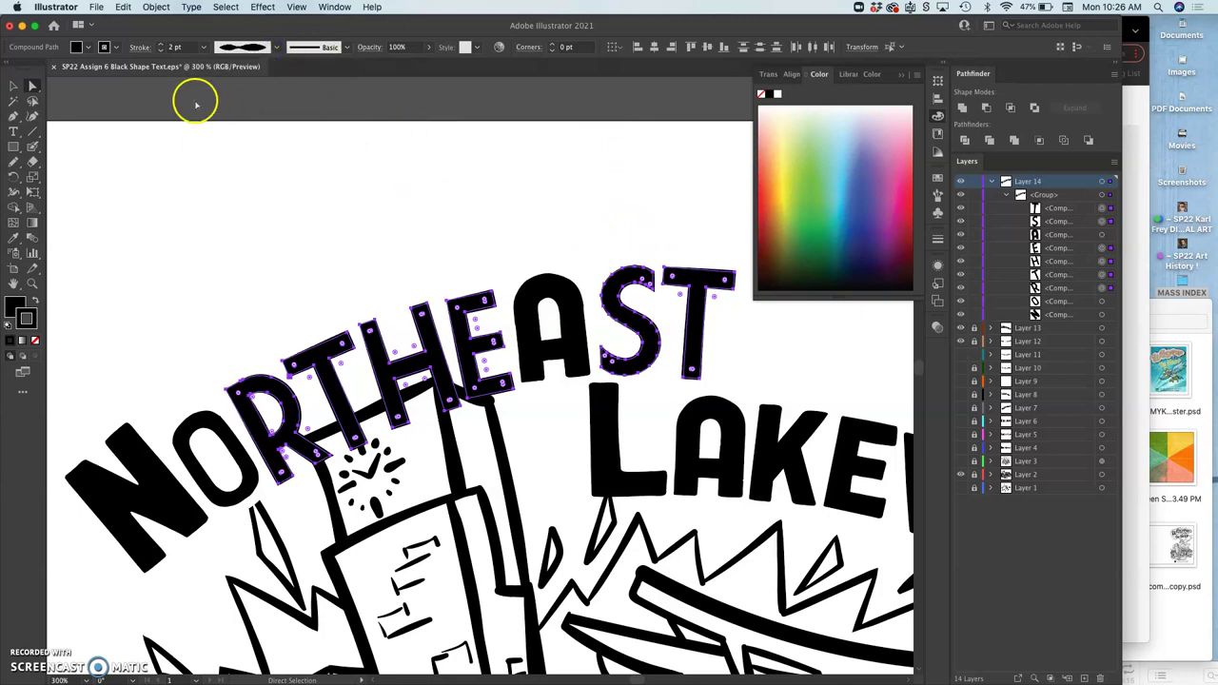
left_click(162, 44)
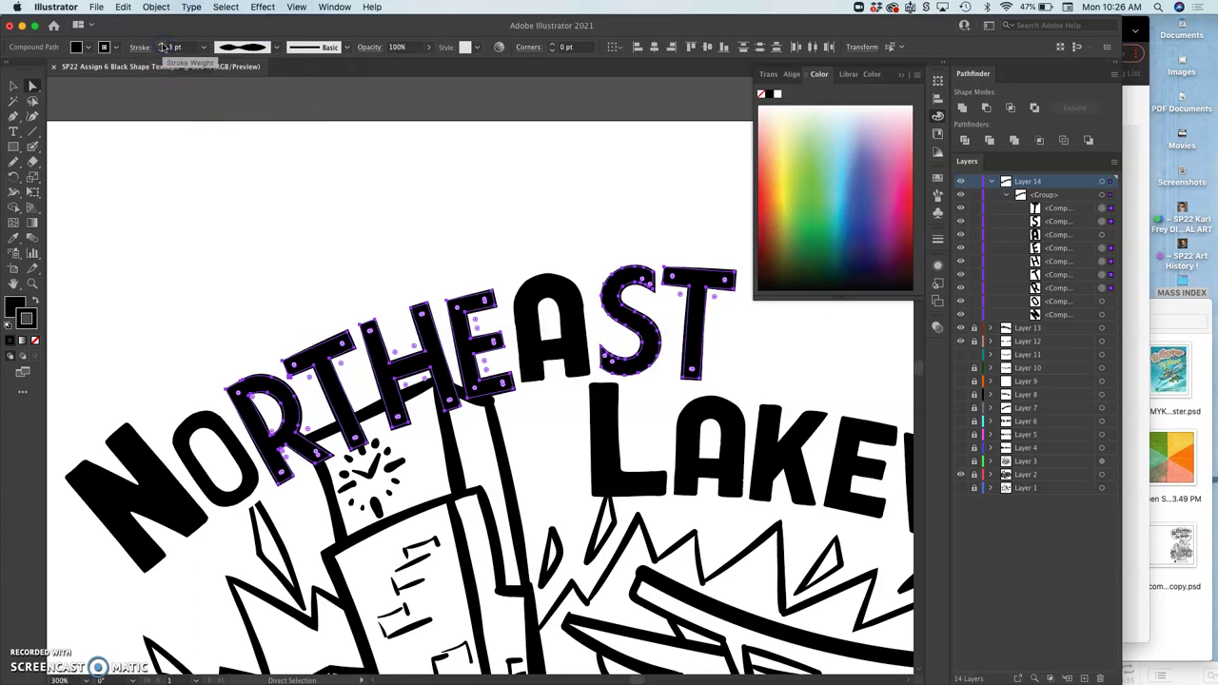
left_click(162, 44)
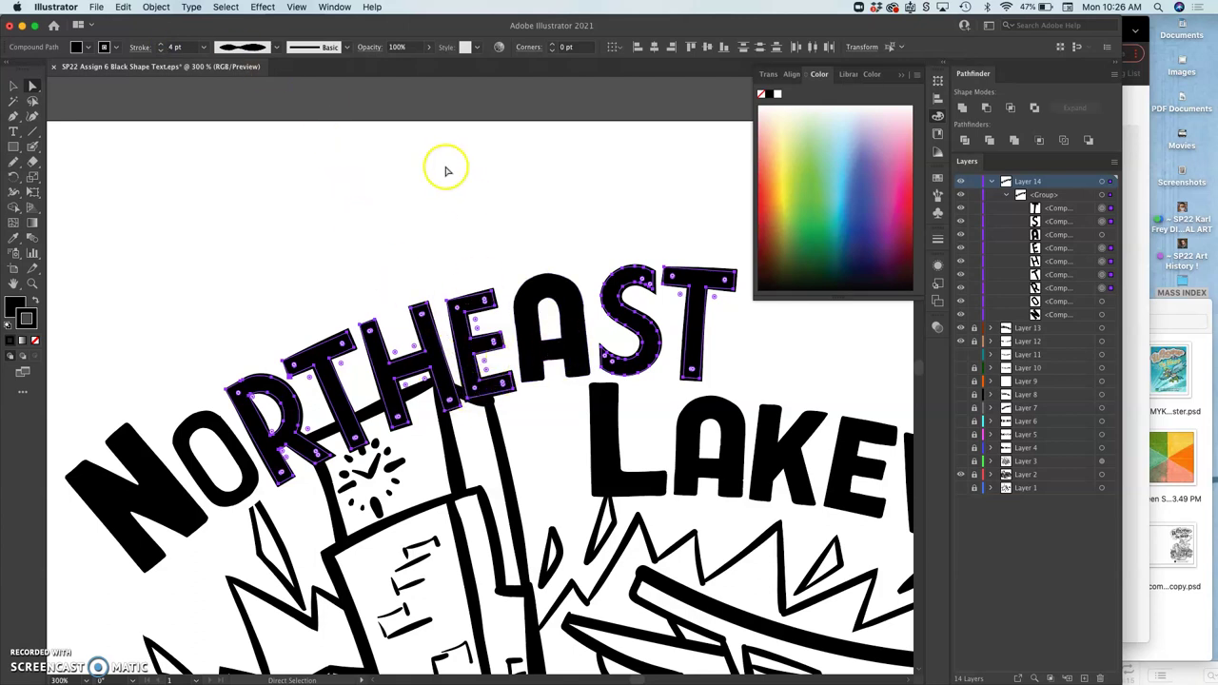
- Outline the stroke of the selected NORTHEAST letters, unite it with their fills, and deselect the result
left_click(158, 6)
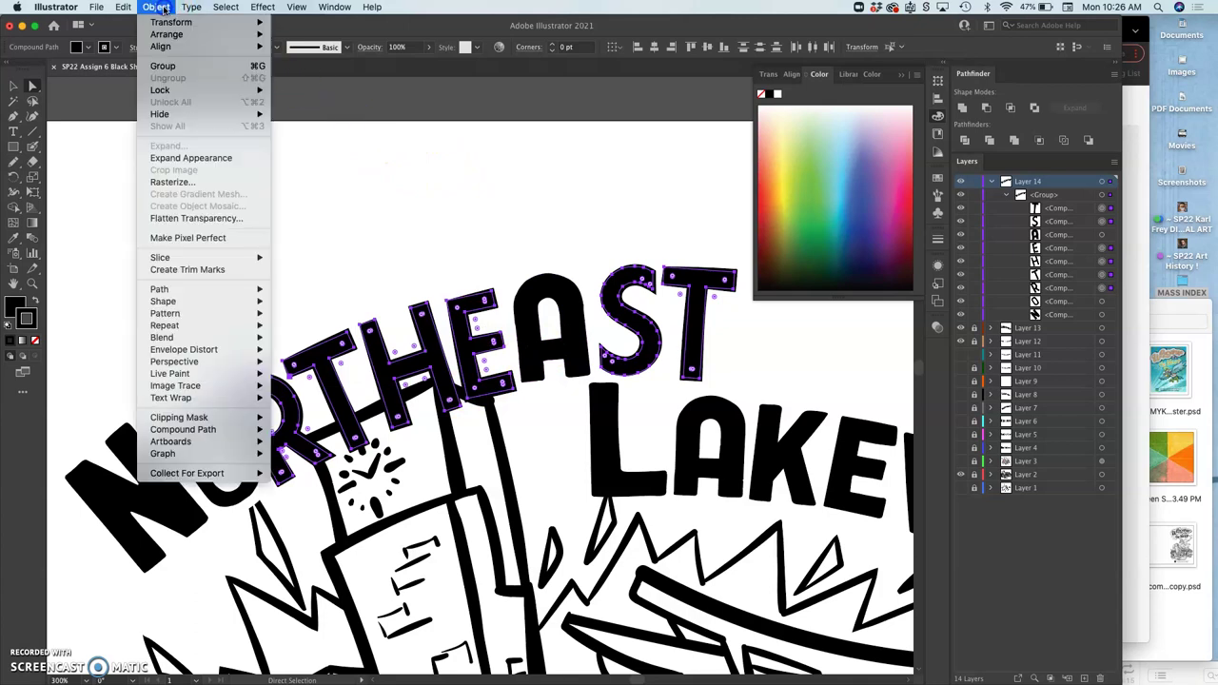
mouse_move(219, 288)
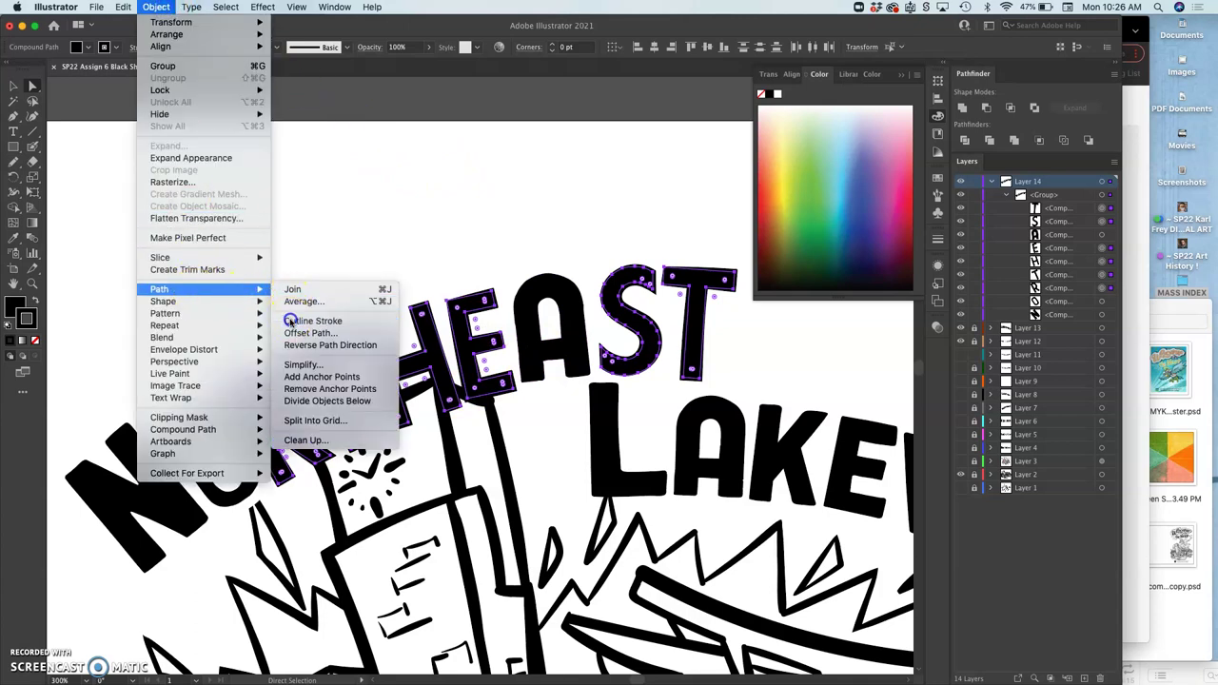
left_click(290, 320)
left_click(961, 107)
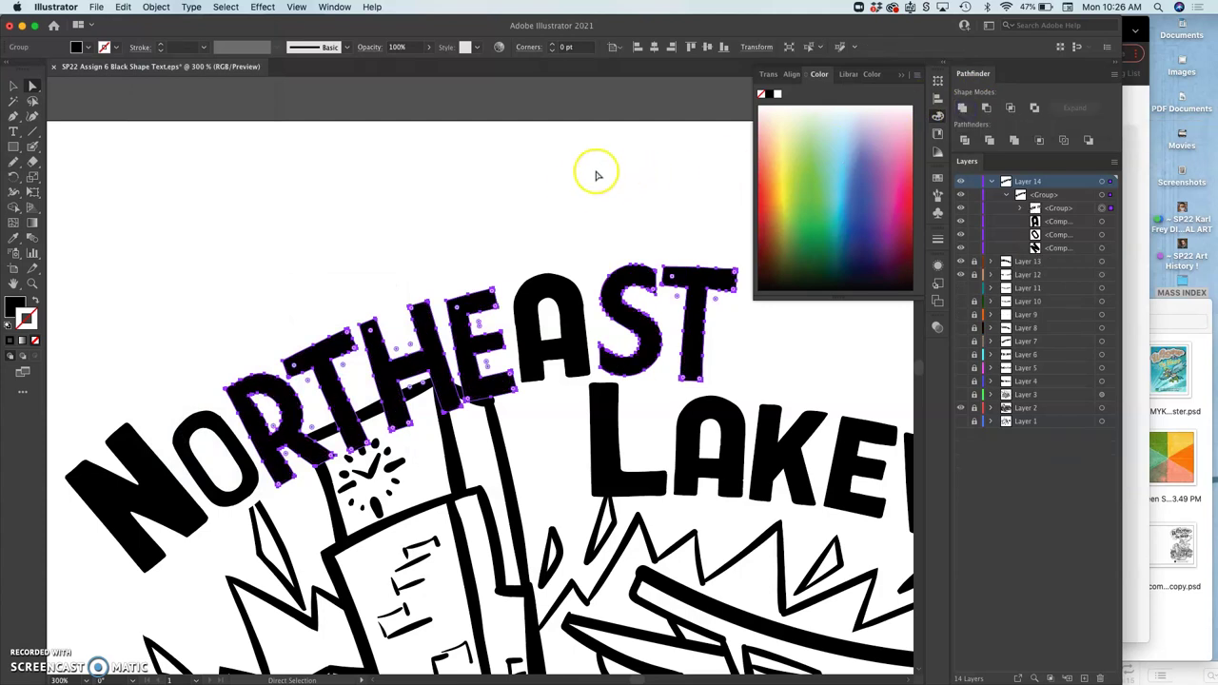
left_click(29, 87)
left_click(171, 196)
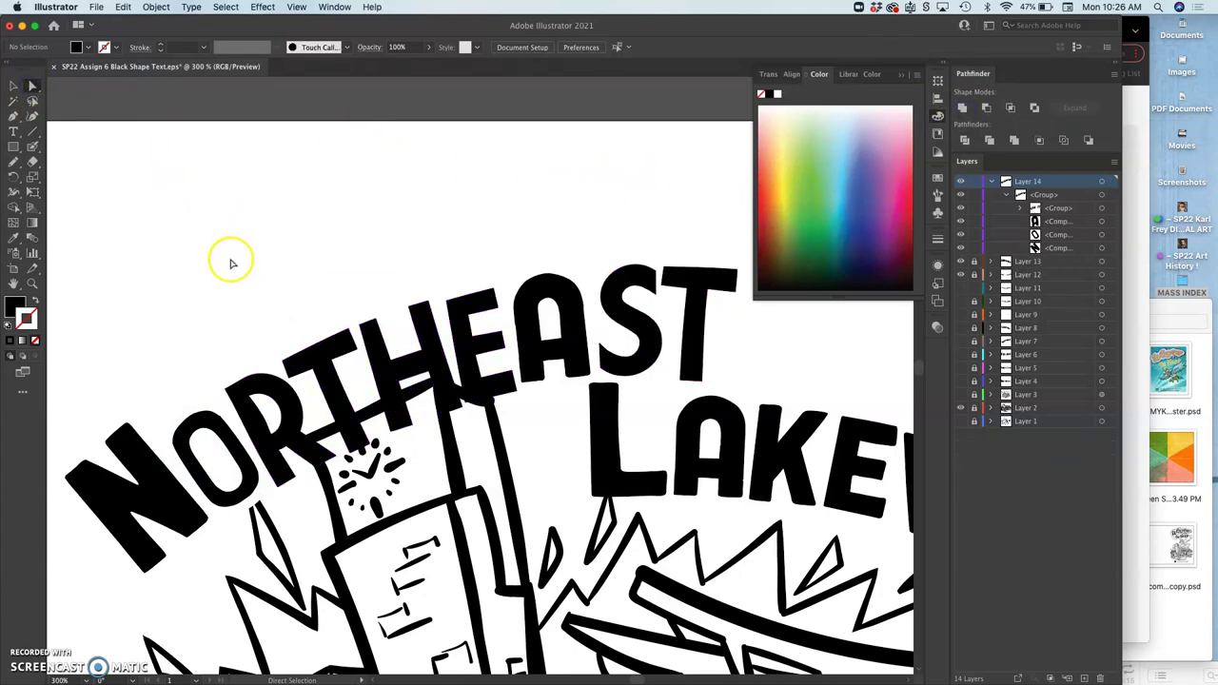
- Select the O of NORTHEAST and change its stroke colour to black
scroll(305, 333, "down", 3)
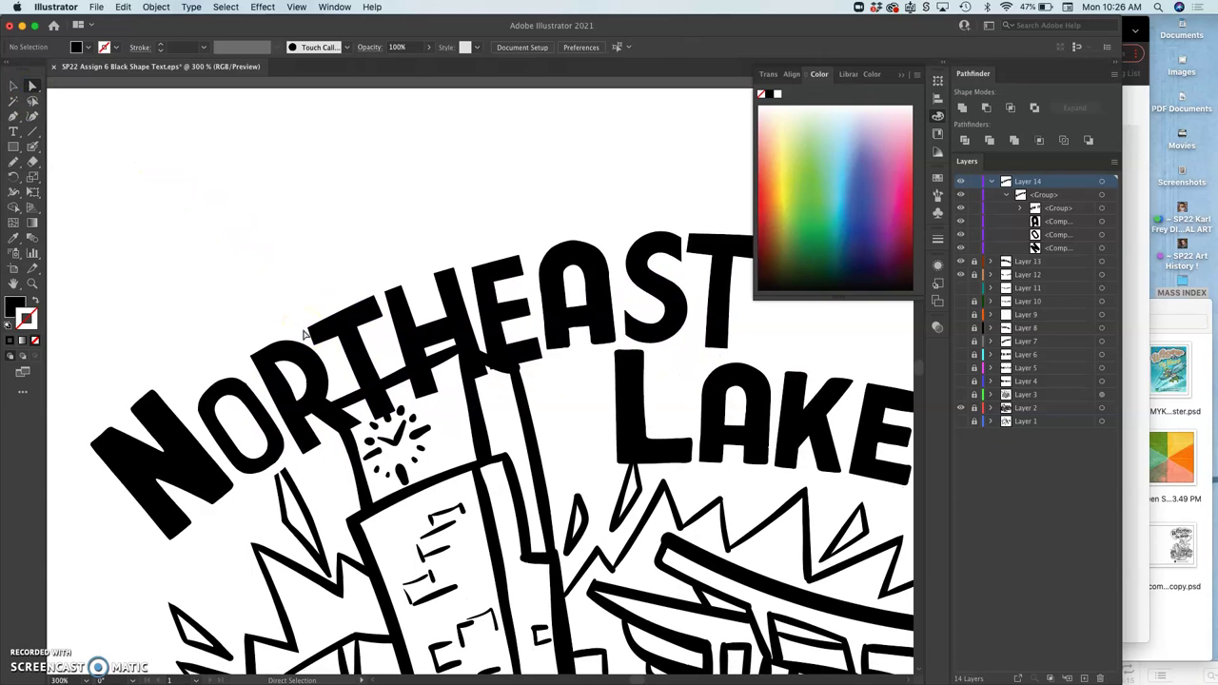
left_click(239, 390)
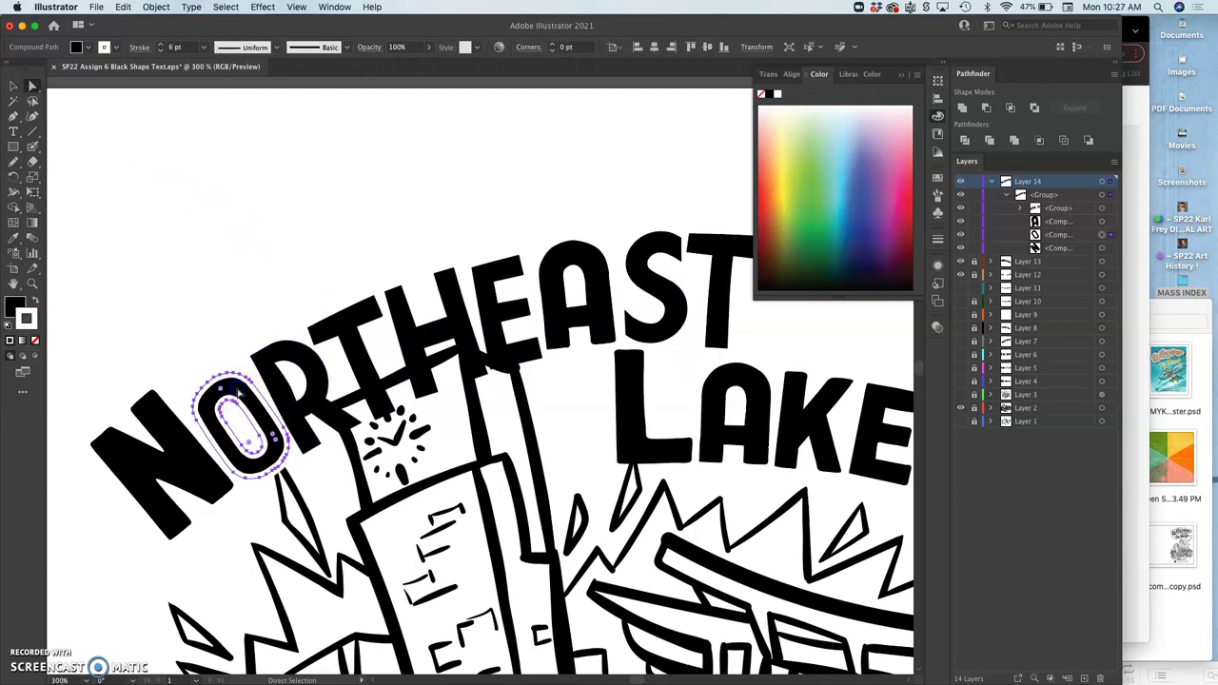
double_click(29, 320)
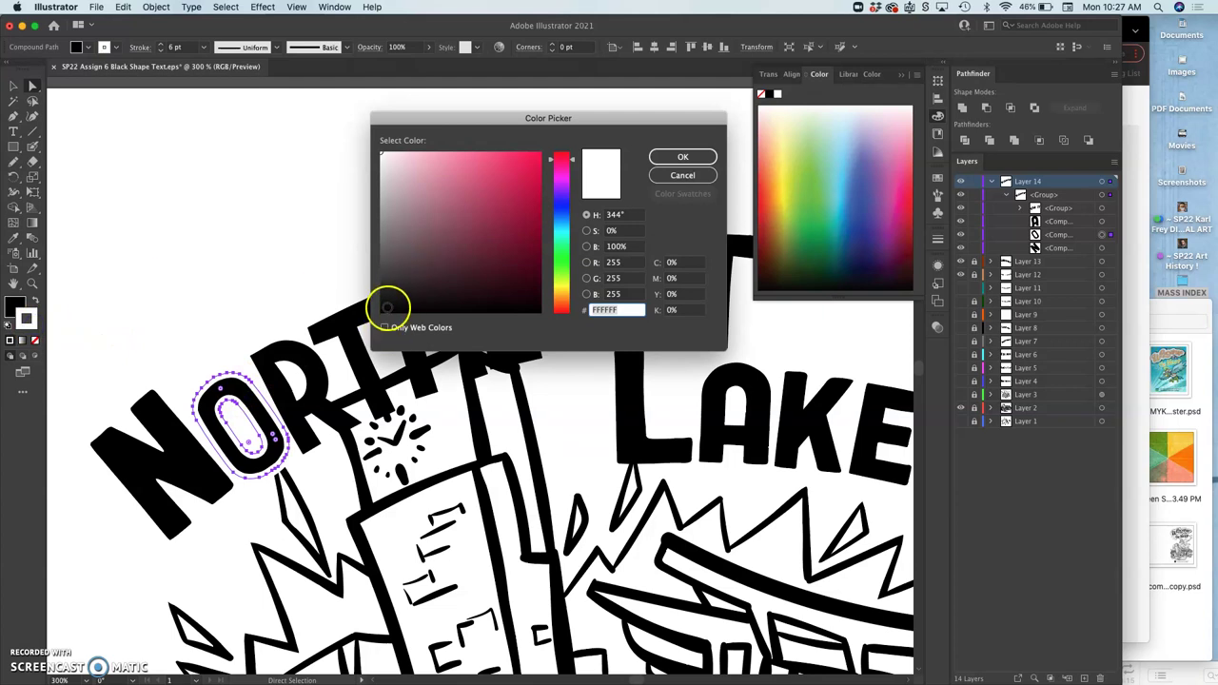
left_click(382, 311)
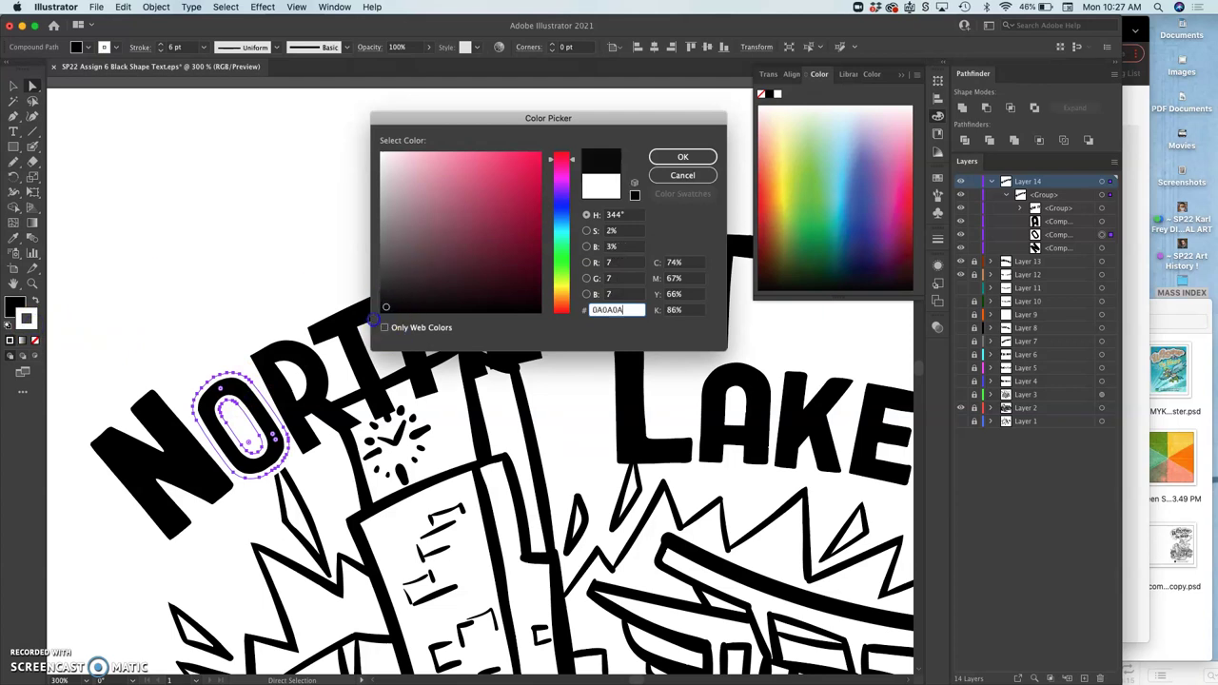
left_click(683, 157)
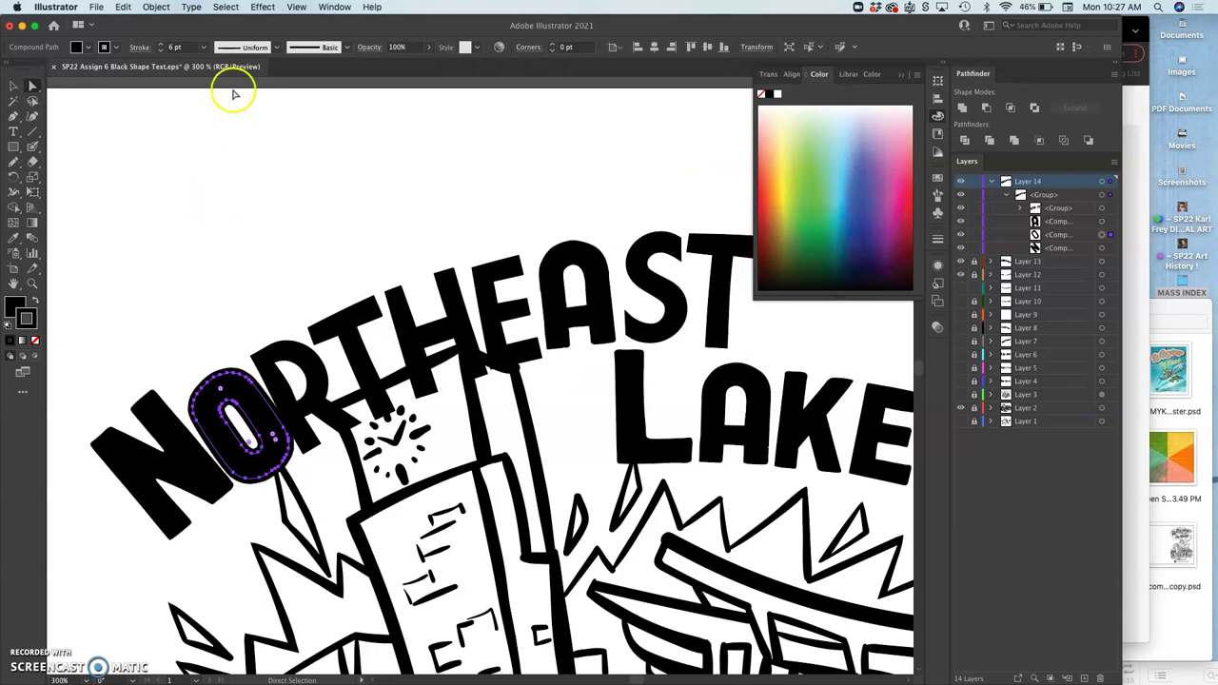
- Reduce the O's black stroke weight to 0.5 pt
left_click(162, 51)
left_click(162, 50)
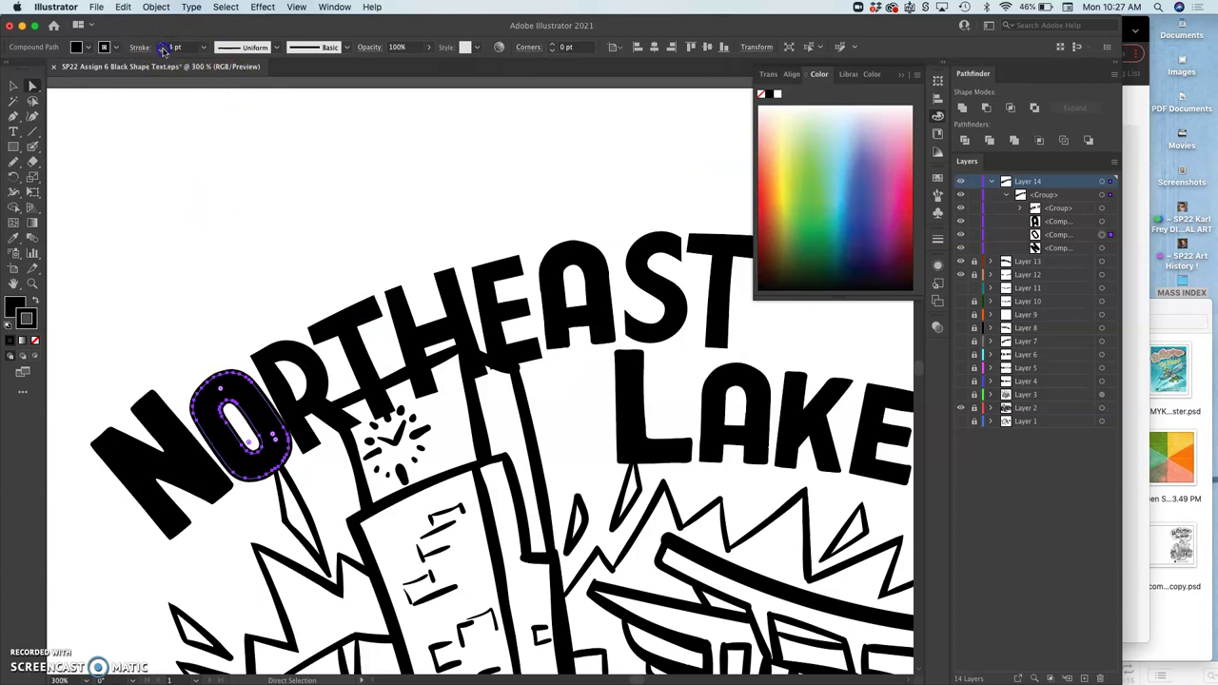
left_click(162, 50)
left_click(162, 50)
left_click(162, 50)
left_click(162, 50)
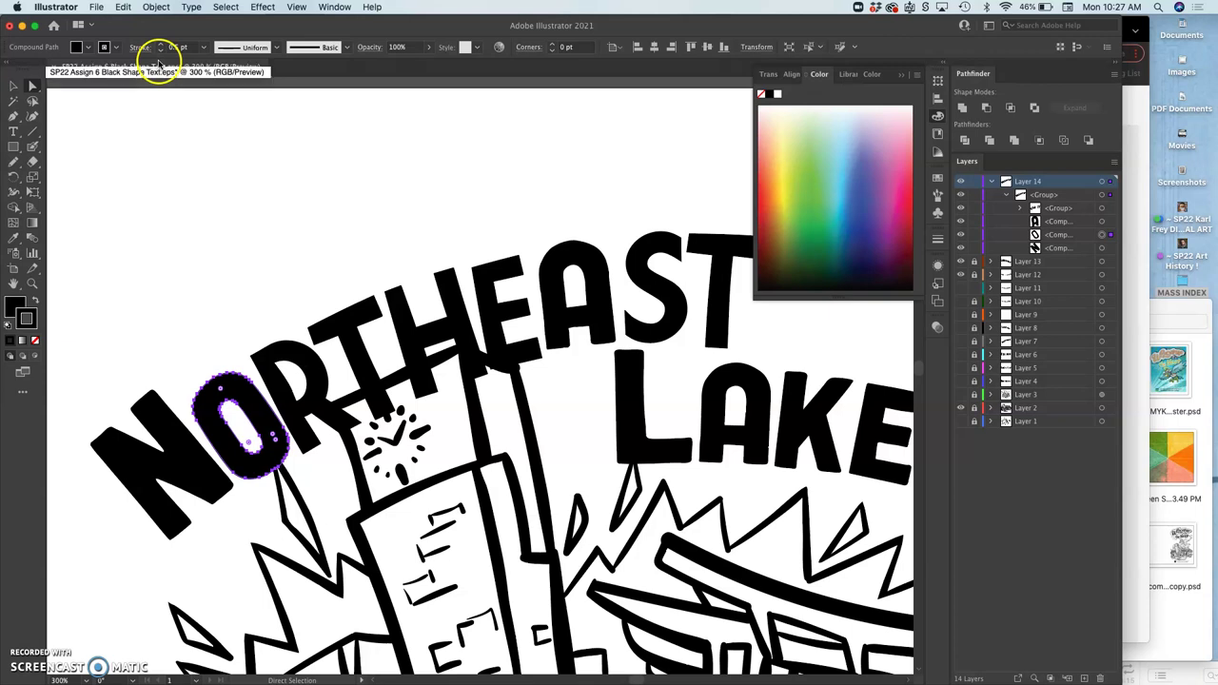
- Set the O's stroke colour to white (FFFFFF) and its weight to 3 pt
double_click(34, 310)
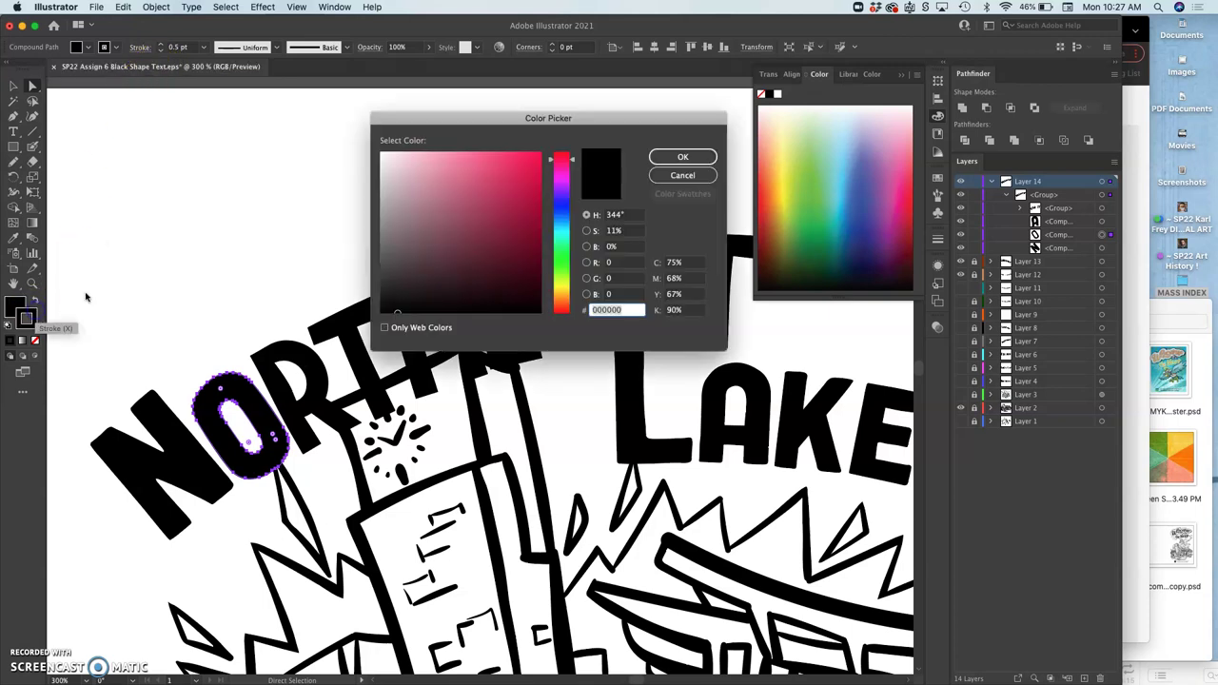
left_click_drag(408, 264, 375, 140)
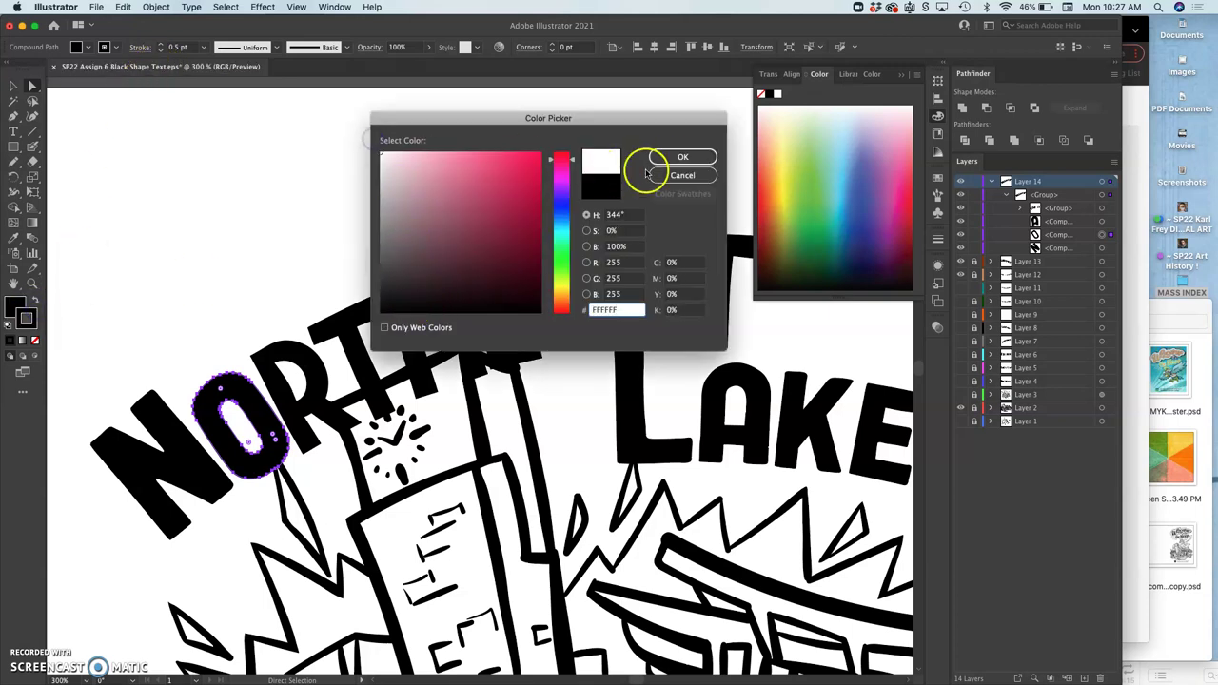
left_click(676, 157)
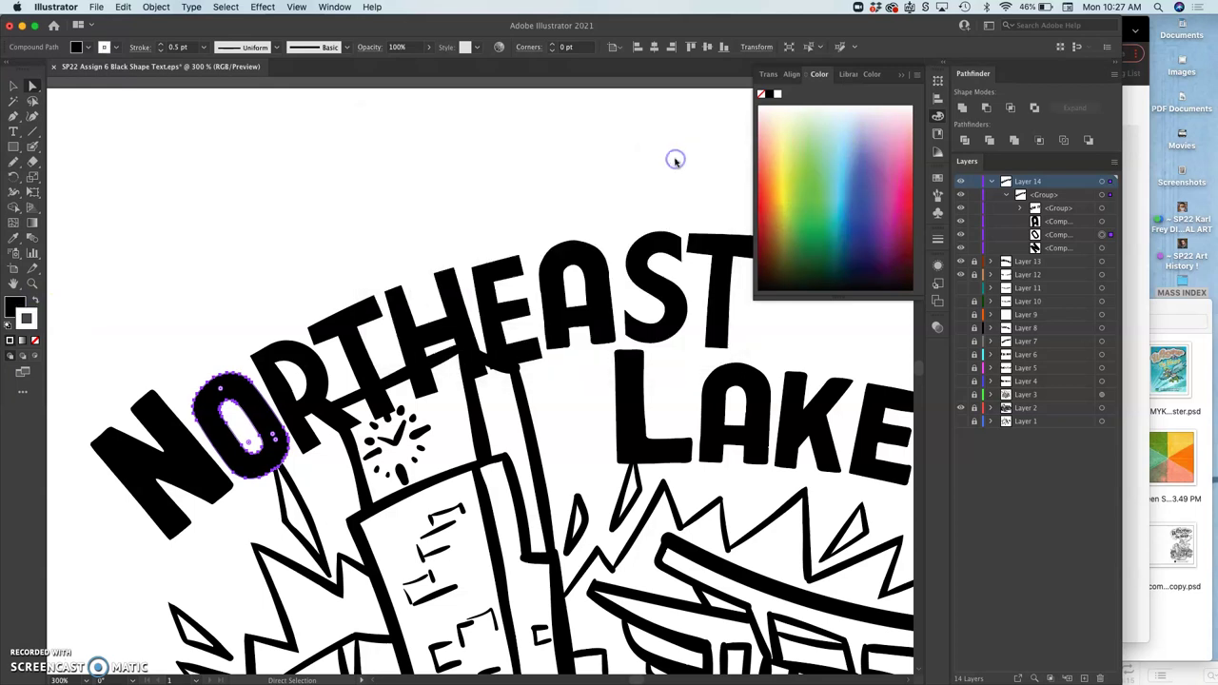
left_click(163, 46)
left_click(163, 46)
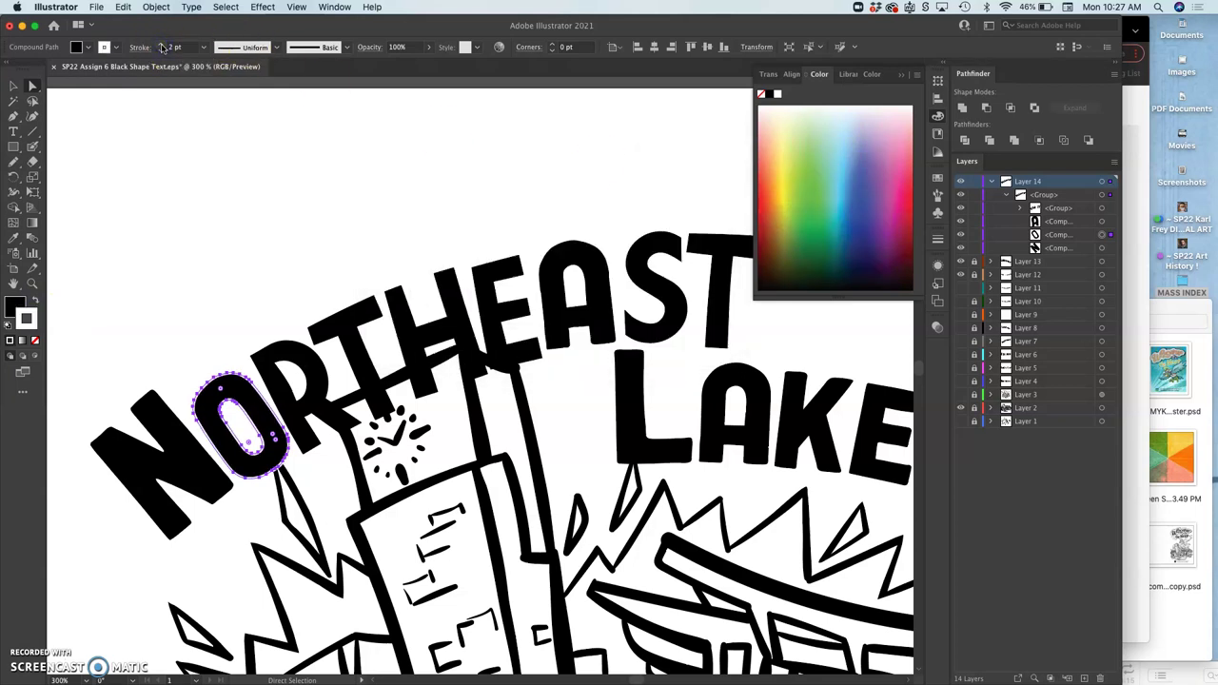
left_click(163, 46)
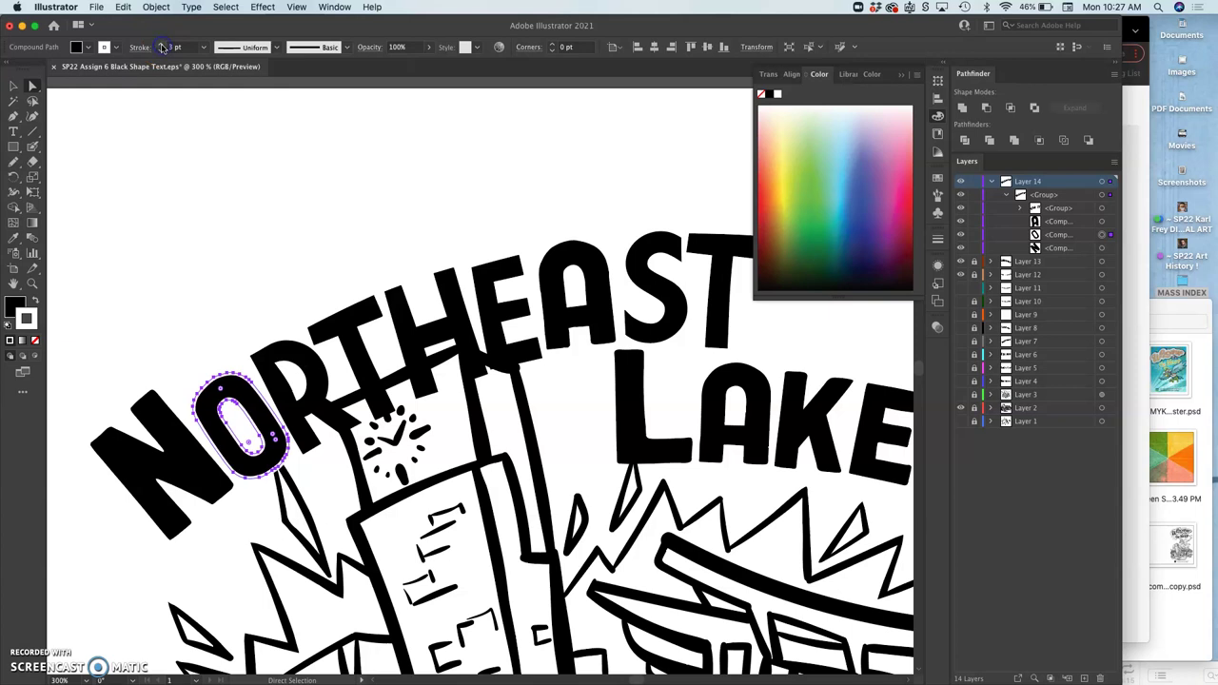
- Outline the O's white stroke and subtract it from the black letter shape with Minus Front
key("super+equal")
key("super+equal")
key("super+equal")
key("super+equal")
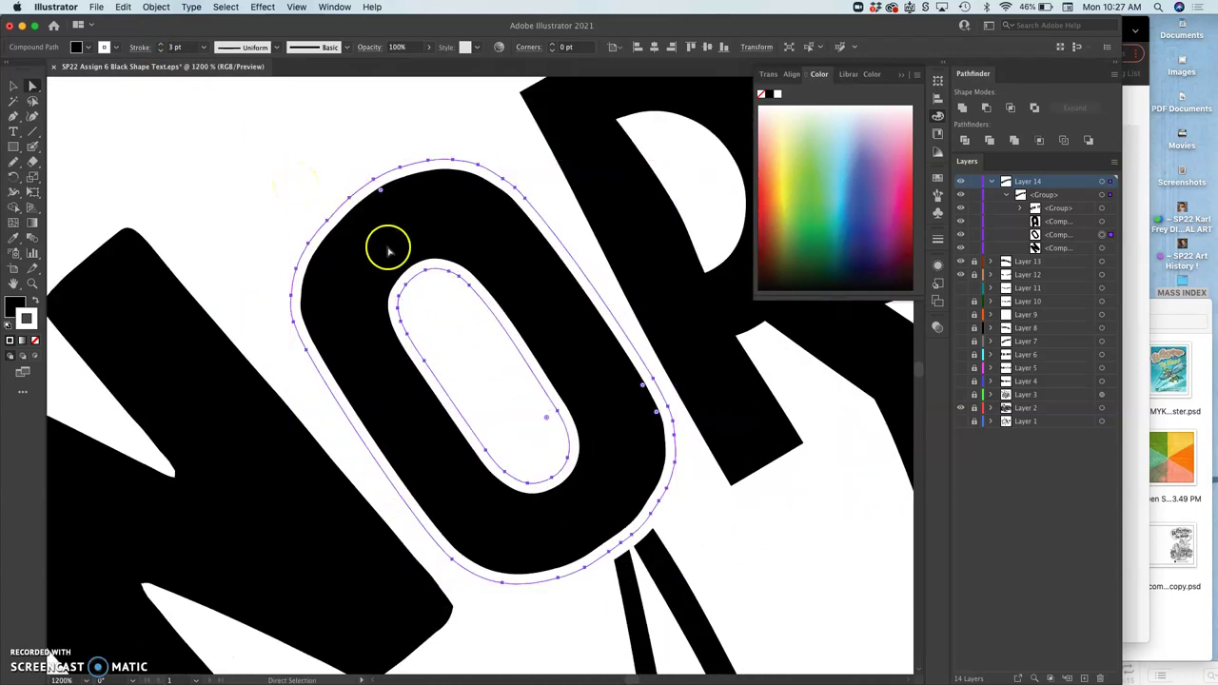
left_click(387, 249)
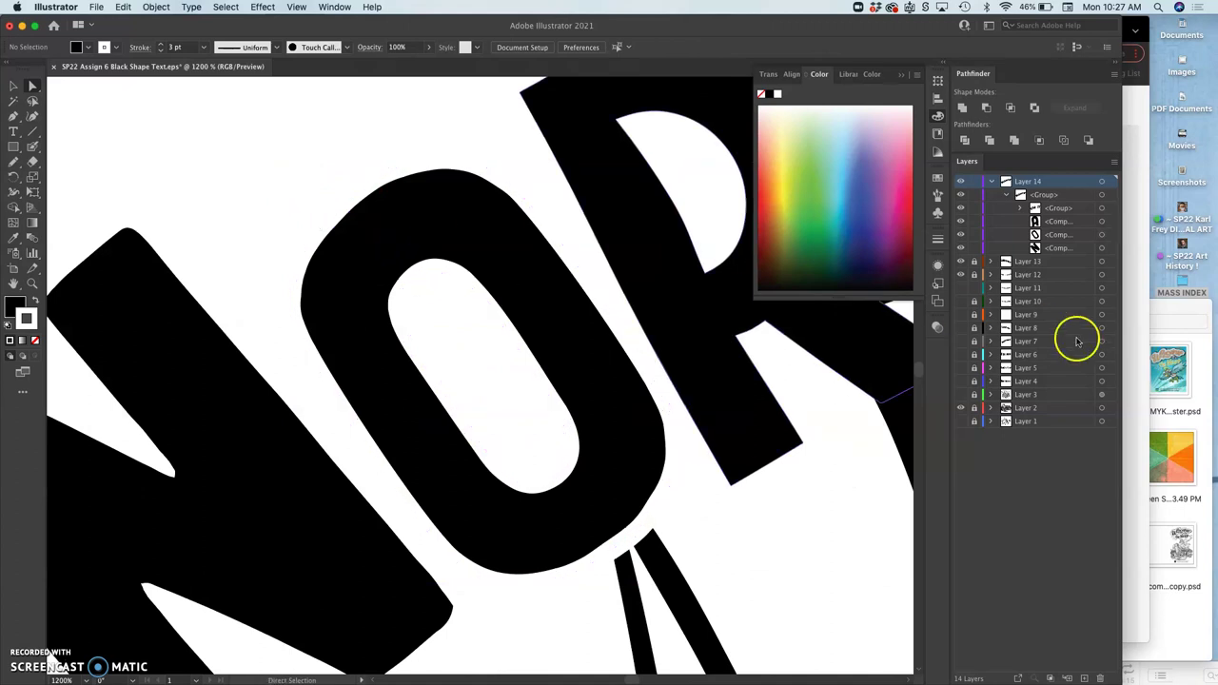
left_click(601, 310)
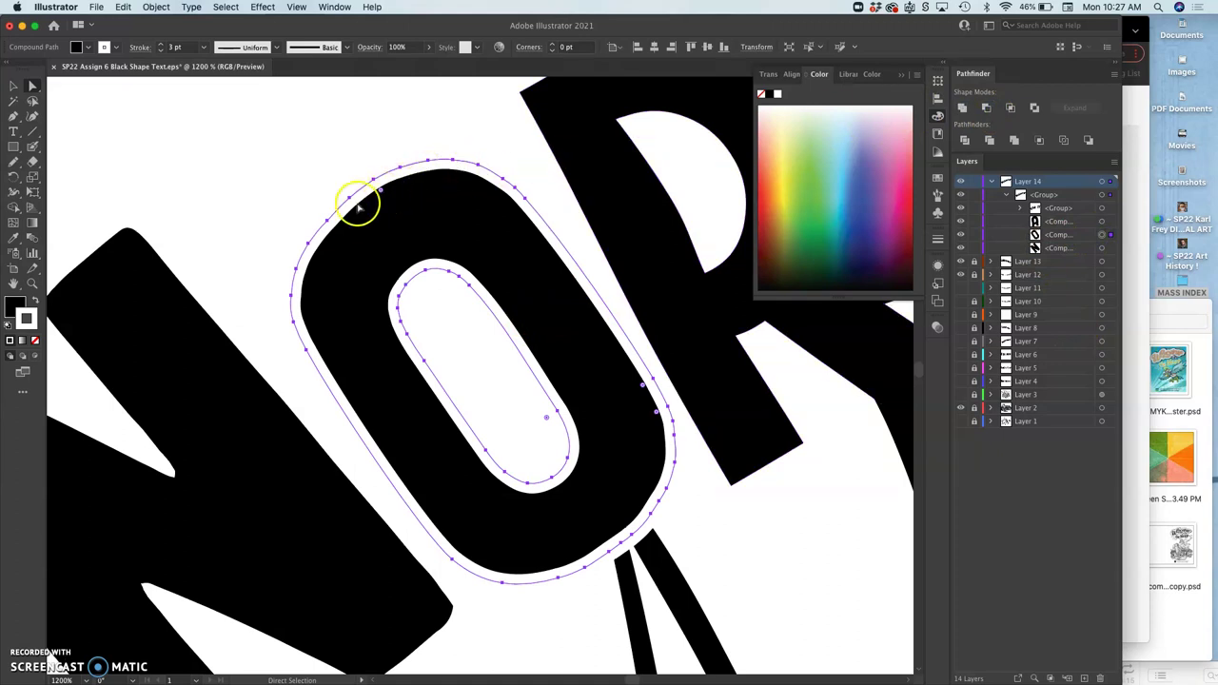
left_click(155, 7)
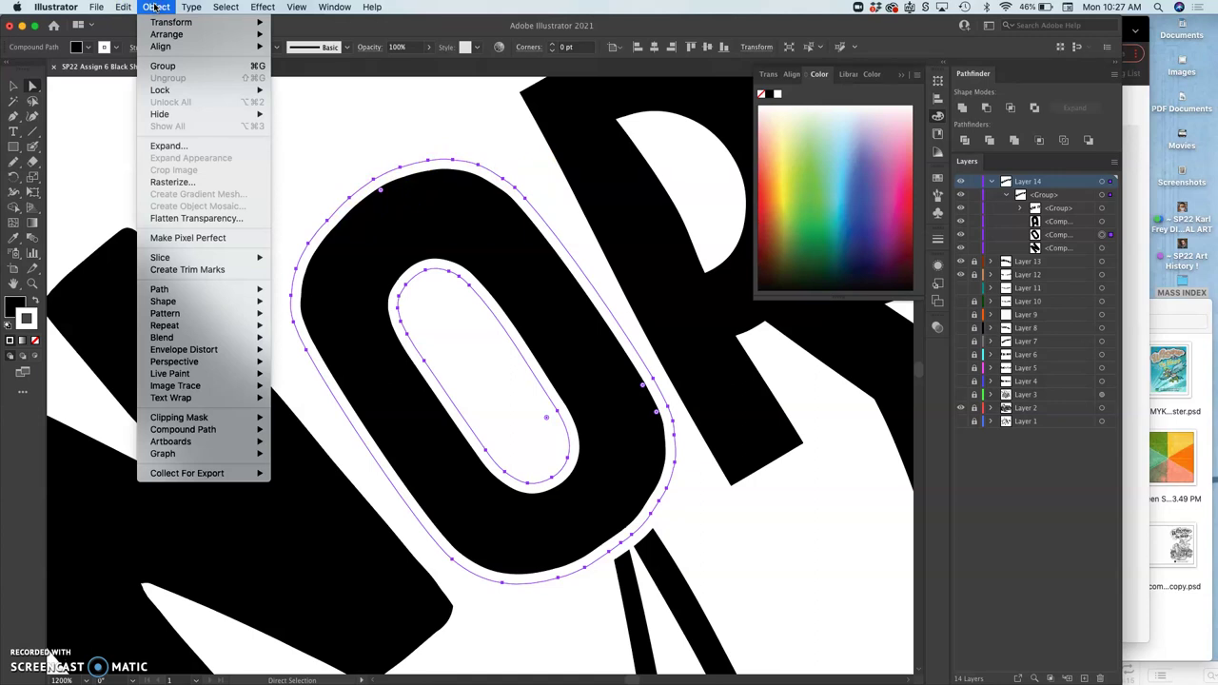
mouse_move(191, 289)
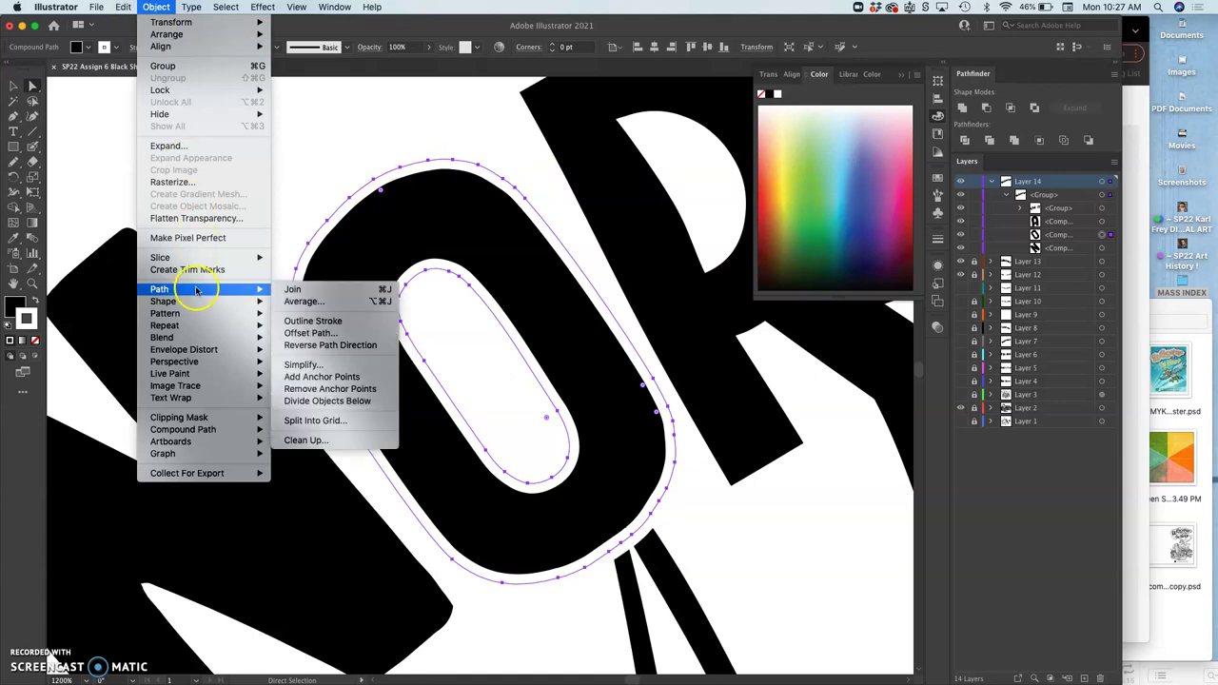
left_click(324, 317)
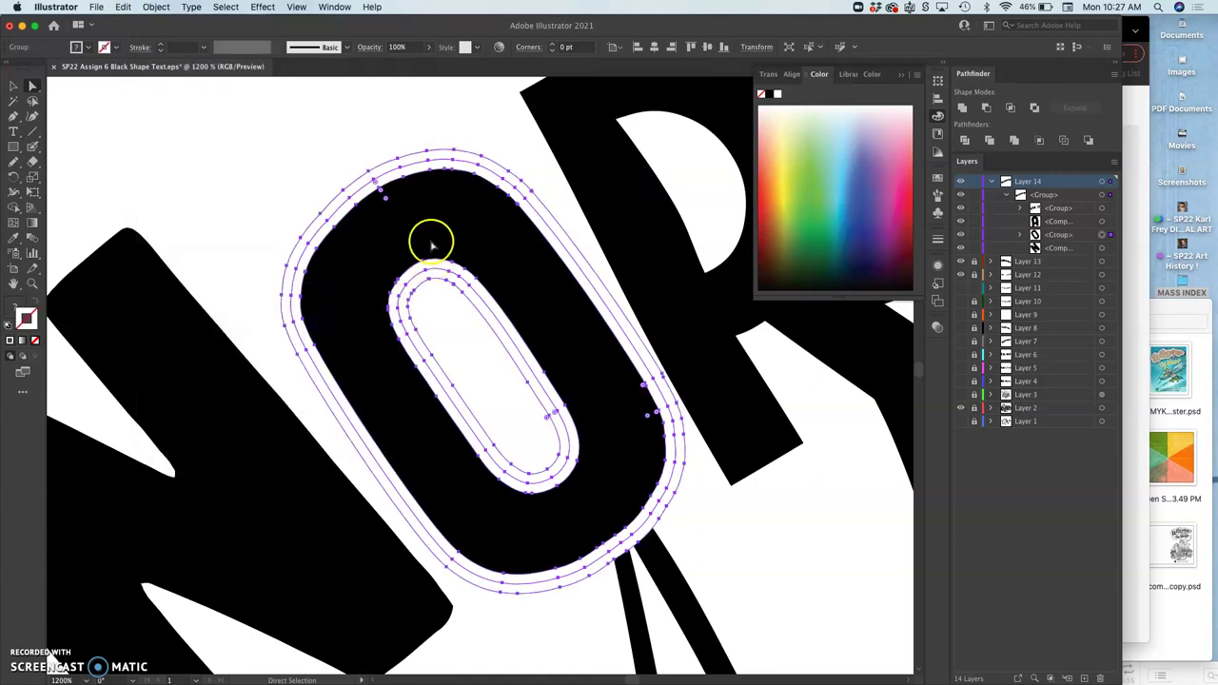
left_click(987, 109)
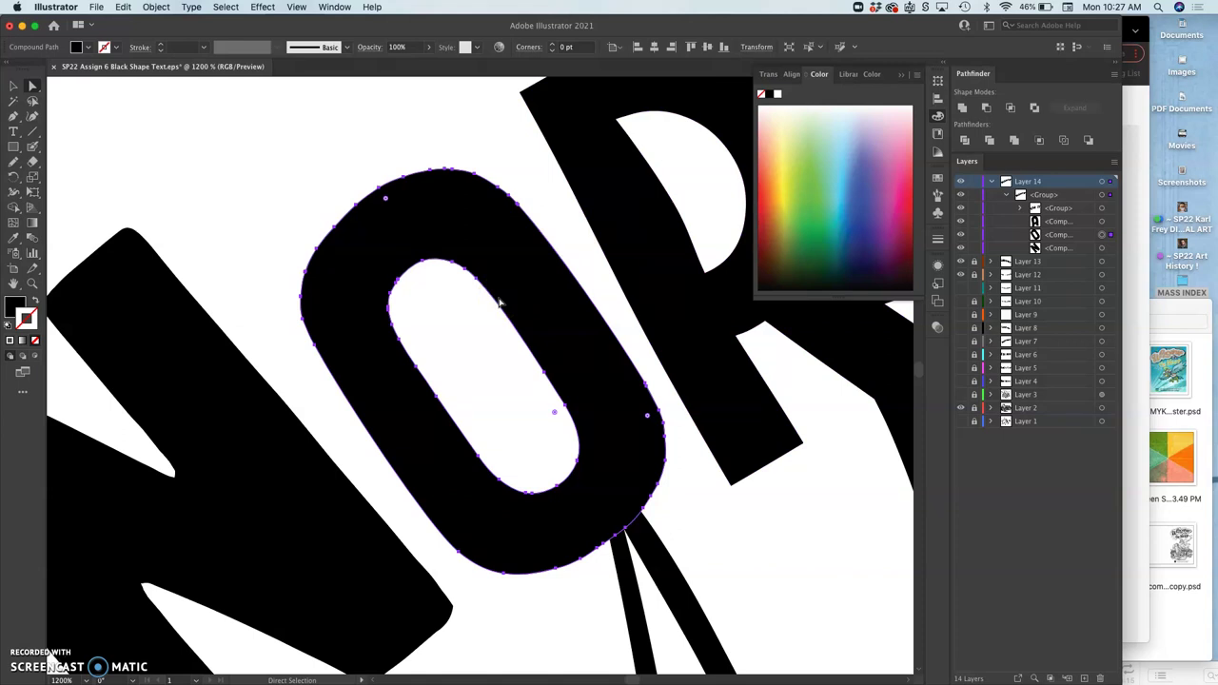
key("super+minus")
key("super+minus")
key("super+minus")
left_click(517, 321)
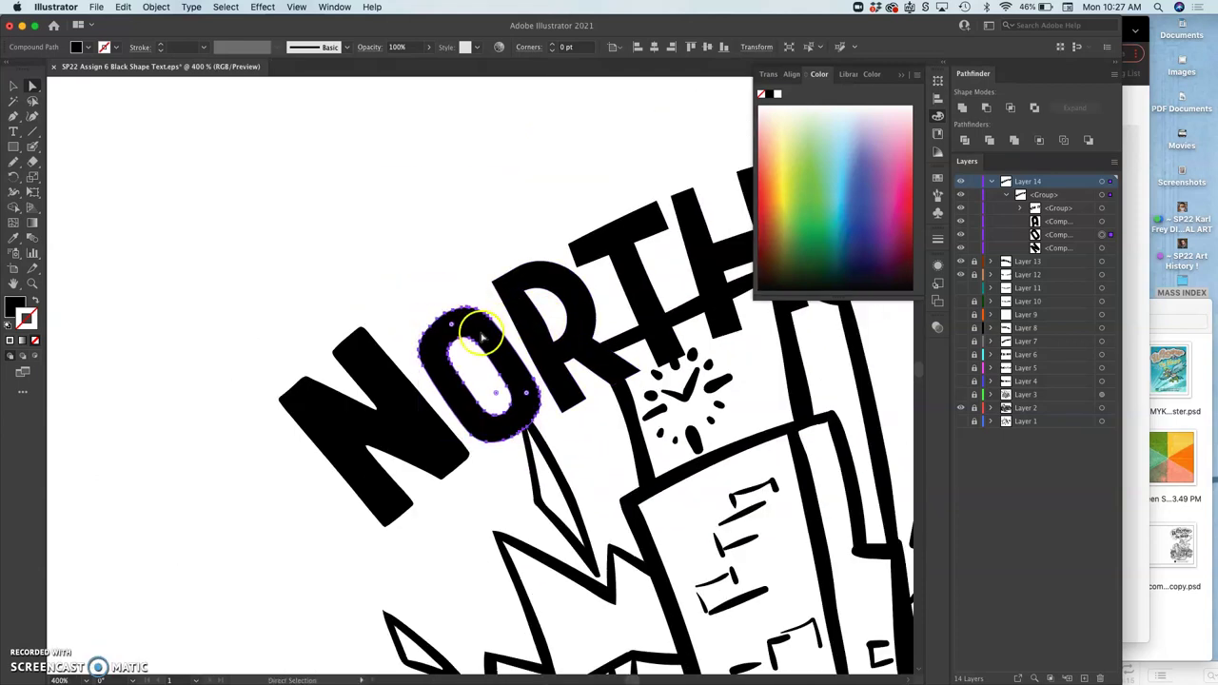
- Scale the O of NORTHEAST to about 60 × 73 pt and rotate it slightly clockwise
left_click(13, 86)
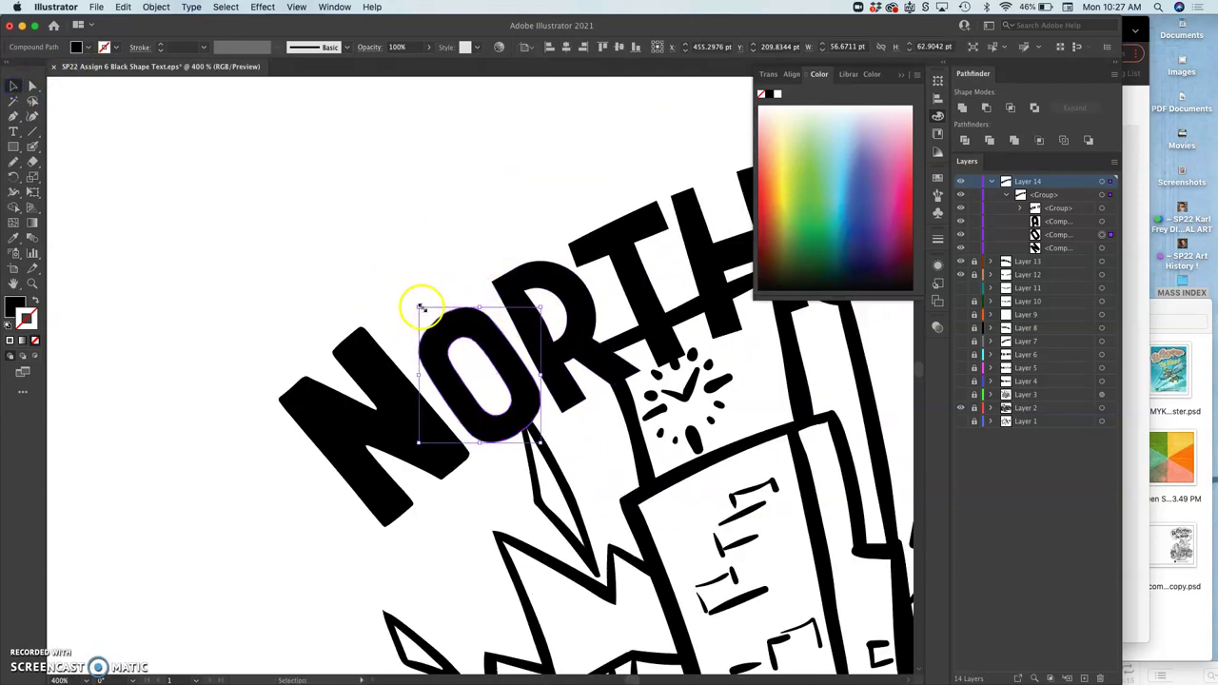
left_click_drag(420, 307, 411, 296)
left_click(497, 355)
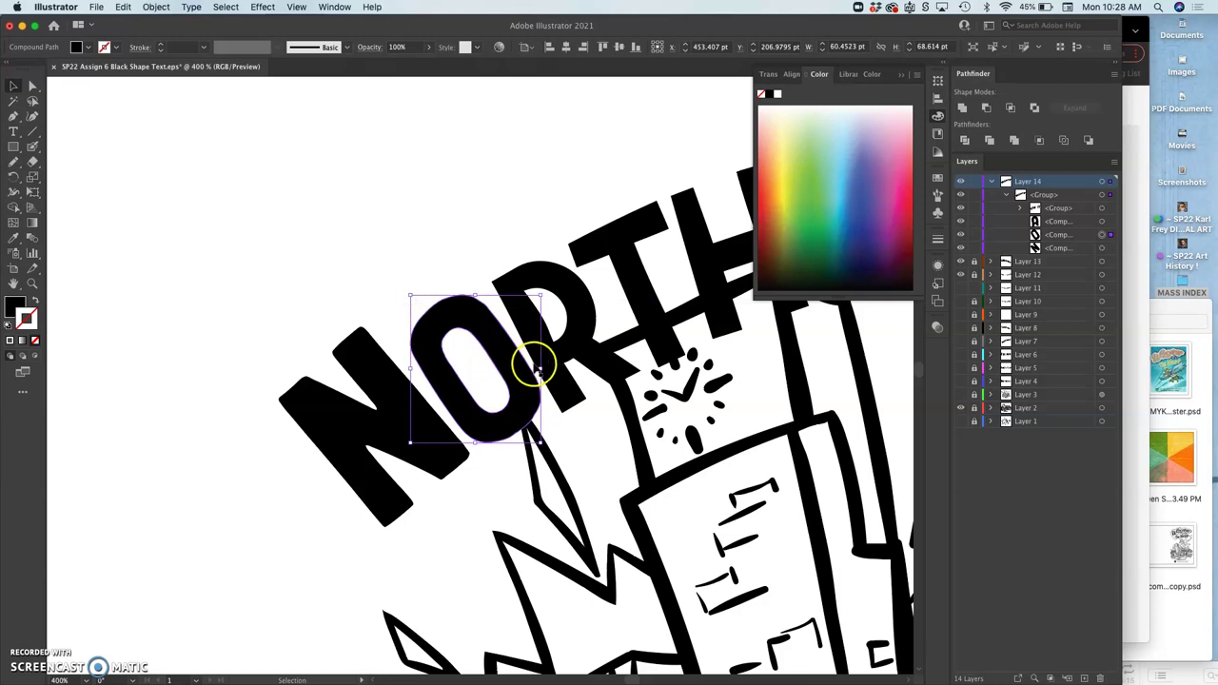
left_click_drag(540, 368, 530, 373)
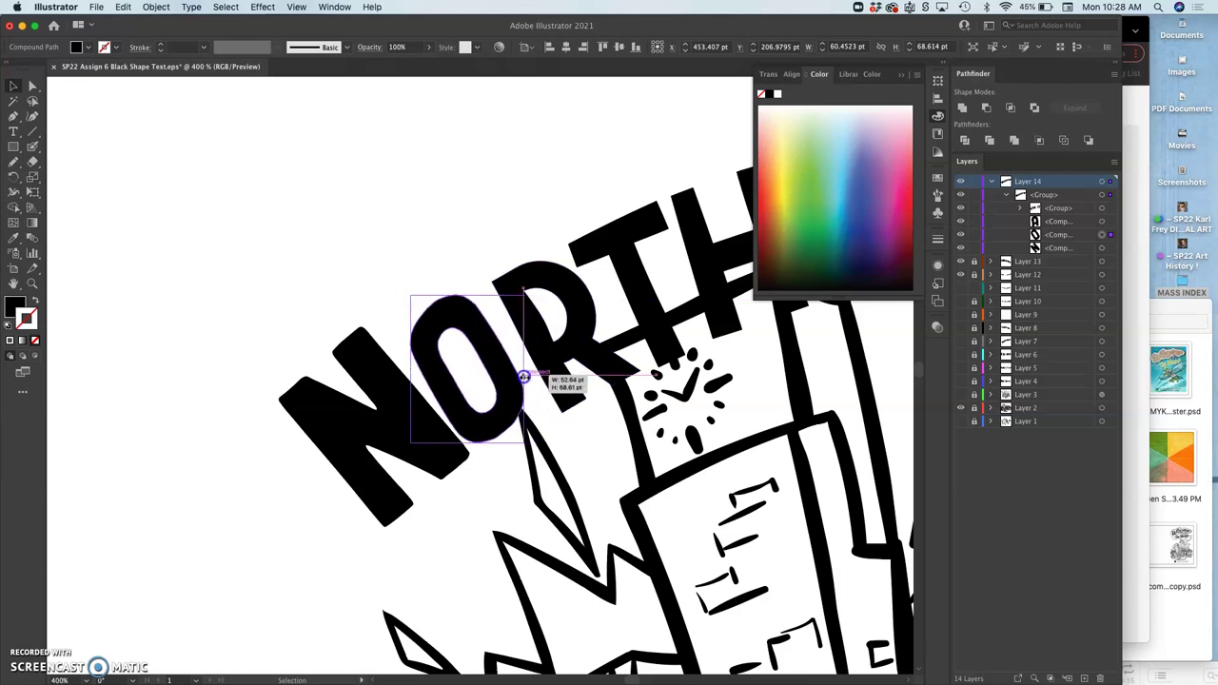
left_click(537, 290)
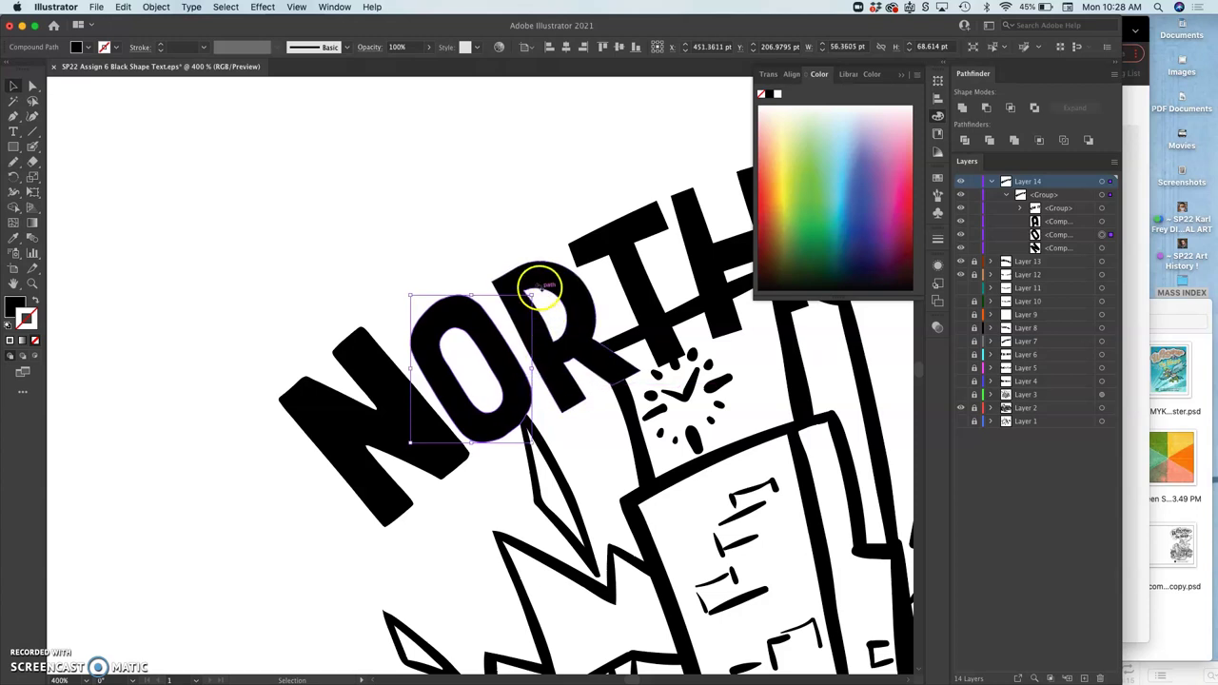
left_click_drag(538, 293, 540, 295)
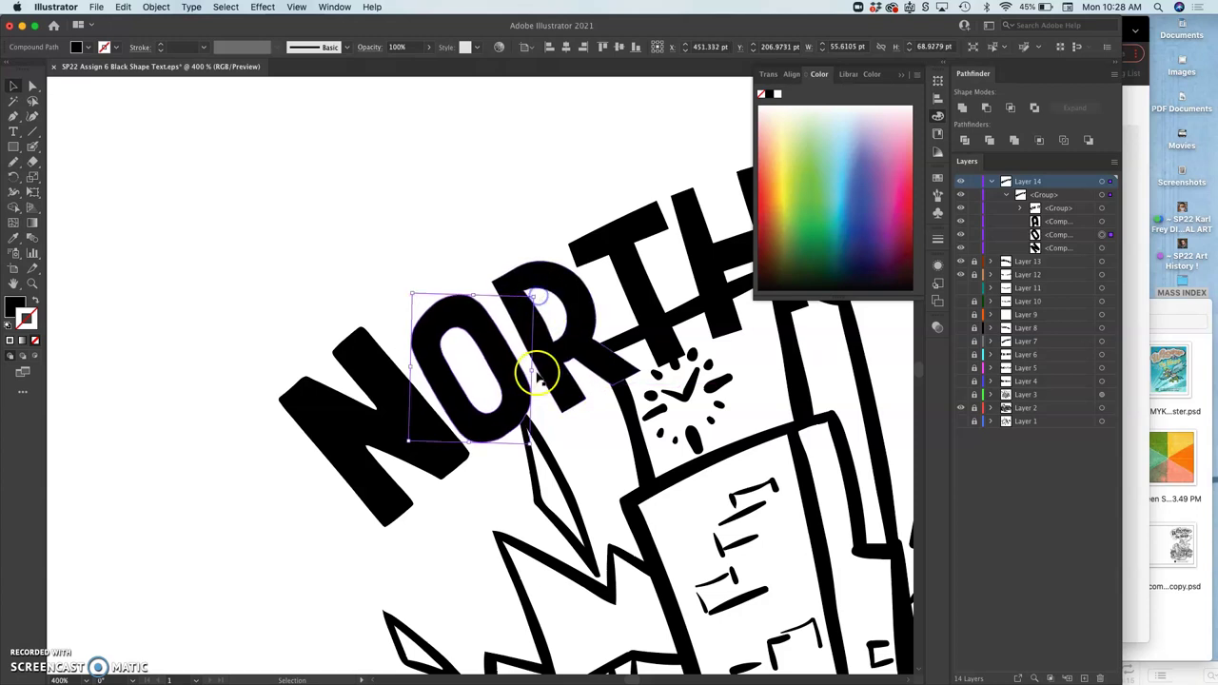
left_click_drag(531, 442, 539, 453)
- Nudge the O down about 4 pt to position it between the N and the R
key("Left")
key("Left")
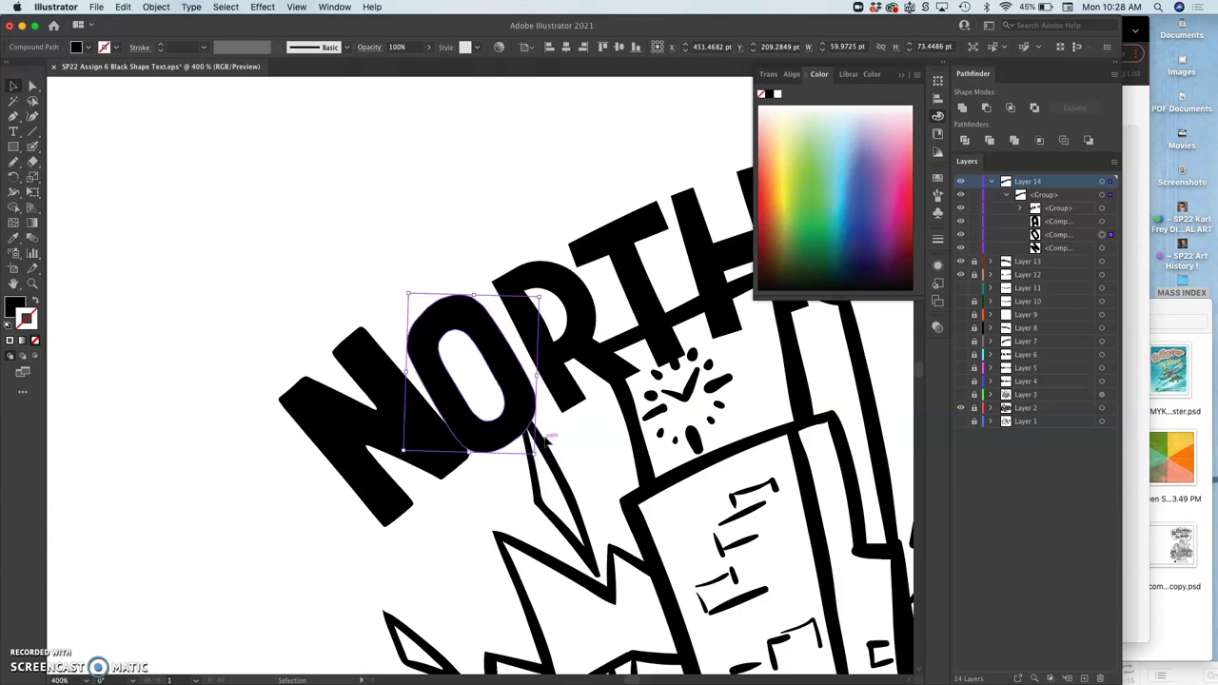
key("Down")
key("Down")
key("Down")
key("Right")
key("Right")
key("Down")
key("Up")
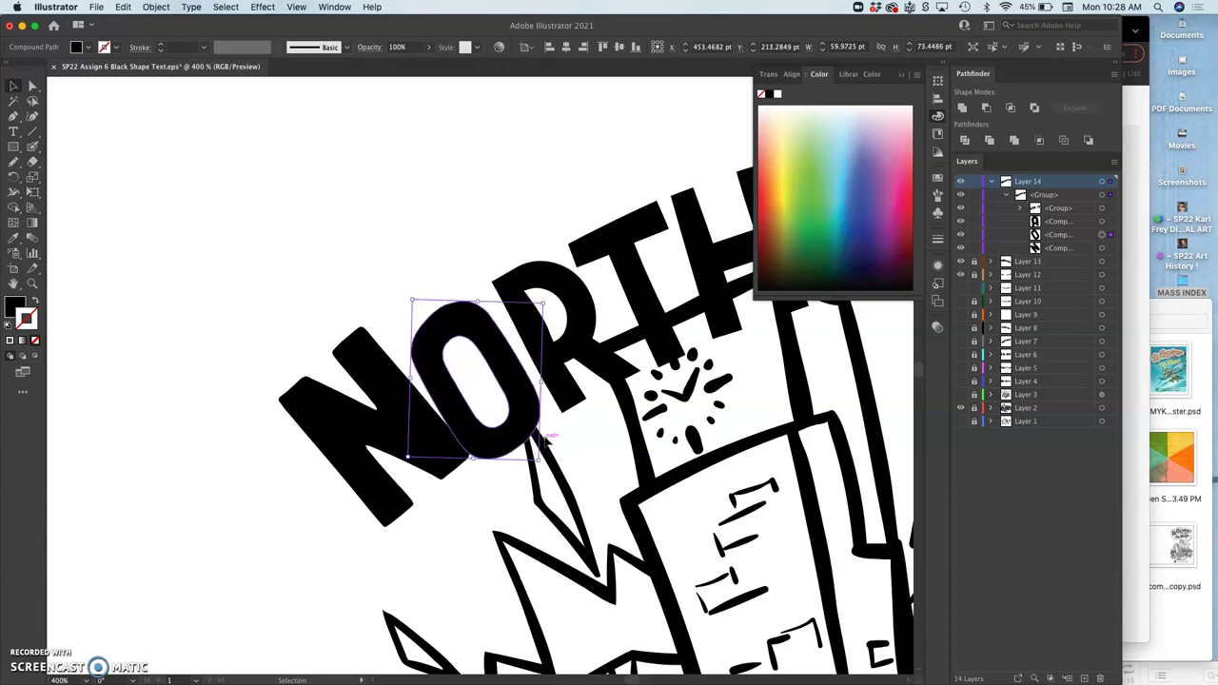
key("Left")
key("Right")
- Move the N of NORTHEAST slightly down to line it up with the lowered O, then deselect it
left_click(32, 86)
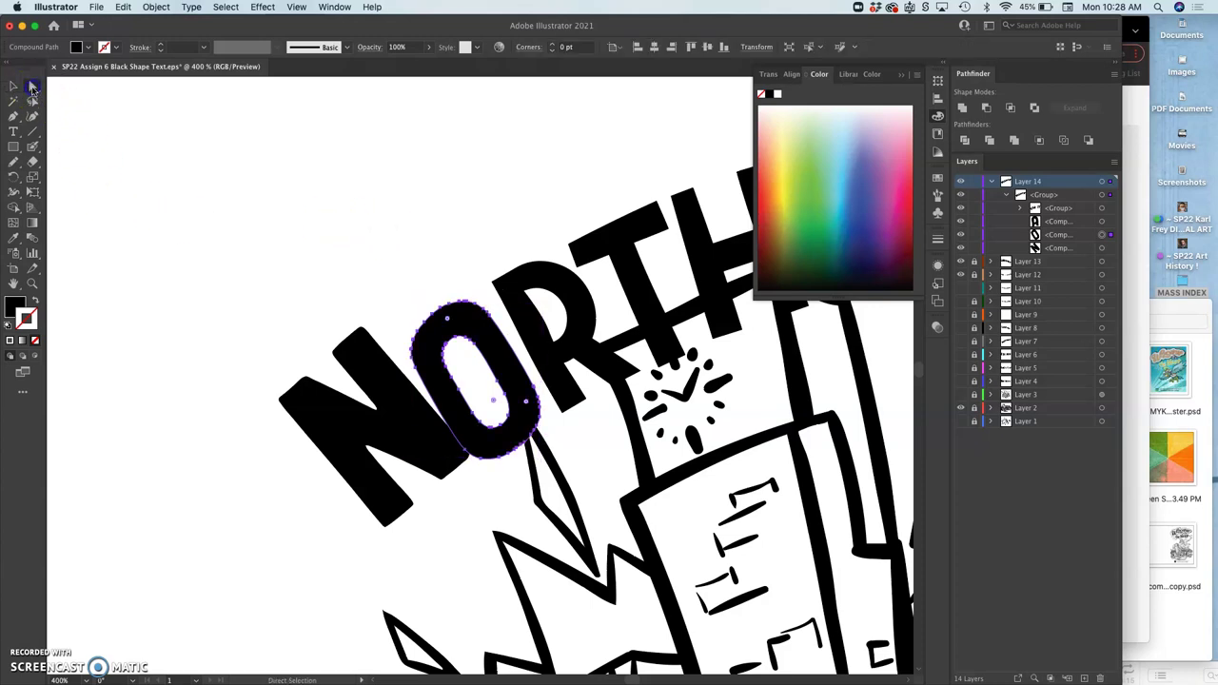
left_click(390, 414)
left_click_drag(390, 414, 389, 435)
left_click(384, 273)
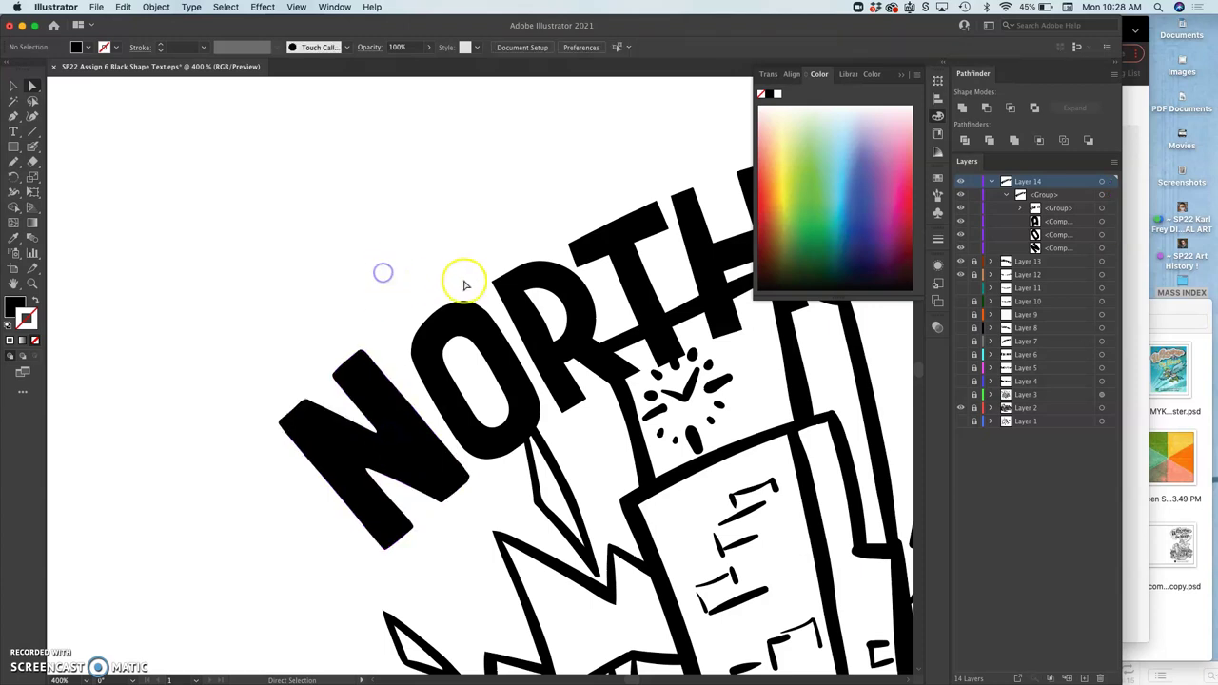
- Shift the E, A, S and final T of NORTHEAST slightly right and down to even out the letter spacing
key("super+minus")
key("super+minus")
key("super+minus")
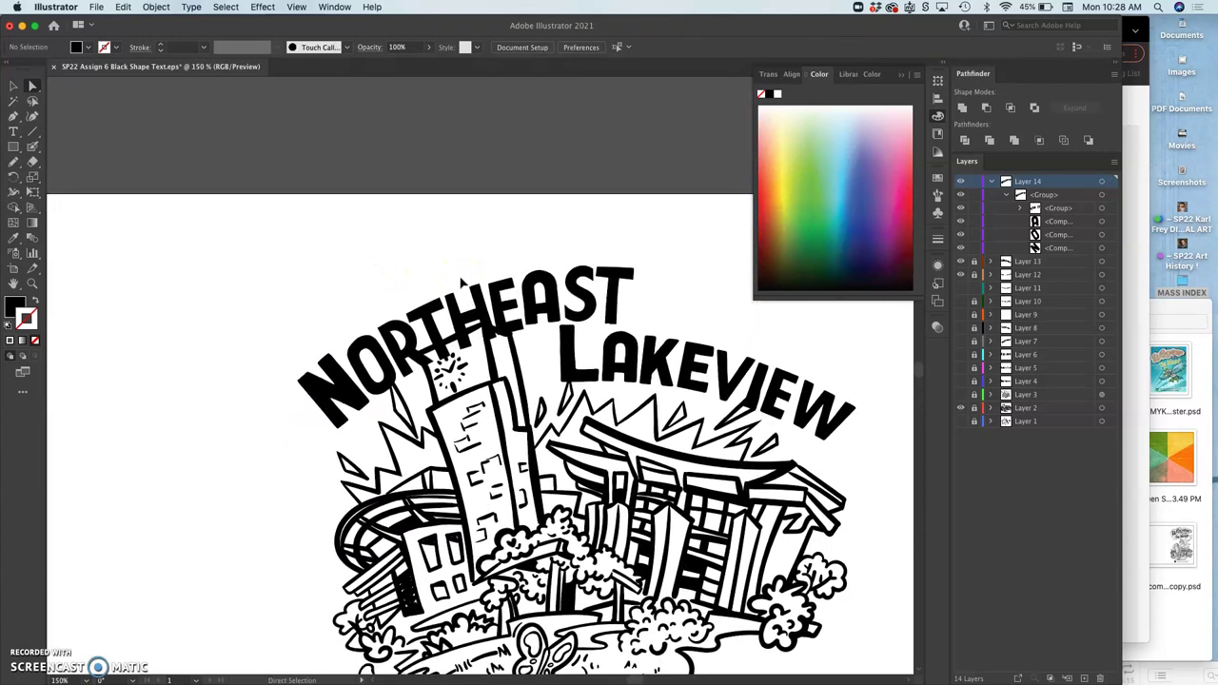
key("super+plus")
key("super+plus")
key("super+plus")
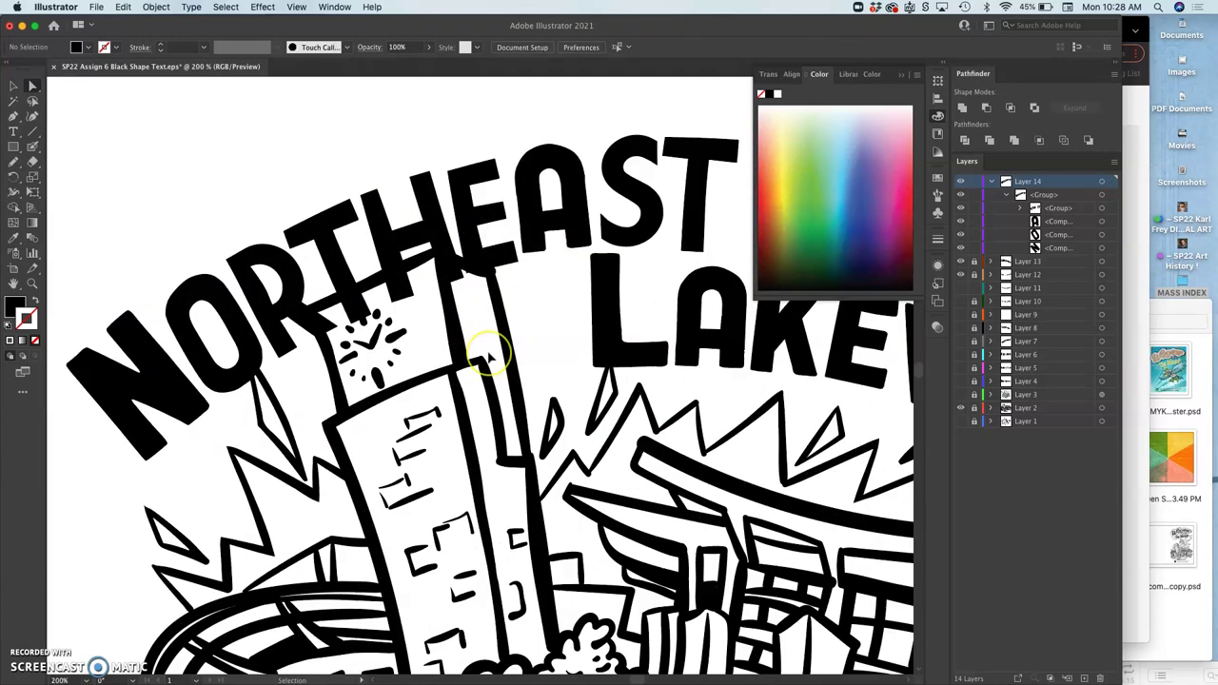
scroll(489, 357, "up", 1)
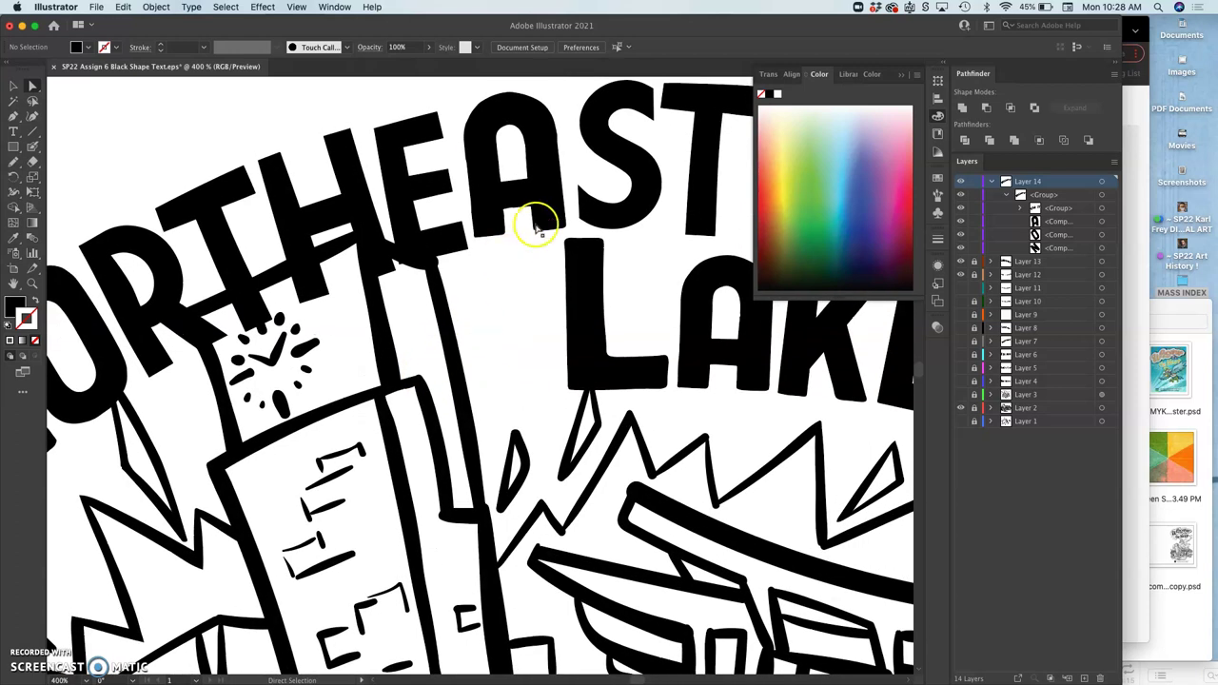
left_click(457, 250)
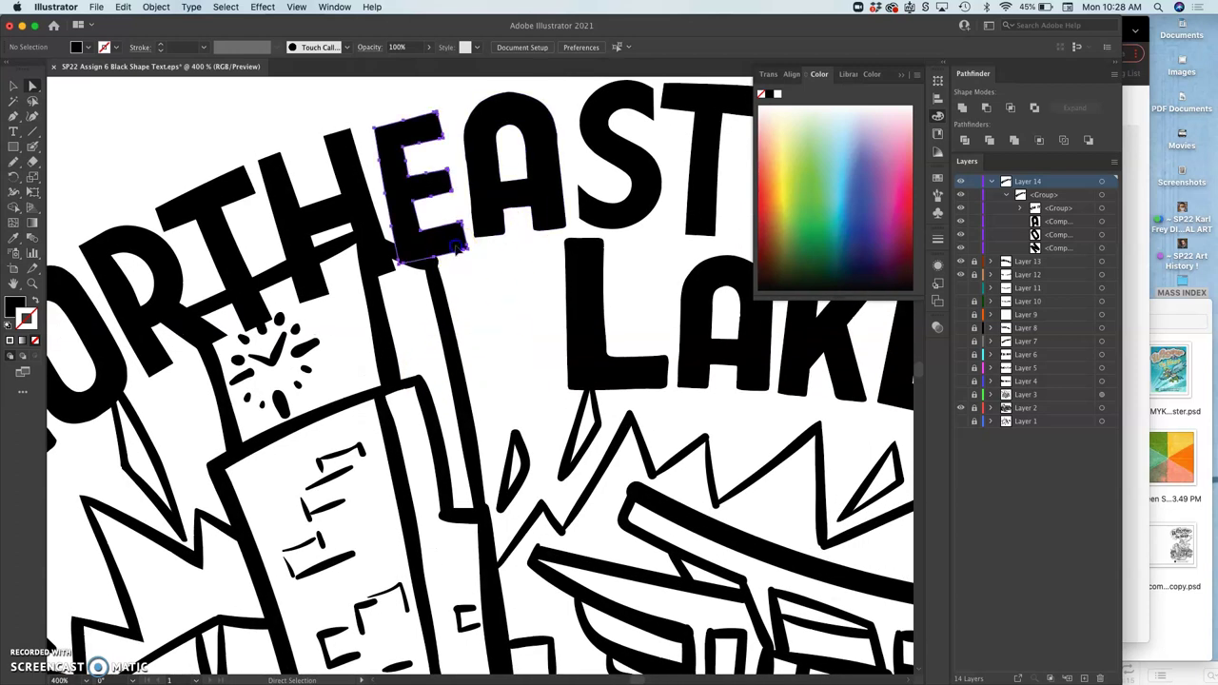
left_click_drag(458, 248, 462, 246)
left_click_drag(538, 195, 548, 197)
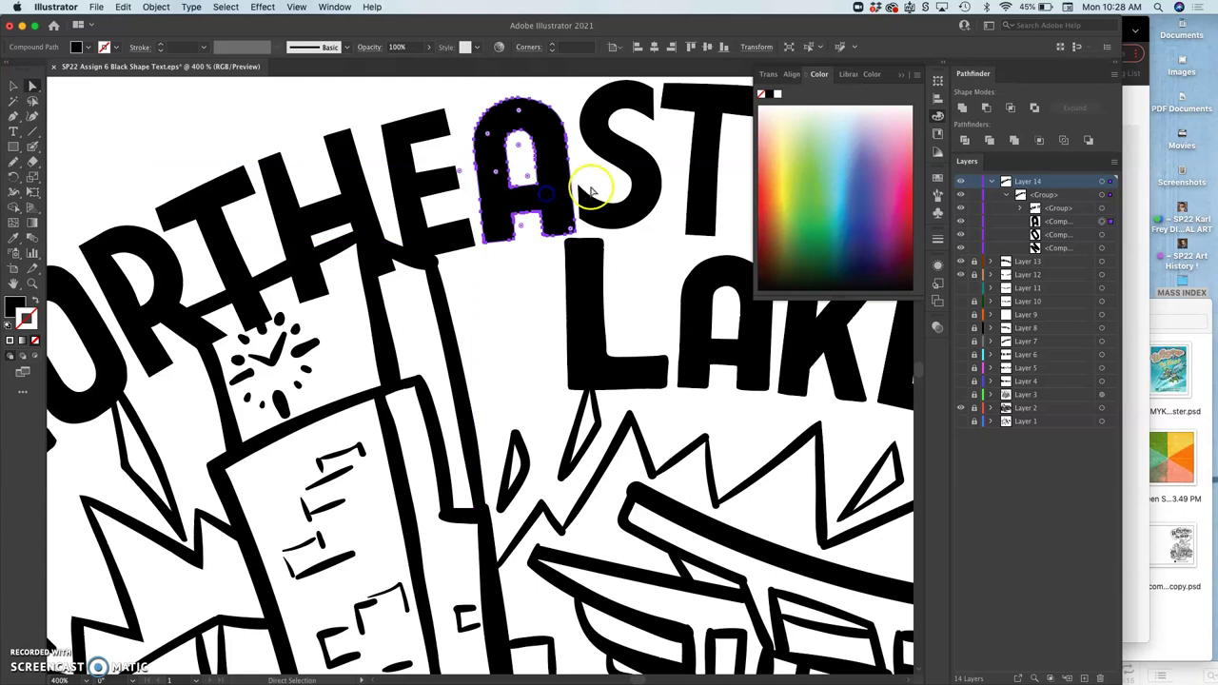
left_click_drag(640, 196, 651, 201)
scroll(690, 206, "right", 3)
scroll(691, 206, "up", 2)
left_click_drag(626, 148, 640, 160)
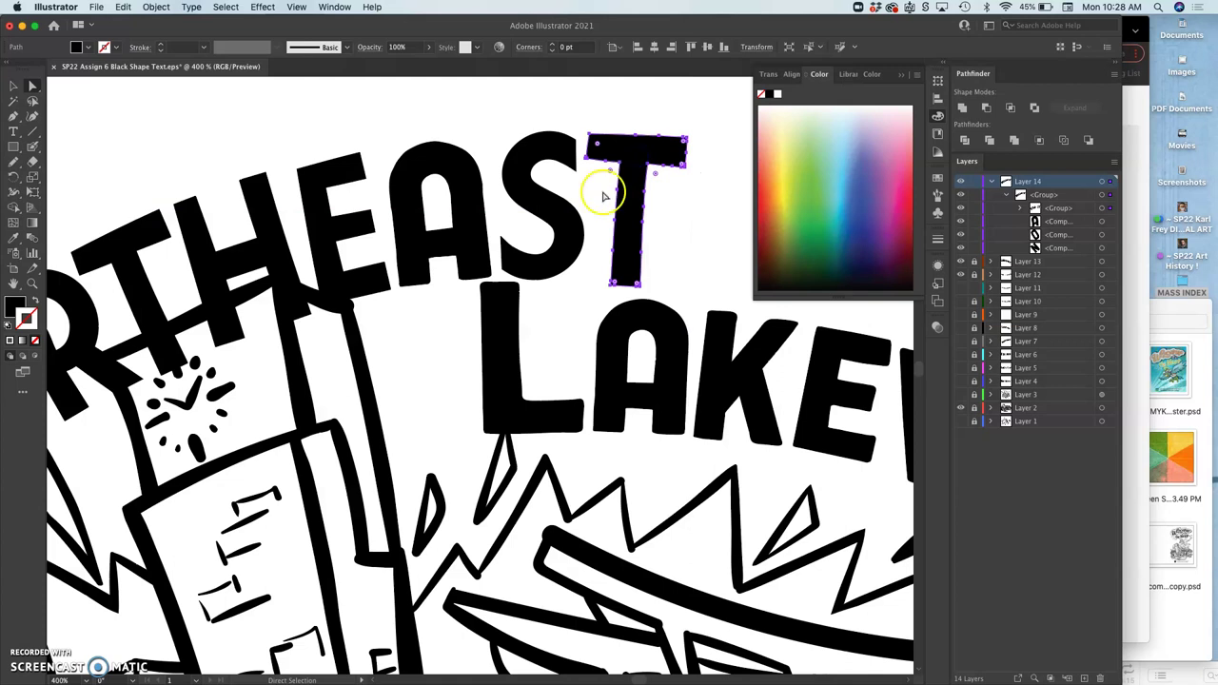
- Select all the NORTHEAST lettering on Layer 14 and nudge it up slightly, fine-tuning its height over the clock tower
key("super+minus")
key("super+minus")
key("super+minus")
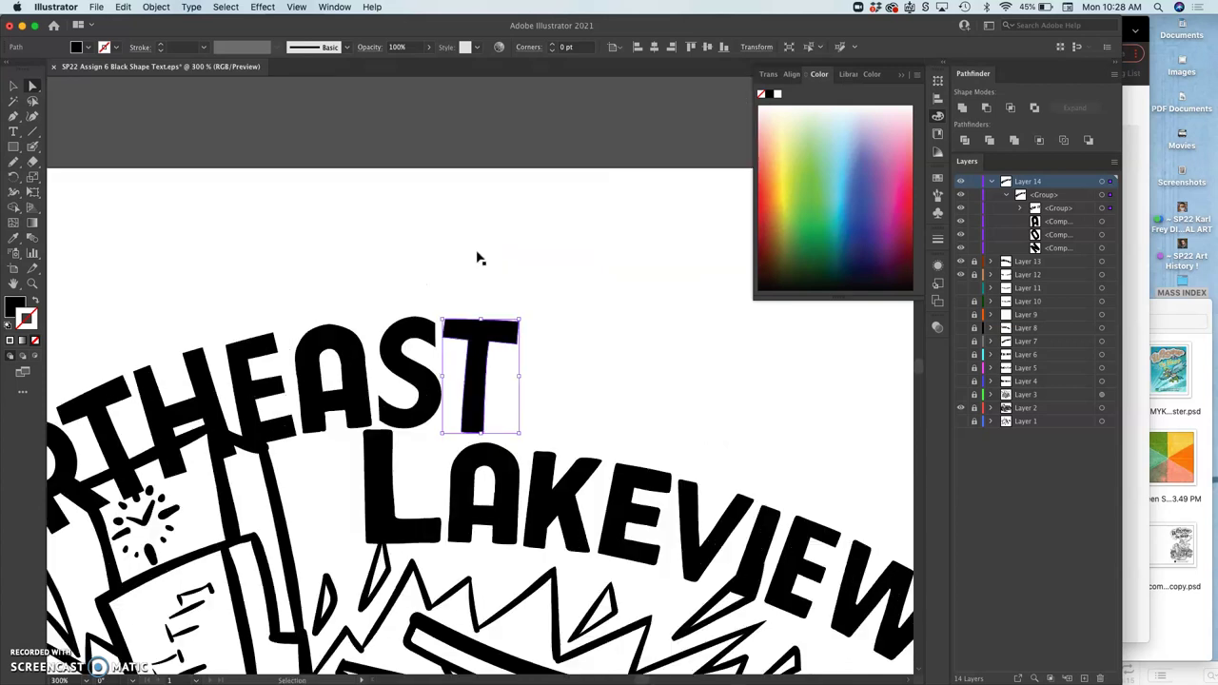
scroll(476, 253, "down", 1)
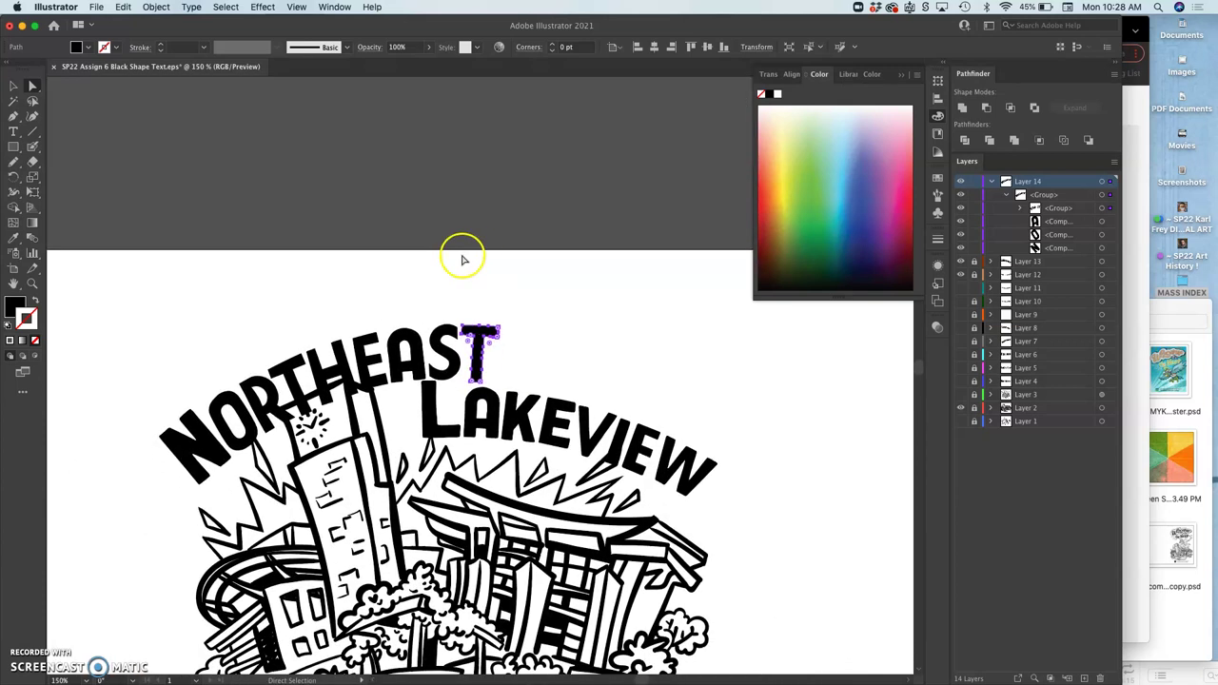
left_click(1102, 181)
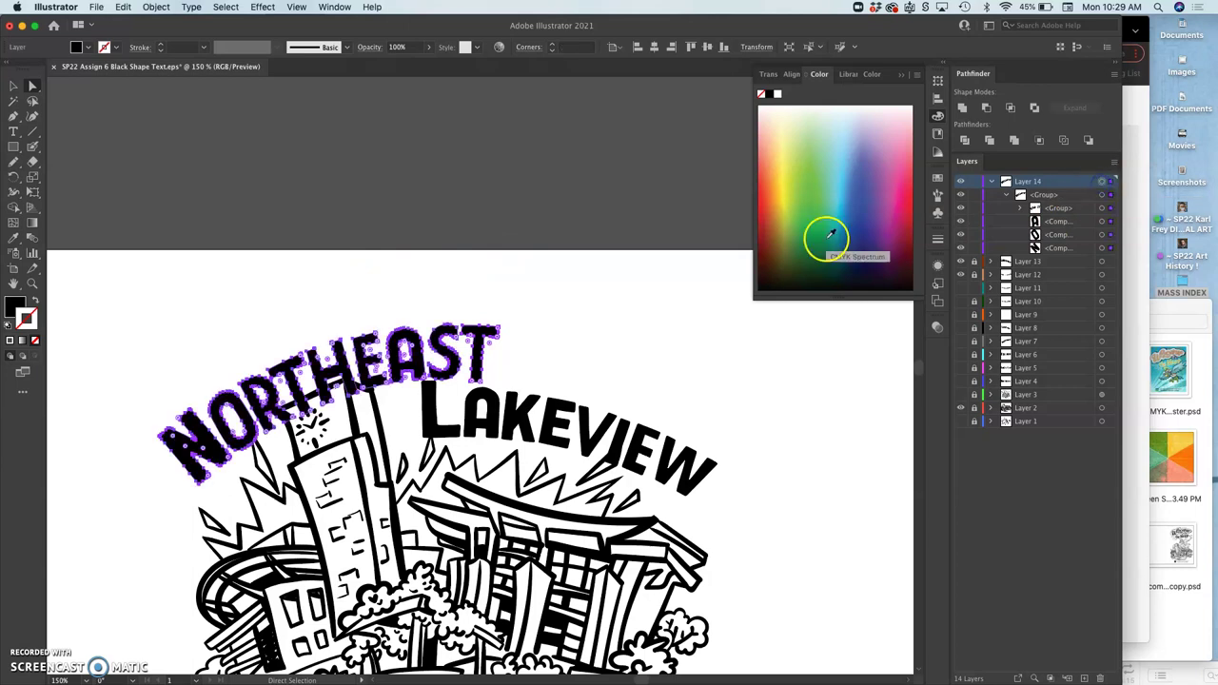
left_click(12, 85)
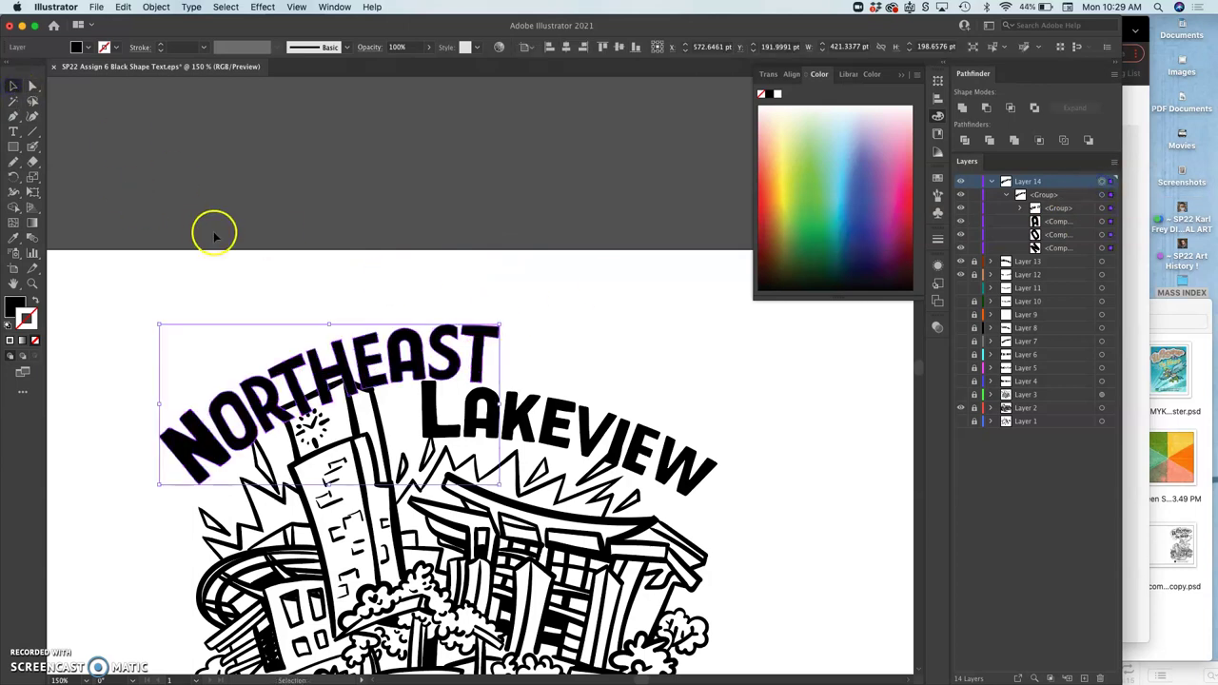
key("Up")
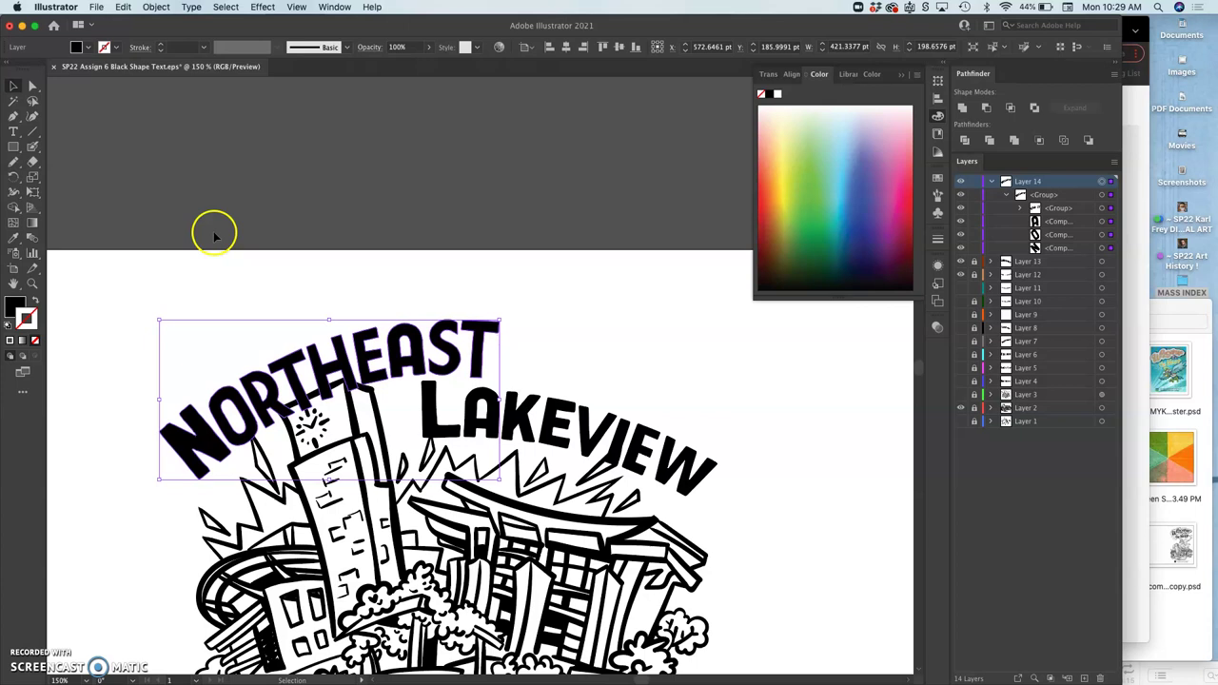
key("Down")
key("Down")
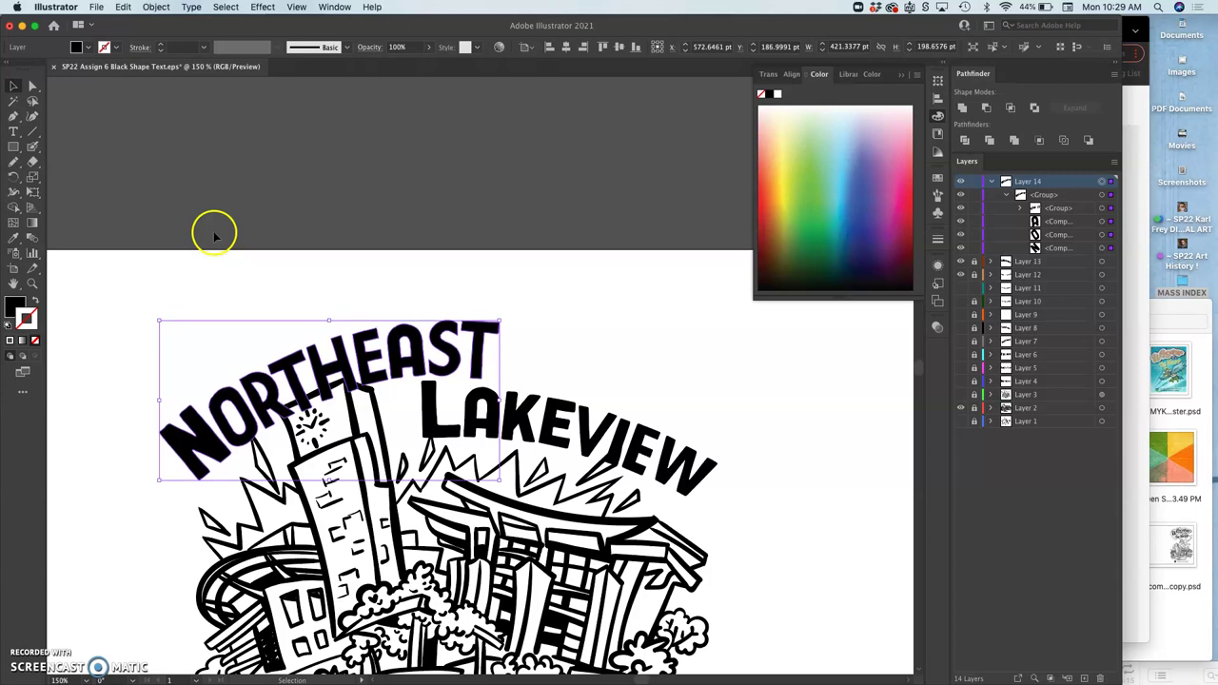
key("Down")
key("Down")
key("Down")
key("Down")
key("Down")
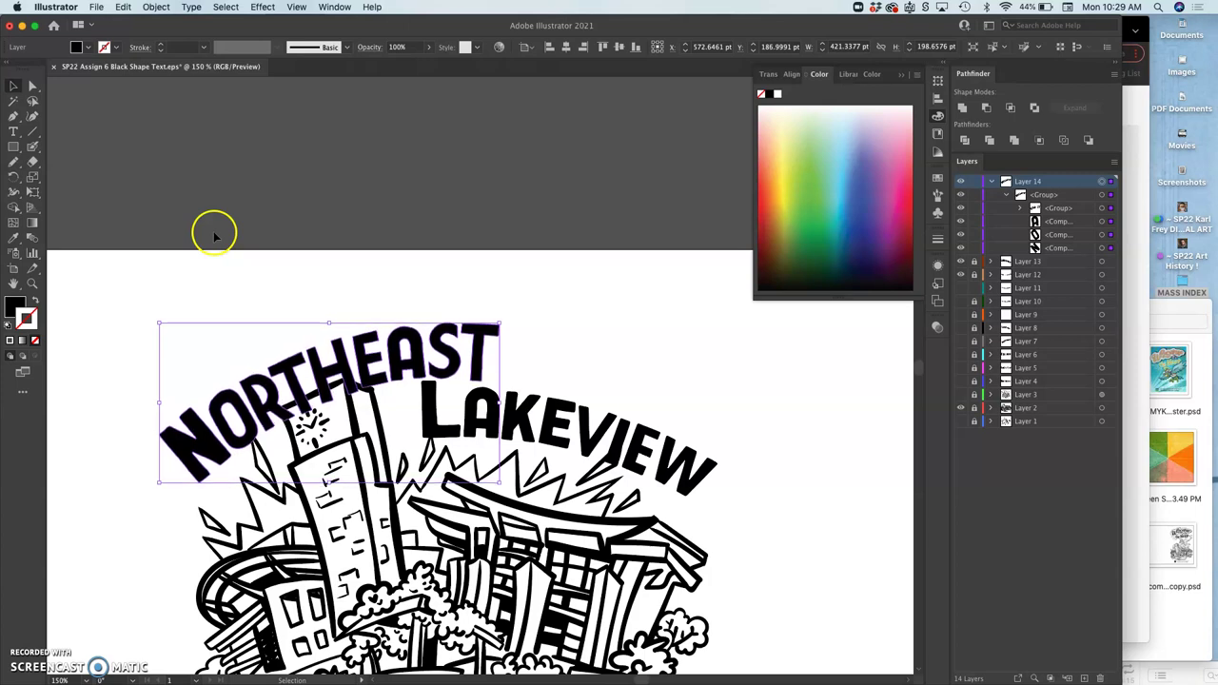